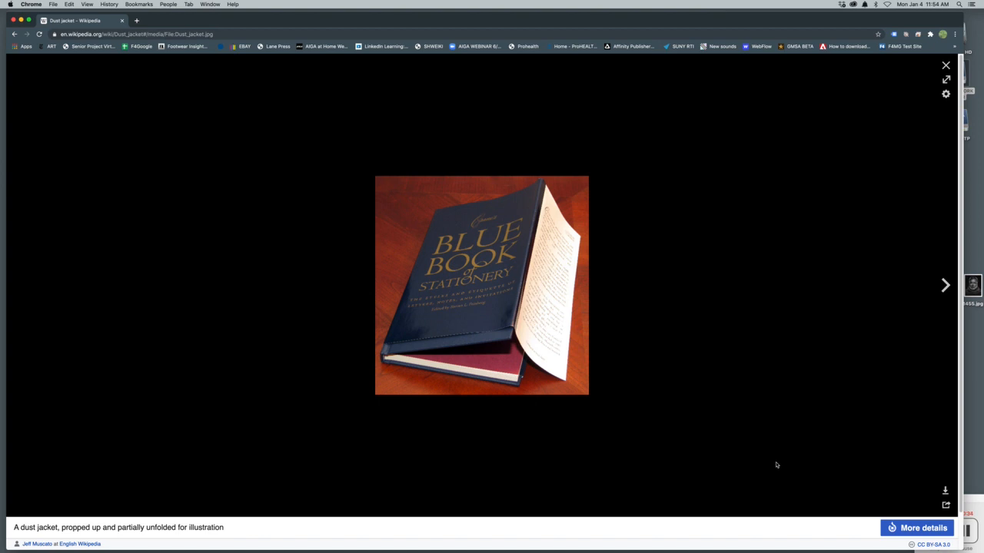
# Step: Switch to InDesign and start a new document with its units set to inches
pyautogui.click(20, 21)
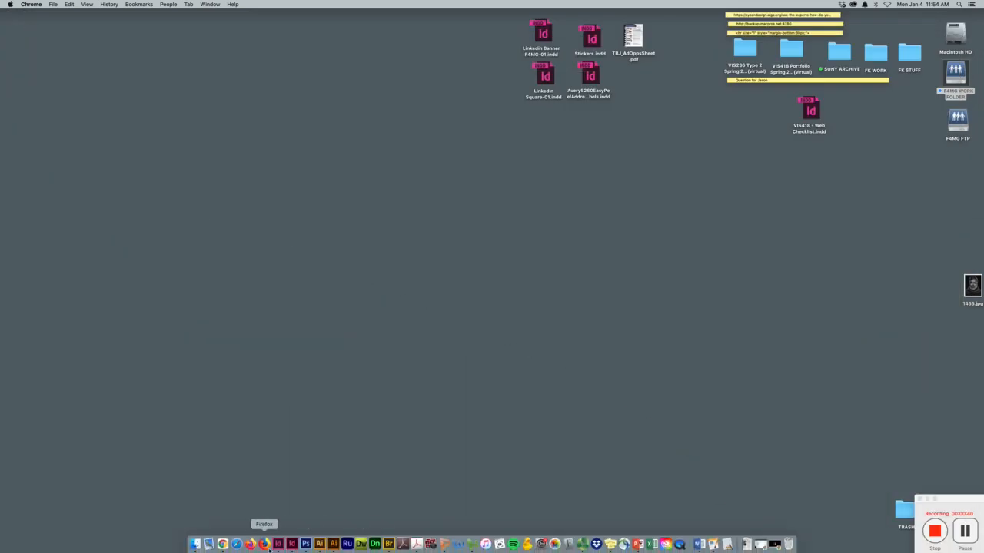
pyautogui.click(292, 544)
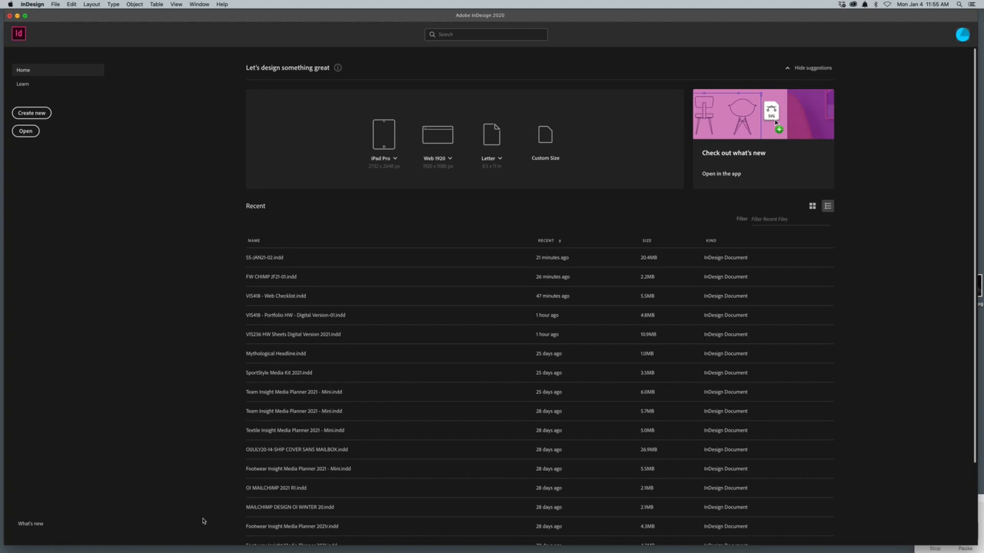
pyautogui.click(34, 114)
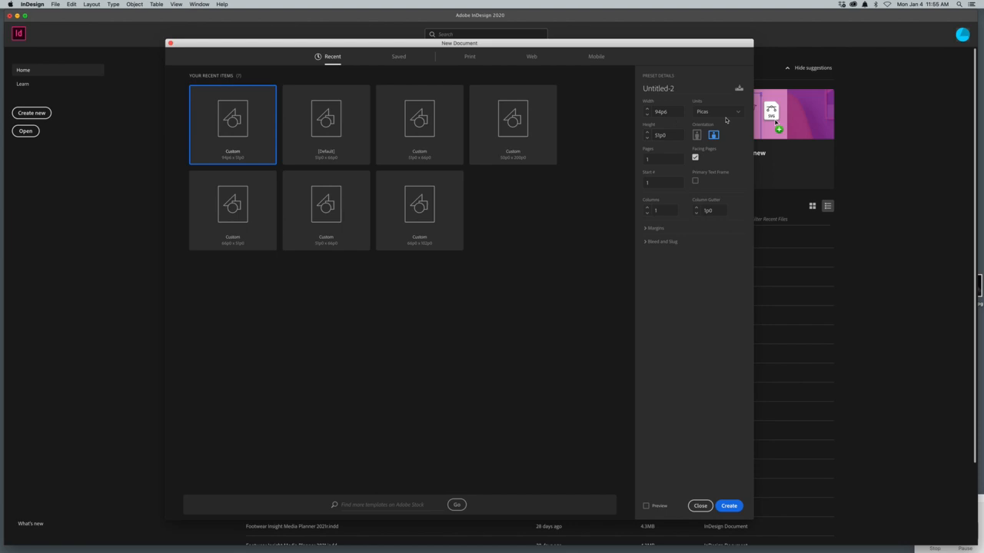
pyautogui.click(738, 114)
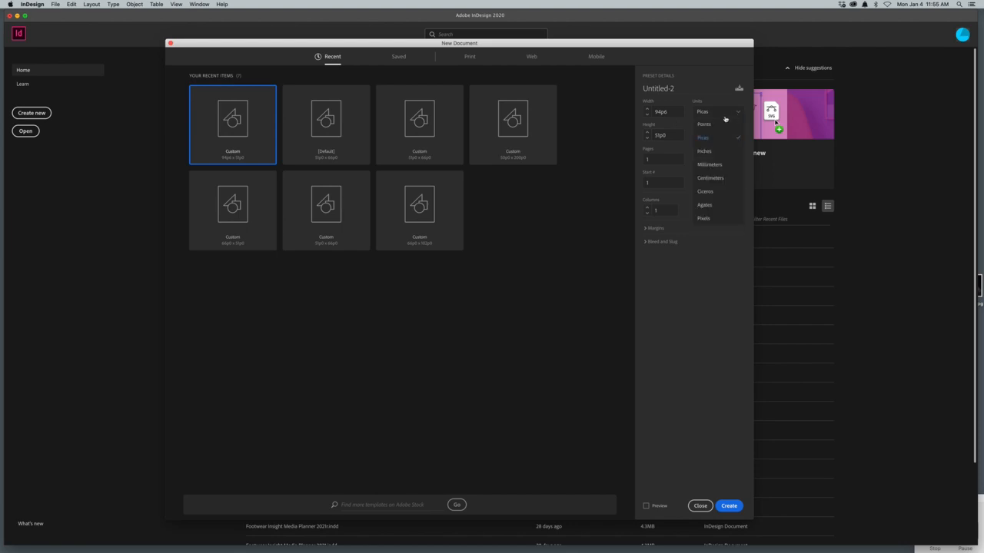
pyautogui.click(705, 151)
# Step: Set the new document's page width to 15.75 in
pyautogui.click(673, 112)
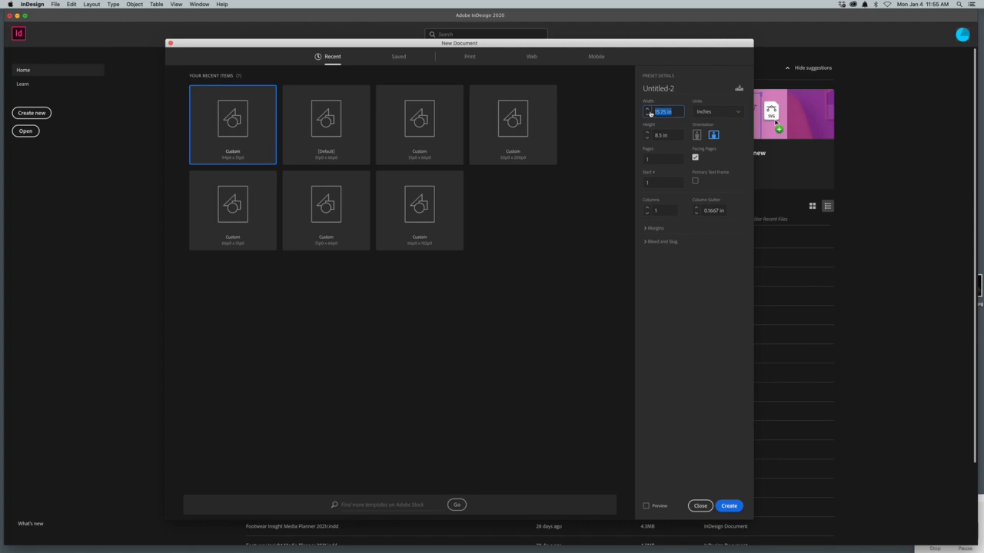
pyautogui.press('BackSpace')
pyautogui.write('15.75')
pyautogui.click(652, 135)
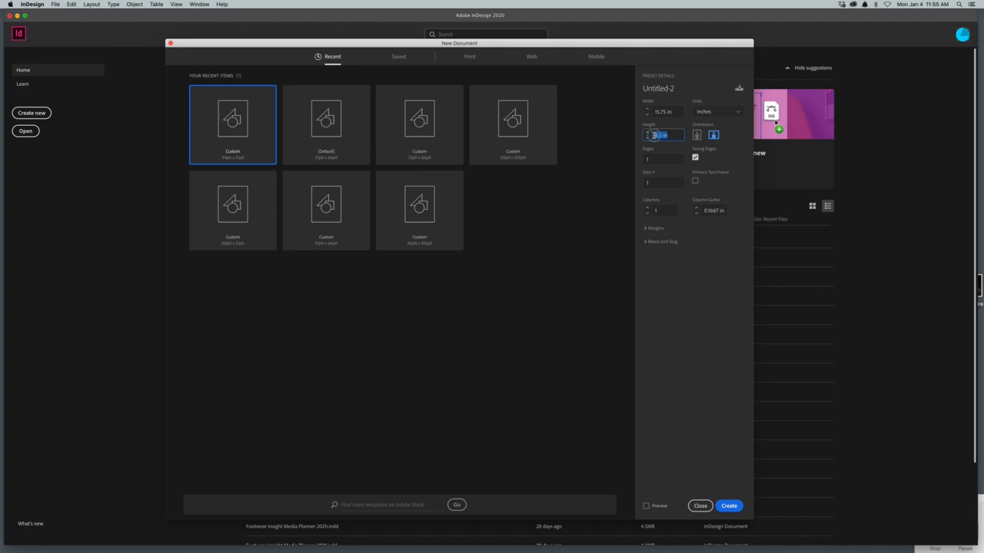
# Step: Set the page width to 16.75 in, keep the 8.5 in height, and create the document
pyautogui.click(654, 112)
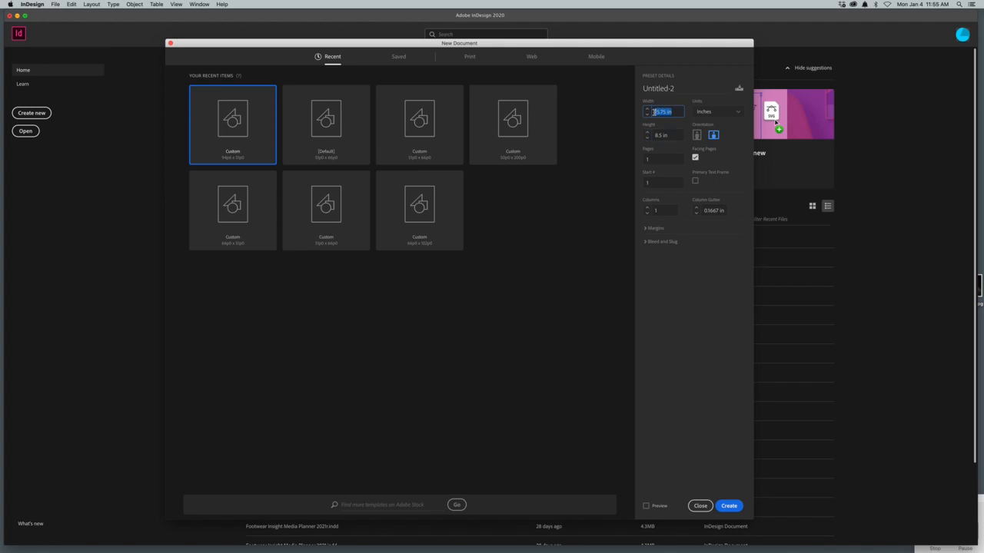
pyautogui.press('BackSpace')
pyautogui.write('16.5')
pyautogui.click(728, 507)
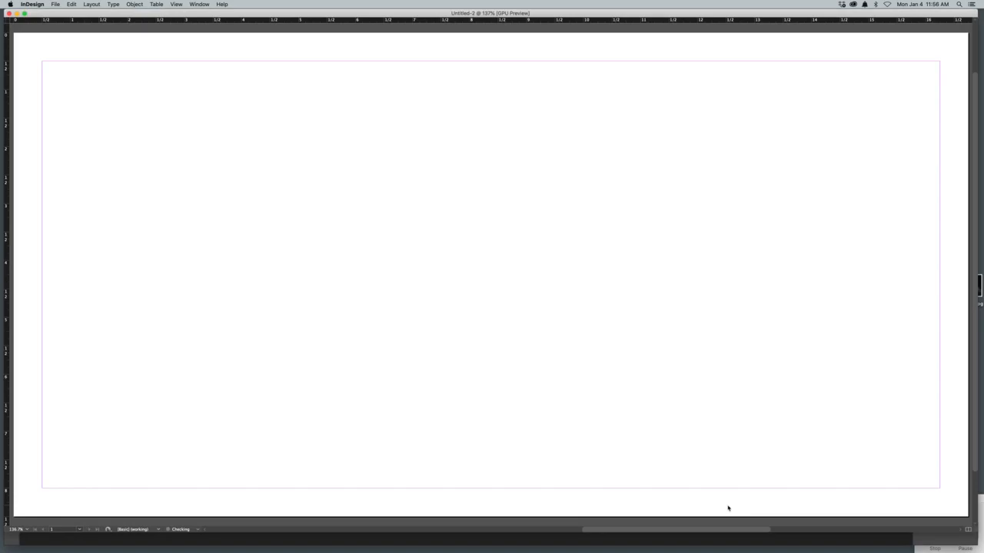
# Step: Save the new document as Book Jacket-01 in InDesign 2020 format
pyautogui.press('super+0')
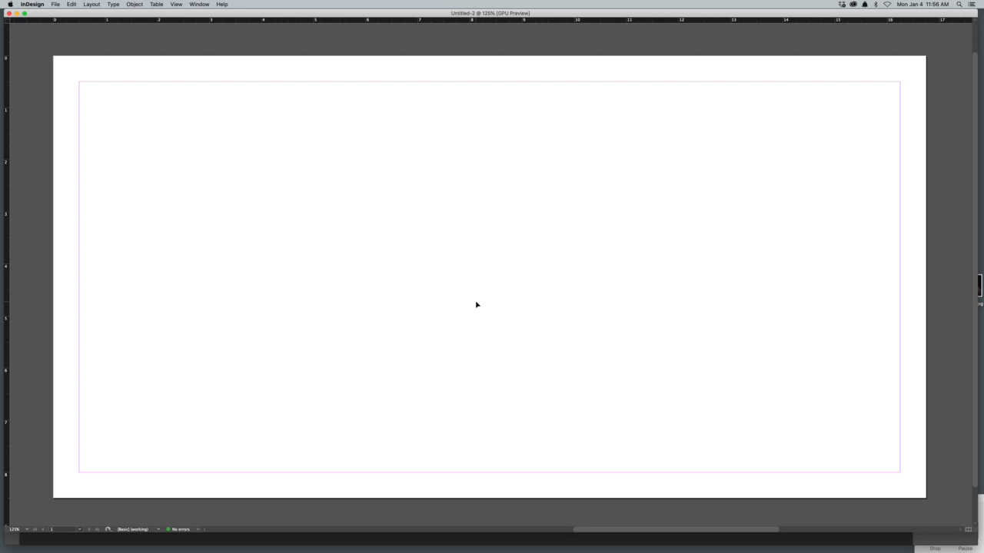
pyautogui.press('super+1')
pyautogui.press('super+0')
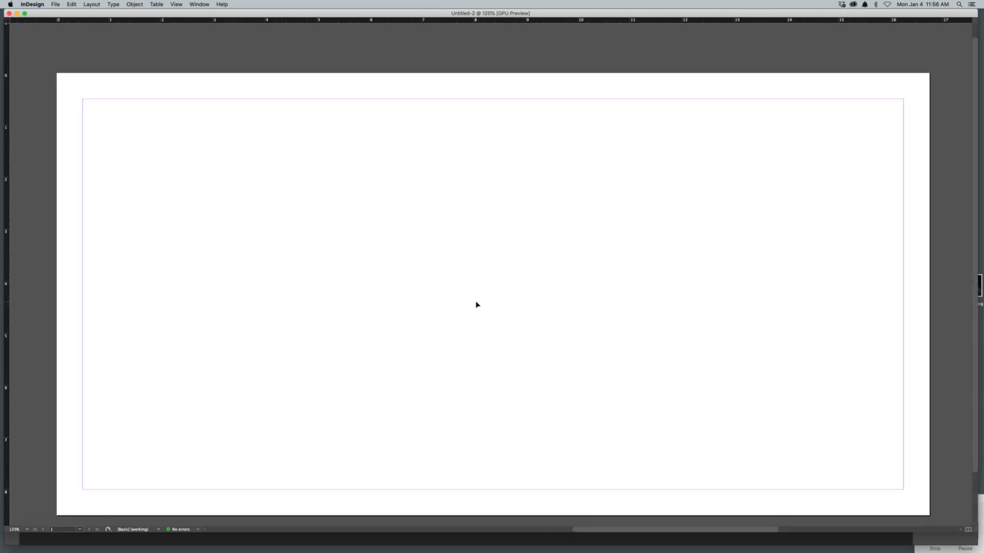
pyautogui.press('super+minus')
pyautogui.press('super+minus')
pyautogui.press('super+equal')
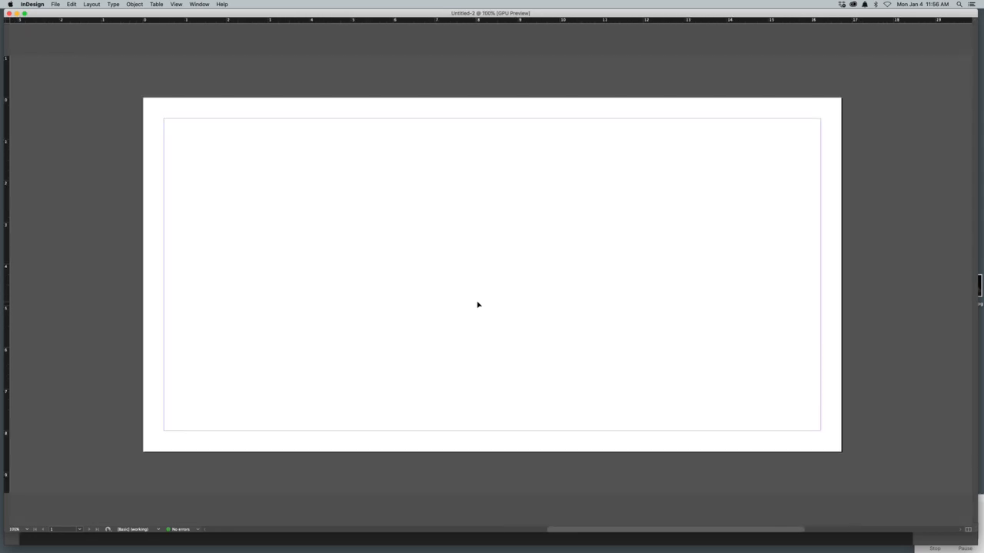
pyautogui.click(55, 4)
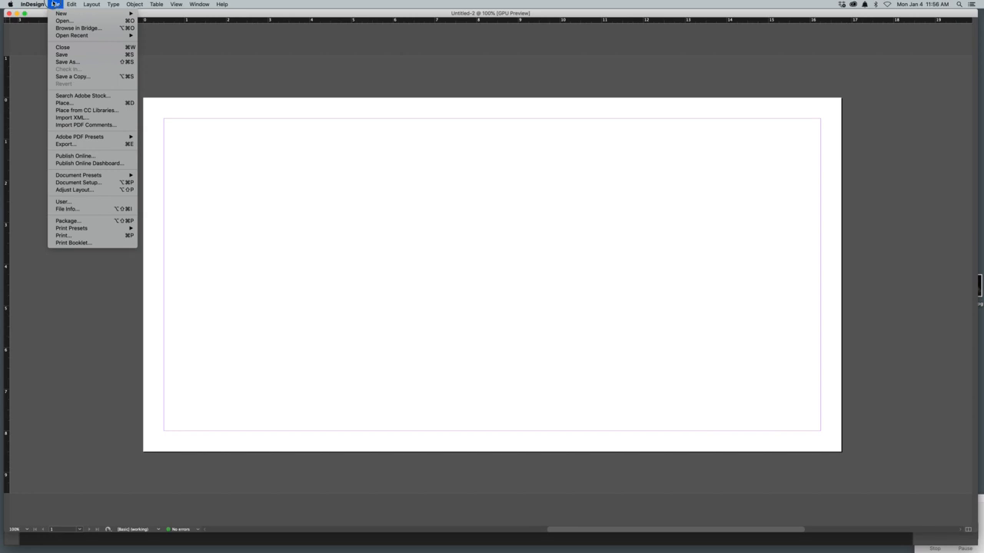
pyautogui.click(71, 63)
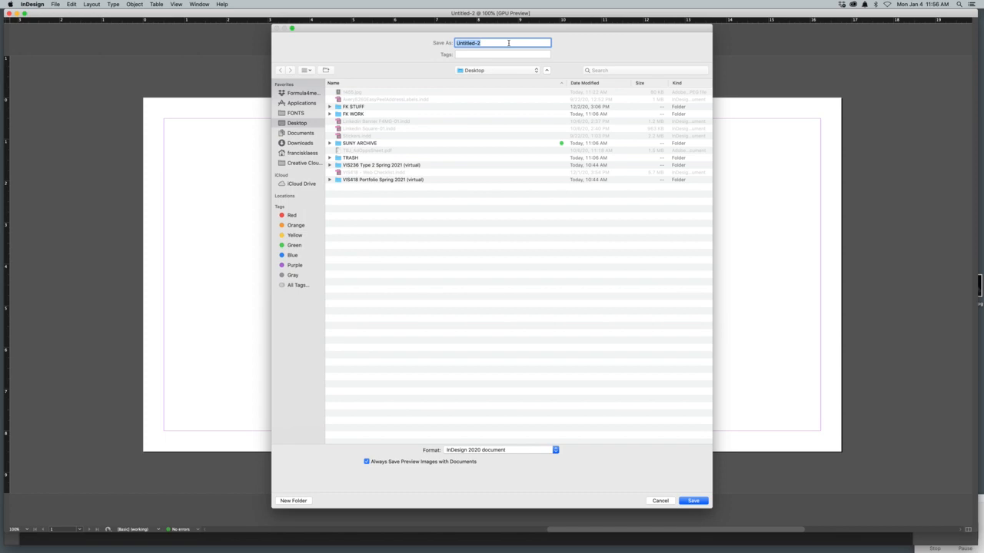
pyautogui.write('Book Jacket-01')
pyautogui.click(701, 503)
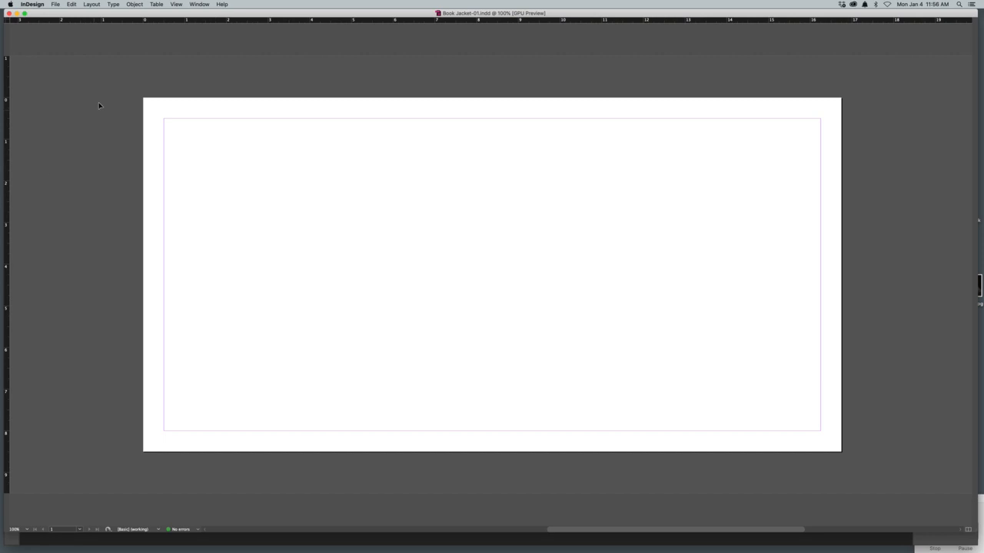
# Step: Bring back the tools and panels and create a 0.75 × 8.5 in rectangle frame on the page for the spine
pyautogui.moveTo(89, 11); pyautogui.dragTo(140, 51)
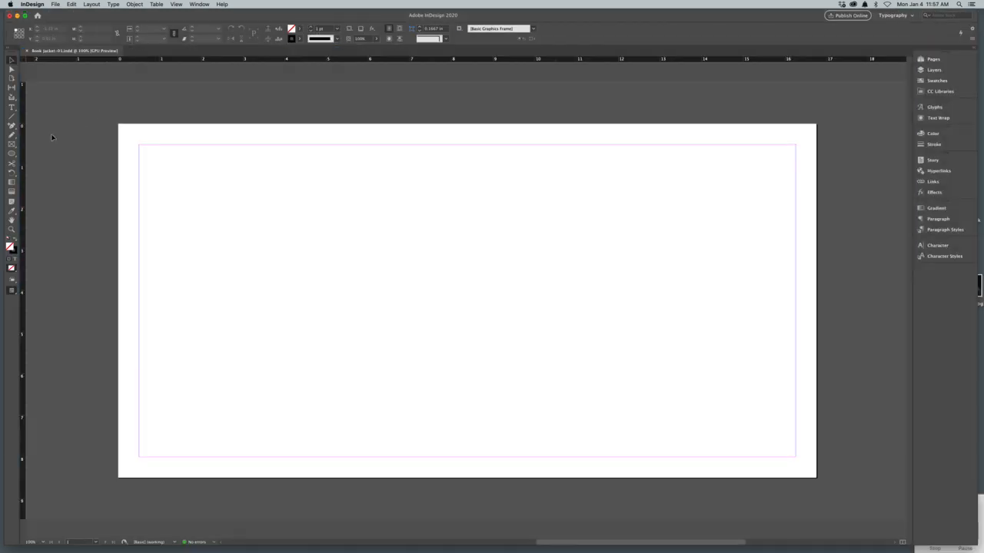
pyautogui.click(13, 144)
pyautogui.click(398, 197)
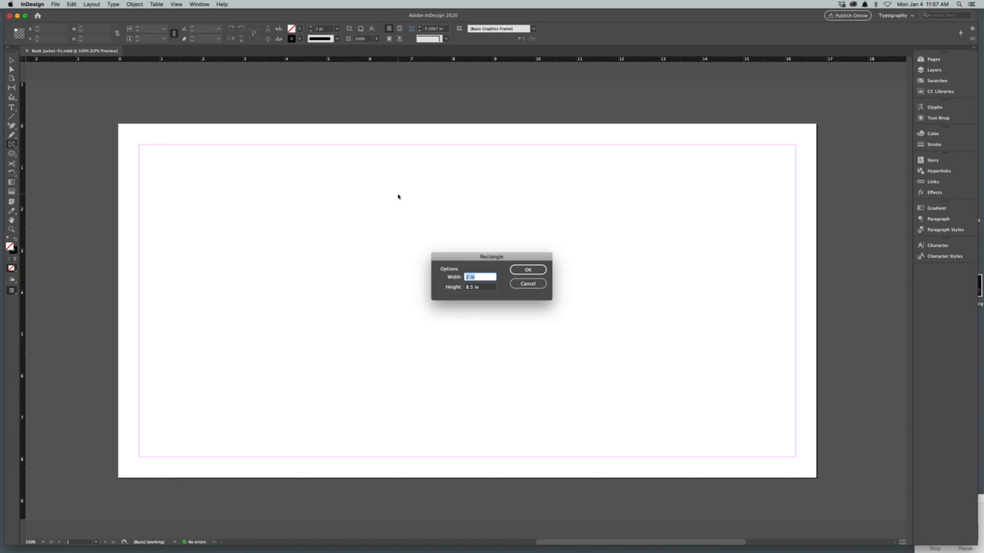
pyautogui.write('17')
pyautogui.click(528, 271)
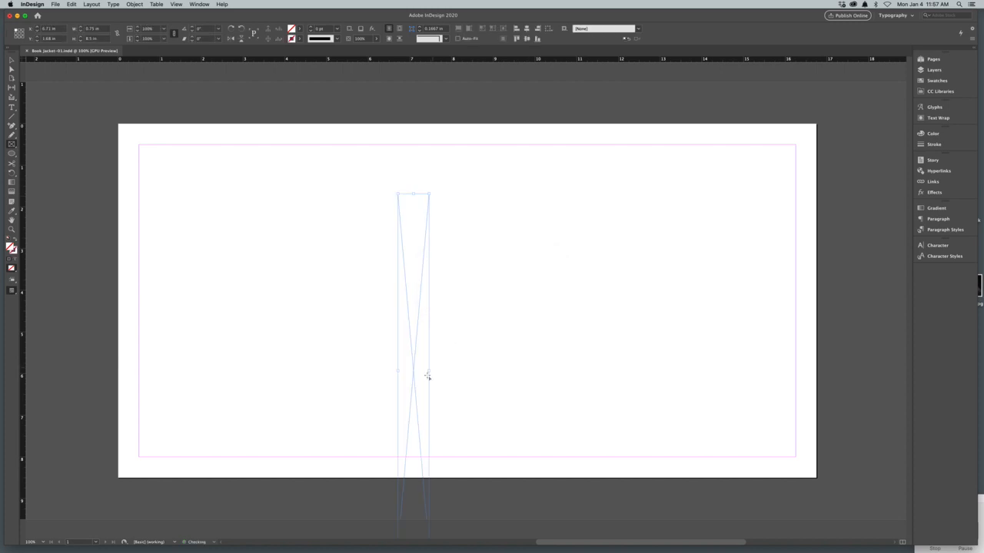
# Step: Centre the spine frame on the page at X 8 in and Y 0 in
pyautogui.press('v')
pyautogui.moveTo(412, 372); pyautogui.dragTo(460, 298)
pyautogui.moveTo(461, 298); pyautogui.dragTo(465, 299)
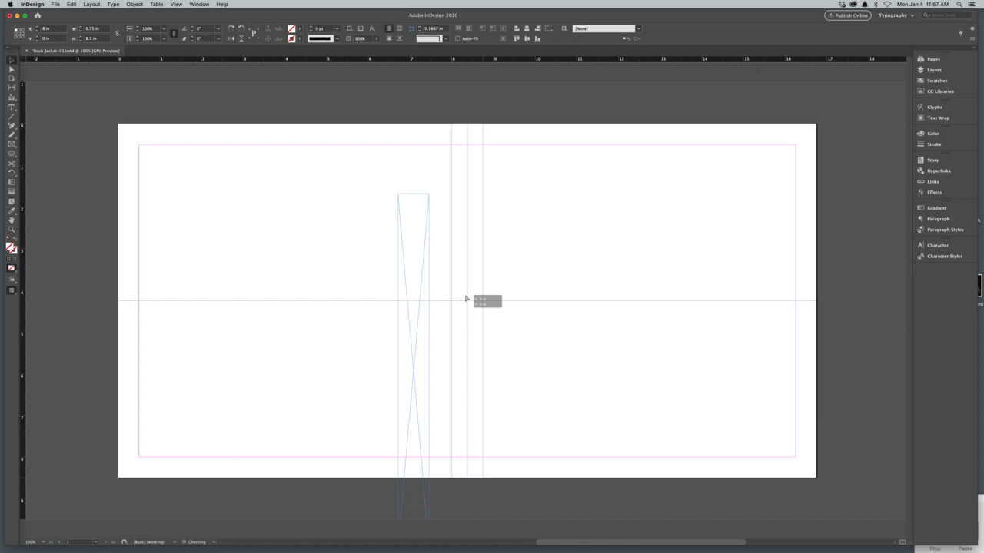
pyautogui.moveTo(465, 297); pyautogui.dragTo(466, 297)
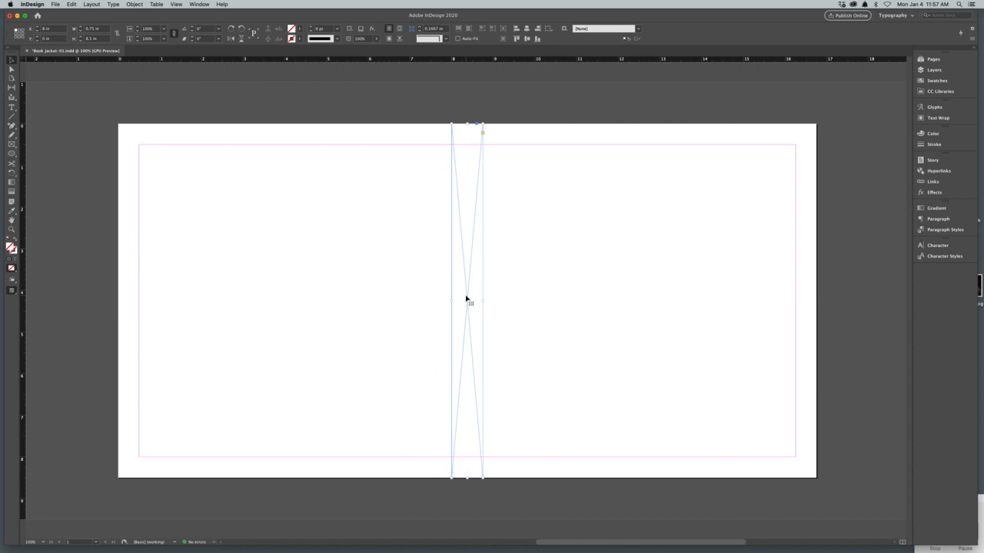
pyautogui.click(466, 297)
pyautogui.click(398, 296)
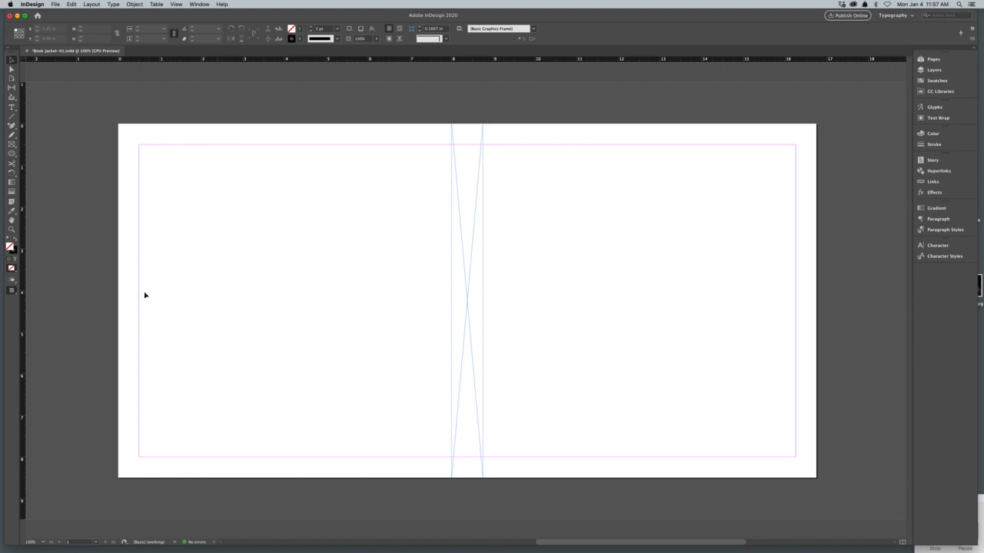
# Step: Place vertical ruler guides along both sides of the spine frame and delete the frame
pyautogui.moveTo(24, 325); pyautogui.dragTo(451, 349)
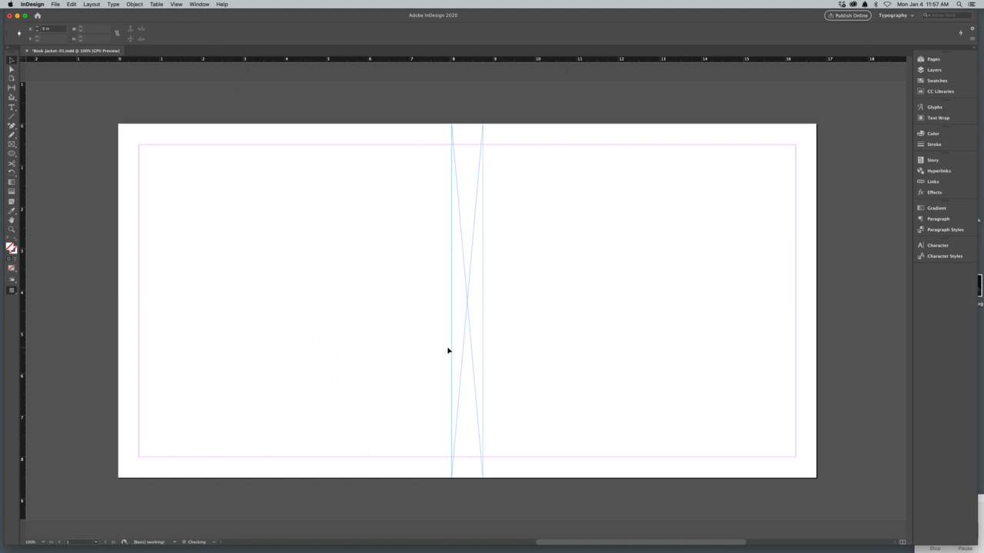
pyautogui.moveTo(23, 338); pyautogui.dragTo(482, 366)
pyautogui.click(474, 366)
pyautogui.press('Delete')
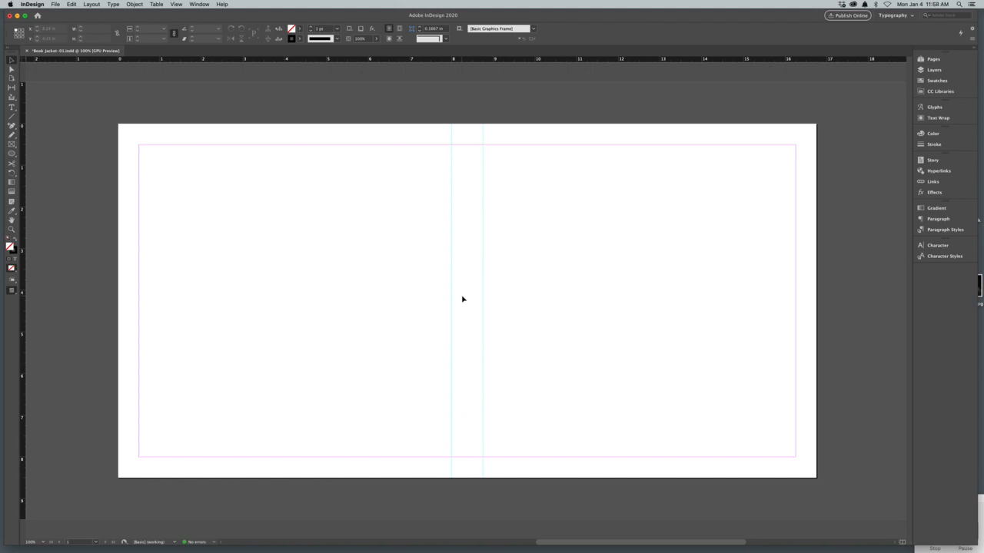
# Step: Create a 2.5 × 8.5 in rectangle frame on the page for the jacket flap
pyautogui.click(11, 144)
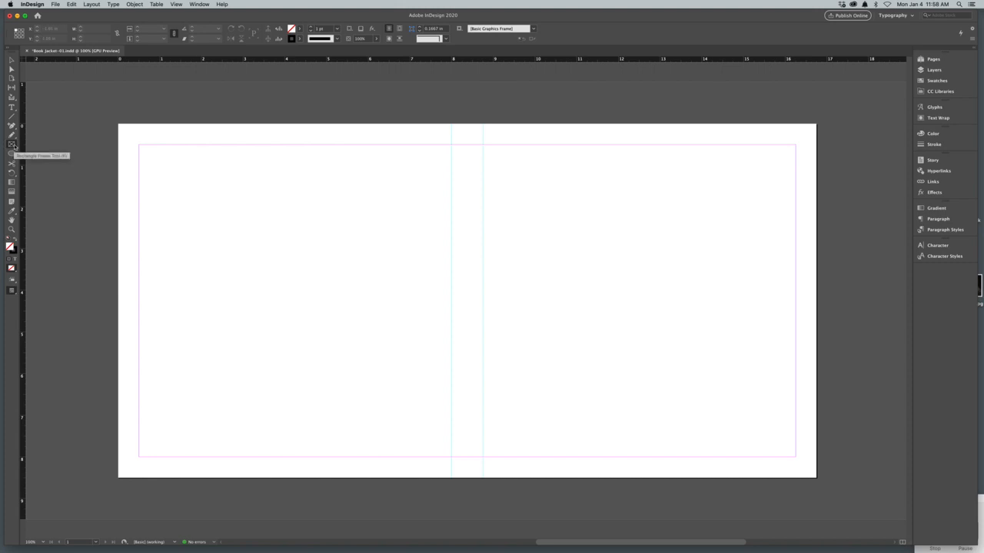
pyautogui.click(196, 178)
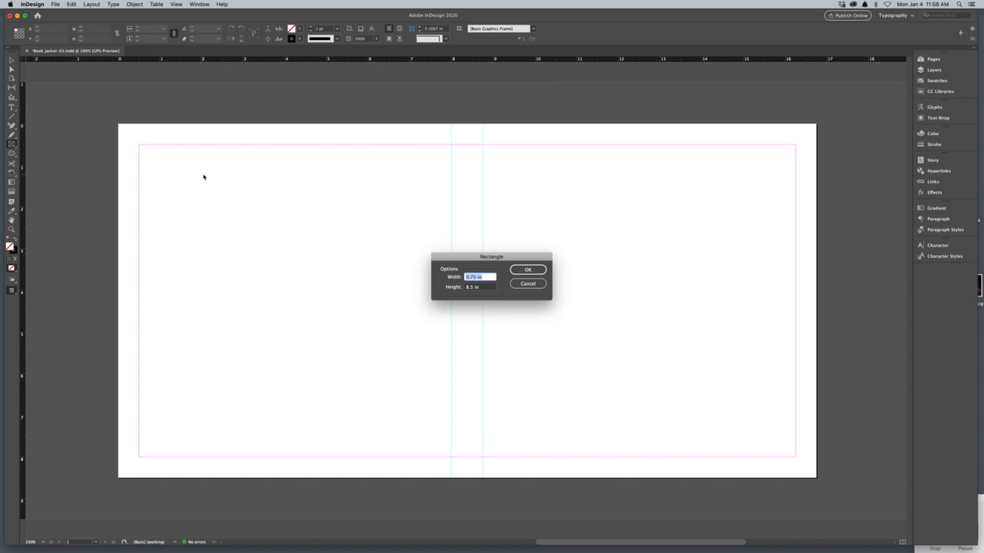
pyautogui.write('2.5')
pyautogui.press('Tab')
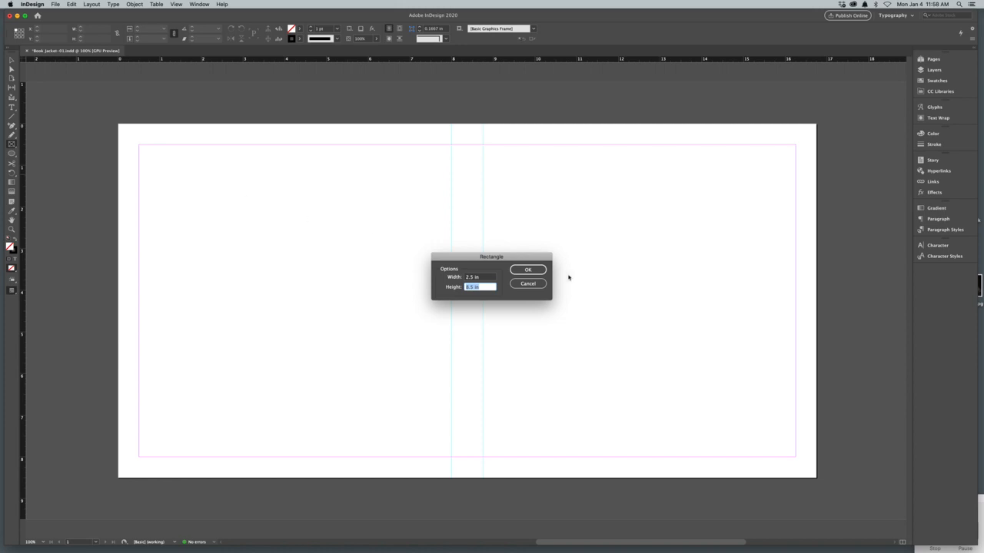
pyautogui.click(537, 272)
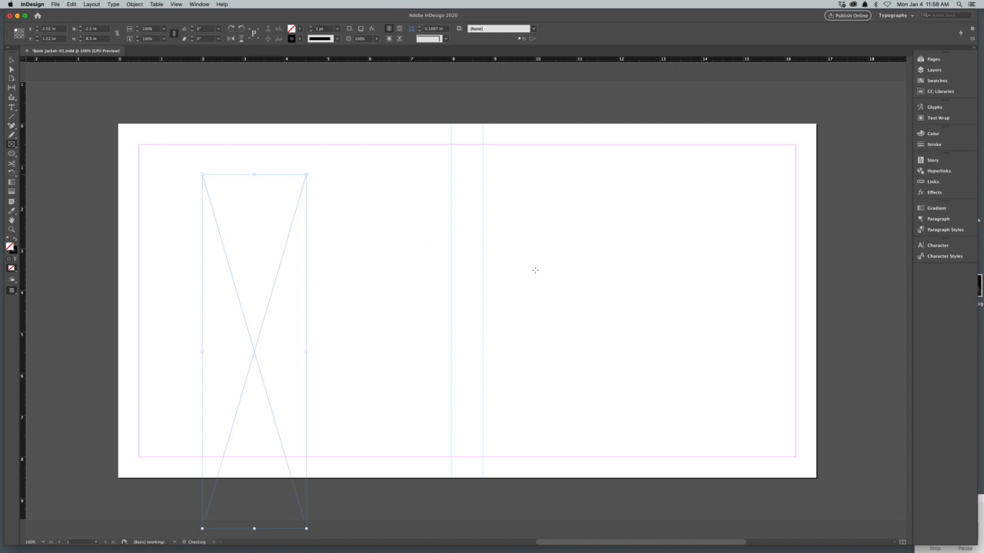
# Step: Align the flap frame to the page's left edge at X 0, Y 0 and duplicate it flush with the right edge at X 14.25 in
pyautogui.click(10, 59)
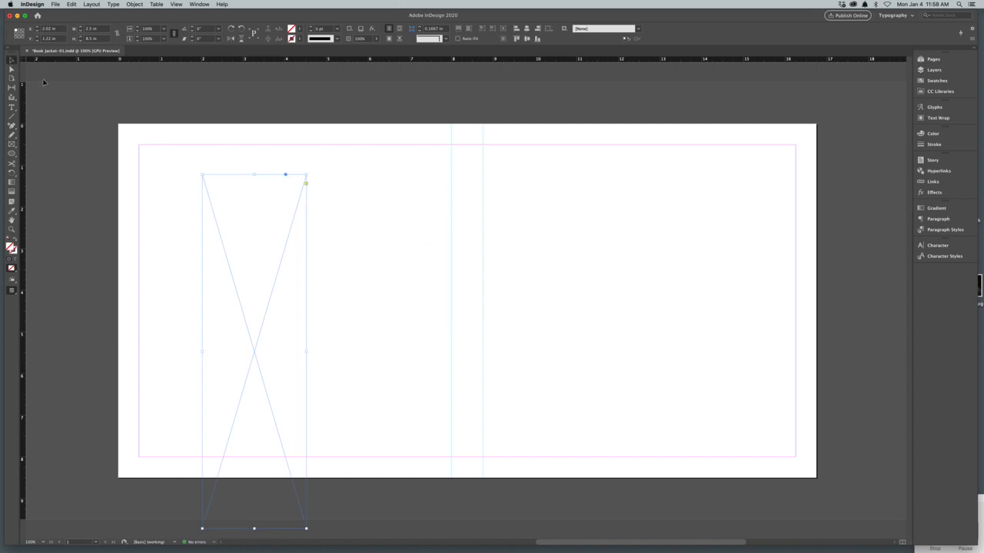
pyautogui.moveTo(255, 347); pyautogui.dragTo(170, 297)
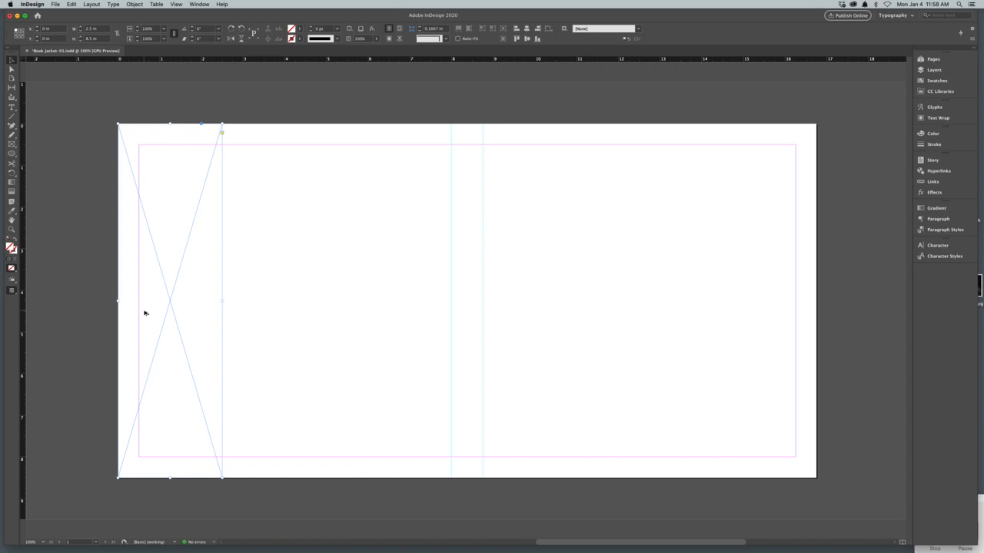
pyautogui.moveTo(144, 313); pyautogui.dragTo(739, 315)
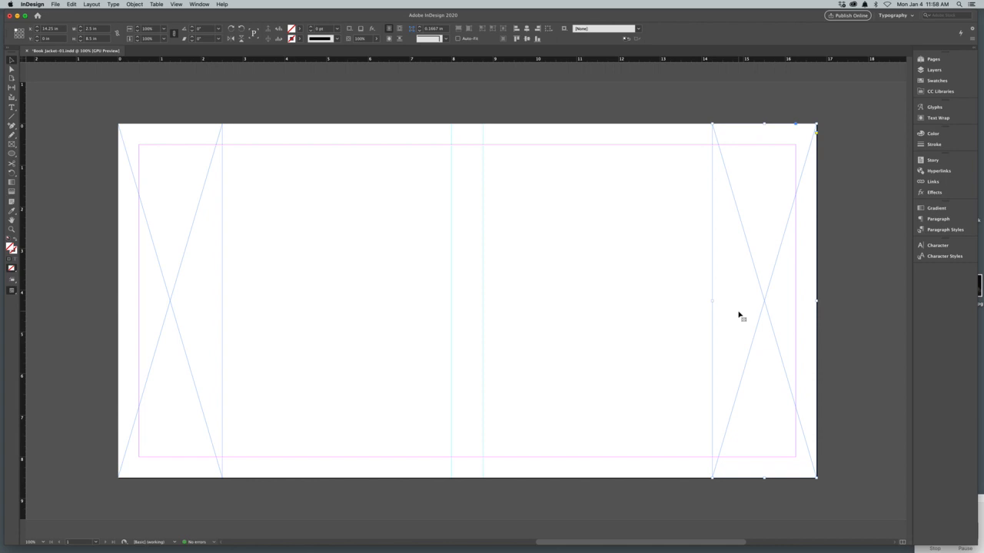
pyautogui.click(632, 381)
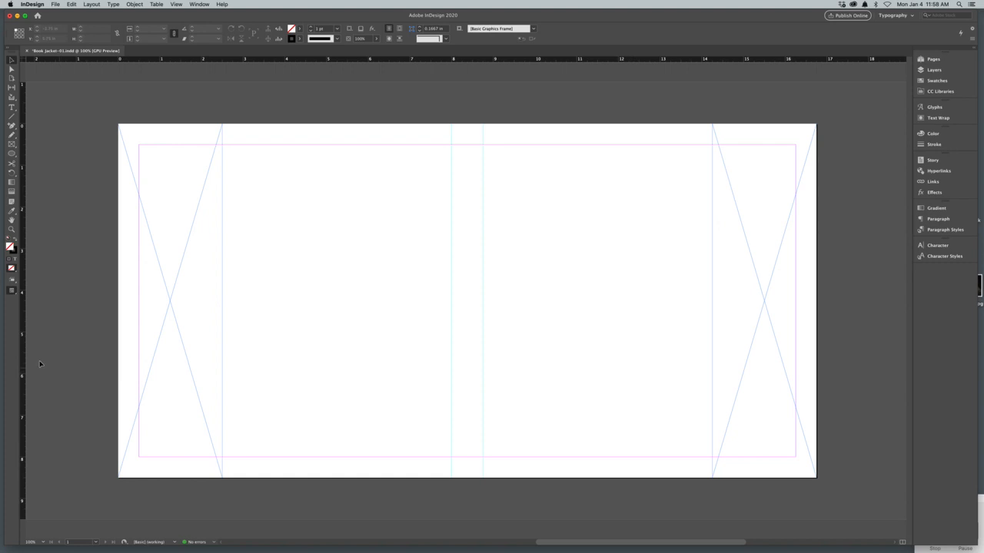
# Step: Place vertical ruler guides on the inner edges of both flap frames and delete the two frames
pyautogui.moveTo(23, 360); pyautogui.dragTo(222, 363)
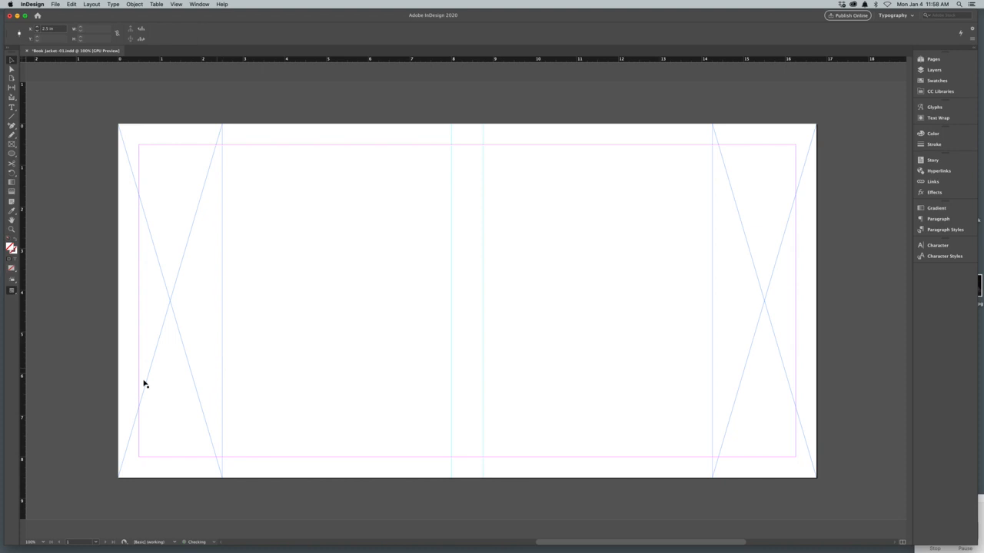
pyautogui.moveTo(24, 402); pyautogui.dragTo(712, 418)
pyautogui.click(204, 389)
pyautogui.press('Delete')
pyautogui.click(746, 402)
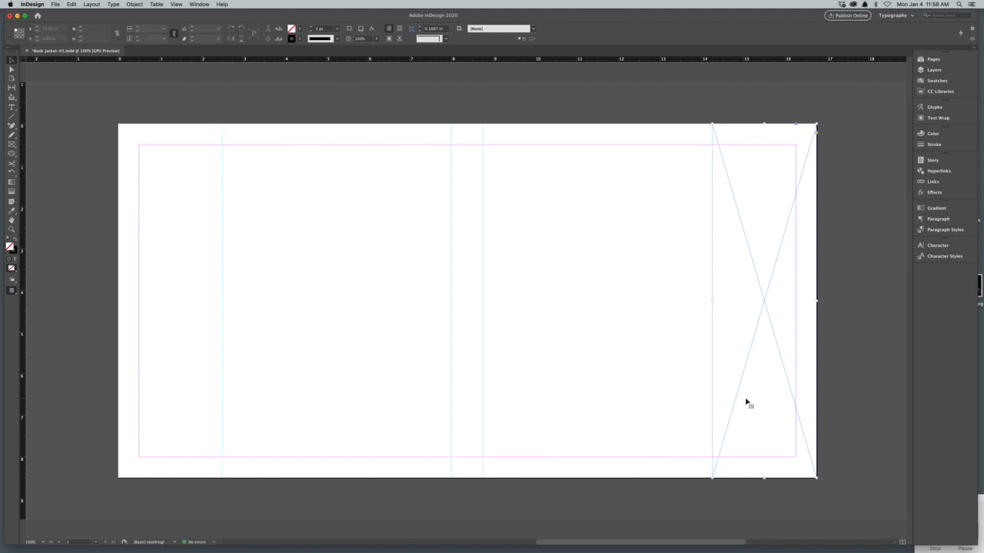
pyautogui.press('Delete')
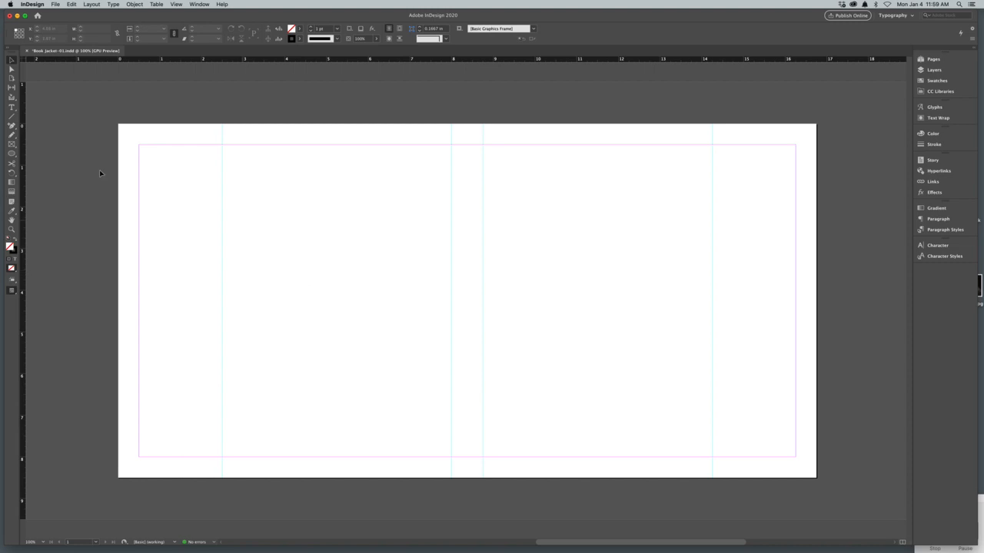
# Step: Create a 5.5 × 8.5 in rectangle frame and fit it between the front cover guides at X 8.75 in, Y 0
pyautogui.click(11, 144)
pyautogui.click(345, 235)
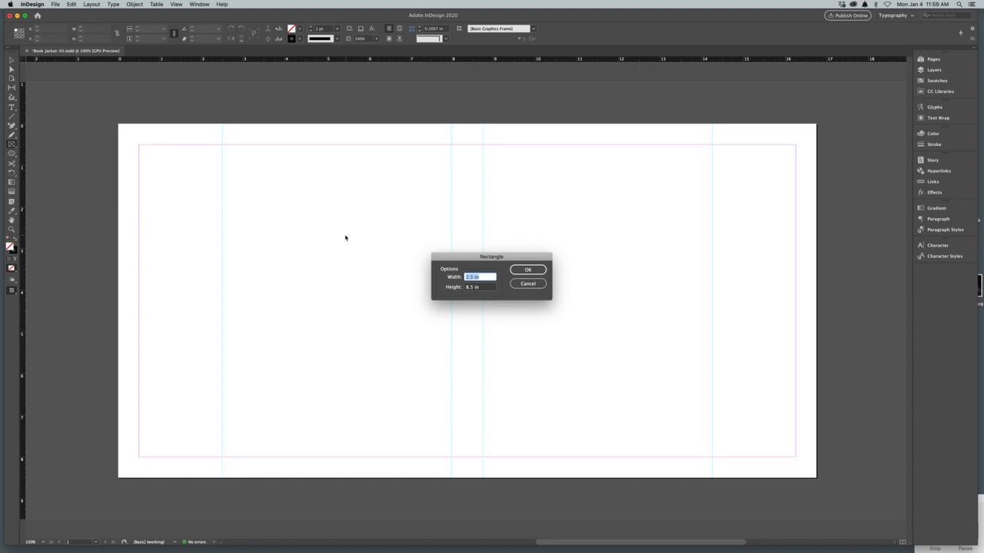
pyautogui.write('3')
pyautogui.click(534, 268)
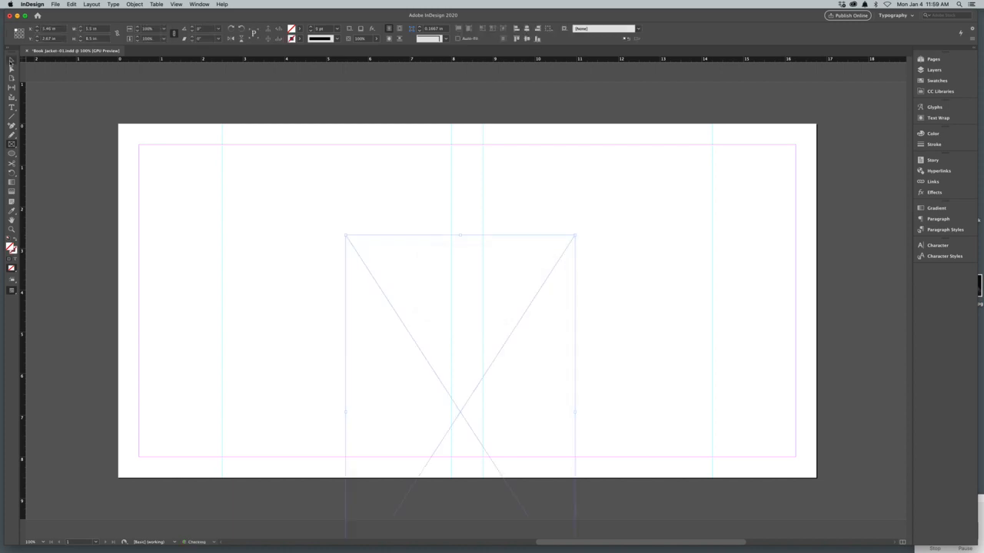
pyautogui.click(12, 59)
pyautogui.moveTo(498, 415); pyautogui.dragTo(629, 313)
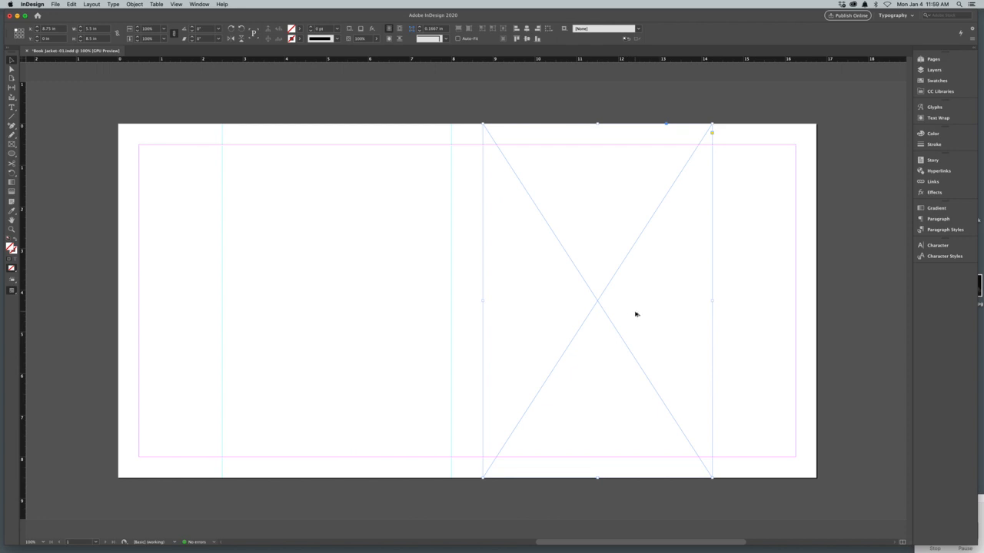
# Step: Duplicate the frame between the back cover guides at X 2.5 in to check the fit, and delete both frames
pyautogui.moveTo(635, 313); pyautogui.dragTo(375, 315)
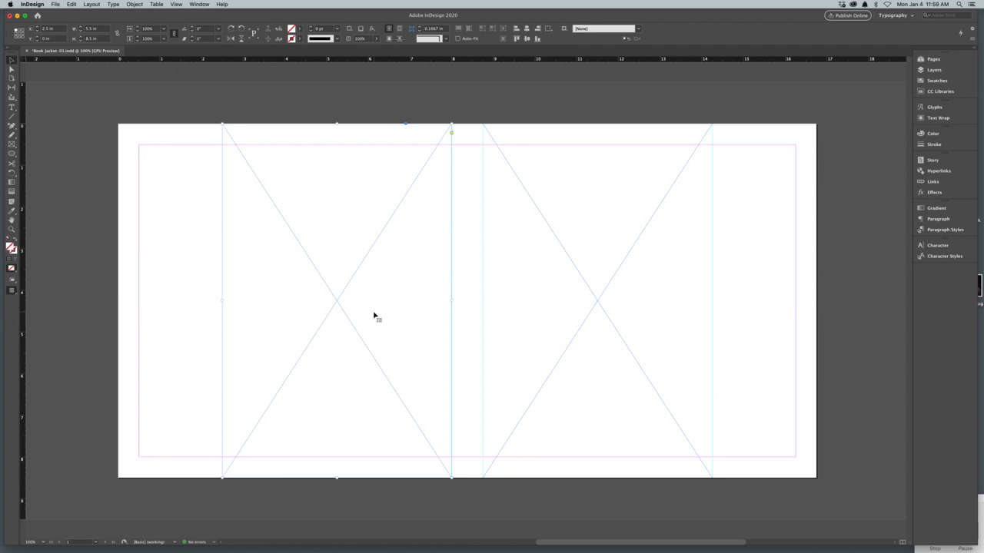
pyautogui.press('Delete')
pyautogui.click(571, 334)
pyautogui.press('Delete')
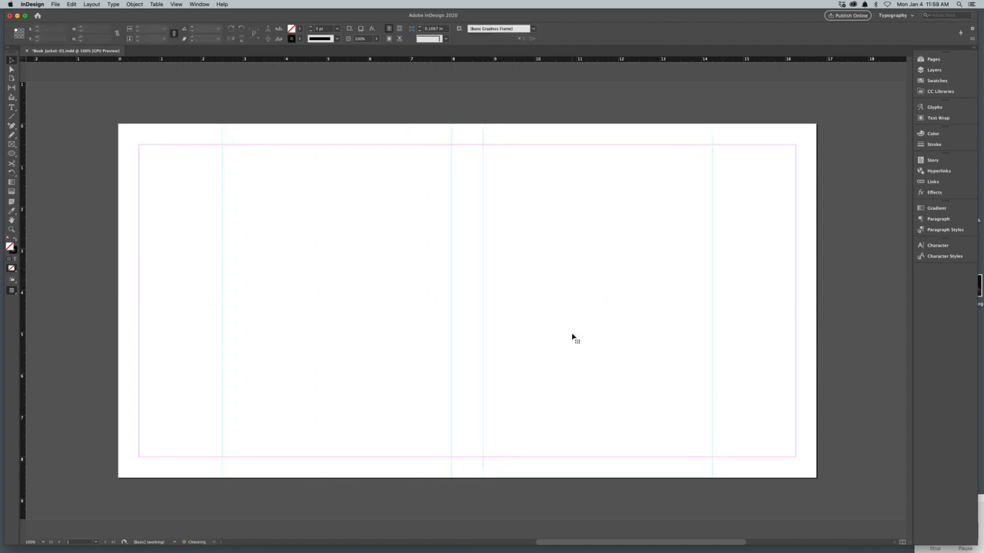
# Step: Draw a text frame about 2 × 0.38 in at the top of the left flap with the centered label "Inside Flap Back Cover"
pyautogui.click(11, 108)
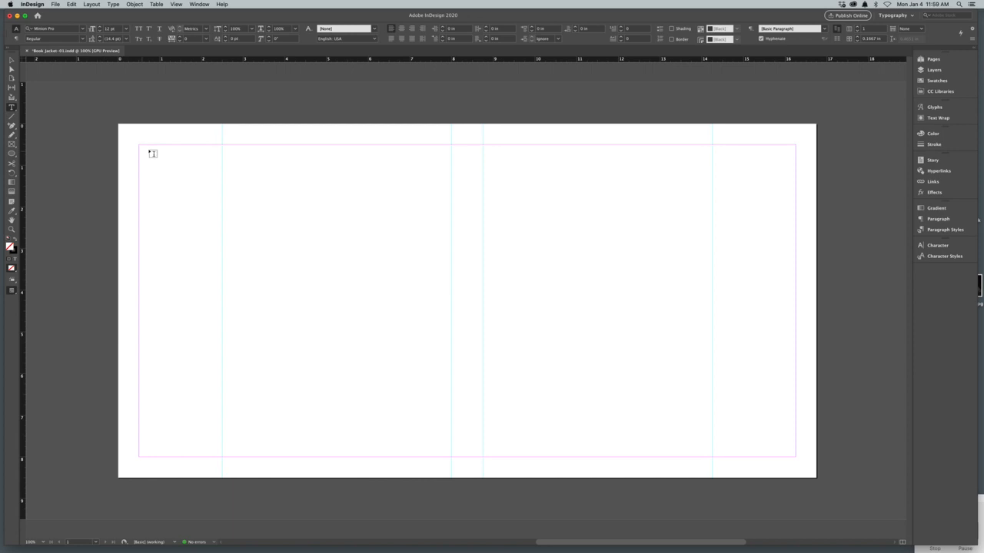
pyautogui.moveTo(140, 145); pyautogui.dragTo(223, 162)
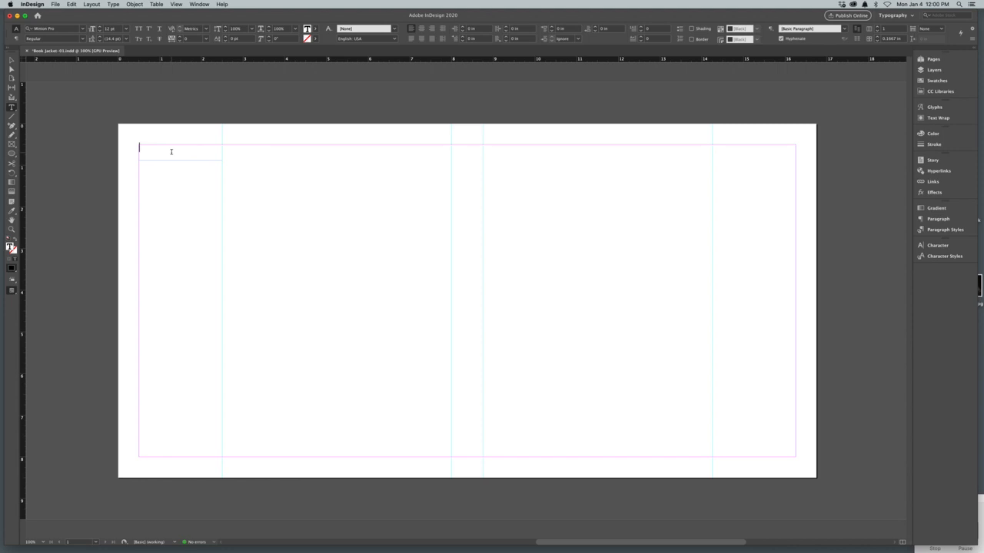
pyautogui.write('Inside Flap Back Cover')
pyautogui.press('super+a')
pyautogui.press('super+shift+c')
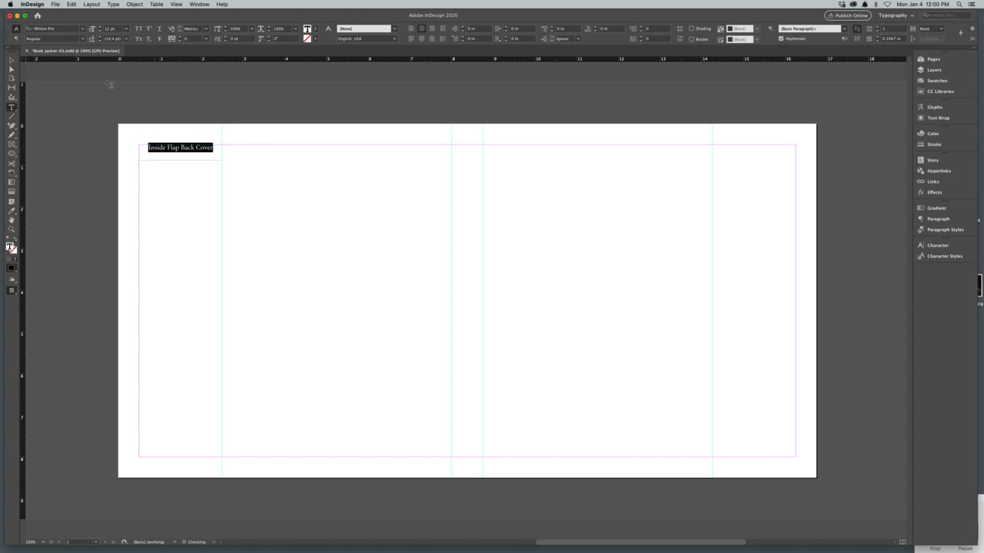
# Step: Duplicate the flap label onto the right flap at X 14.25 in and change its wording to "Inside Flap Front Cover"
pyautogui.click(12, 60)
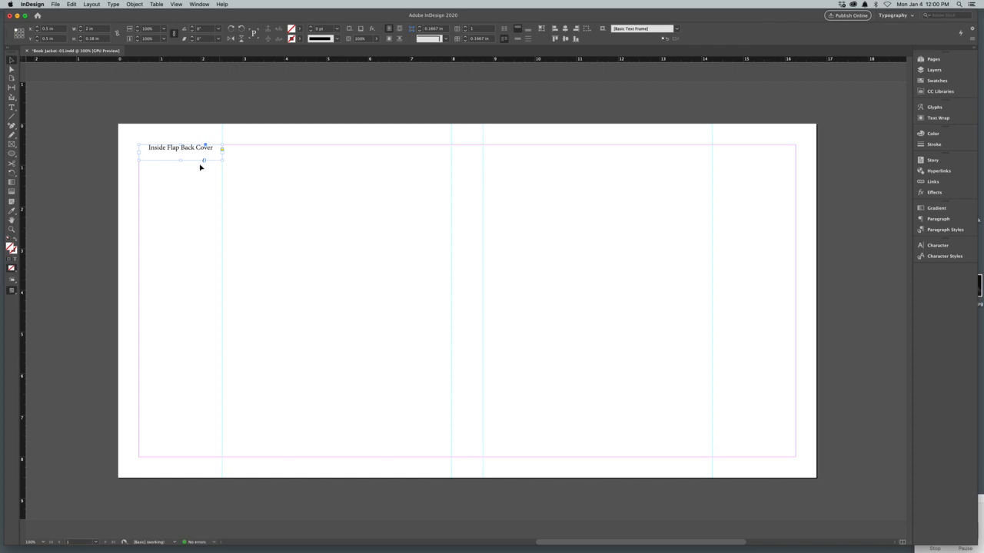
pyautogui.moveTo(179, 151); pyautogui.dragTo(753, 151)
pyautogui.doubleClick(753, 148)
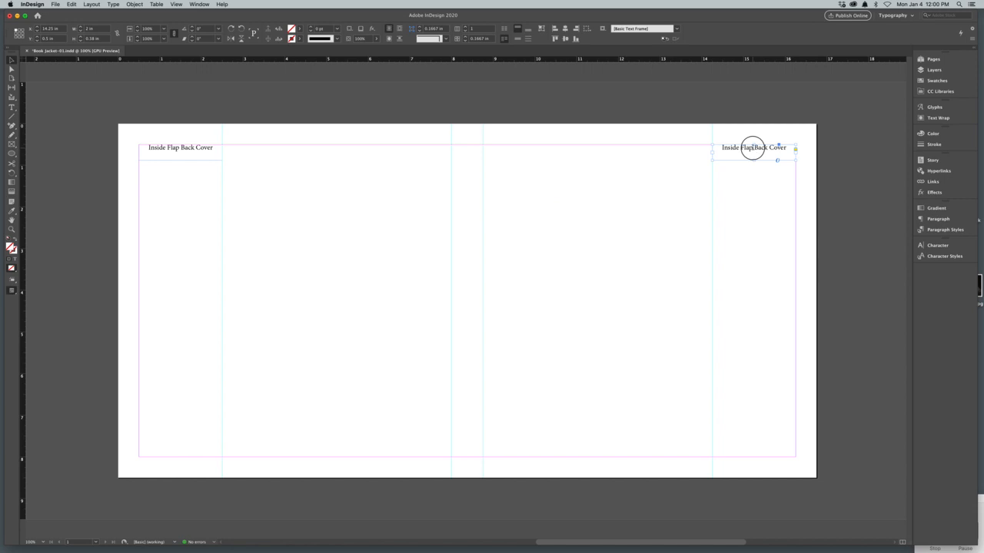
pyautogui.doubleClick(760, 146)
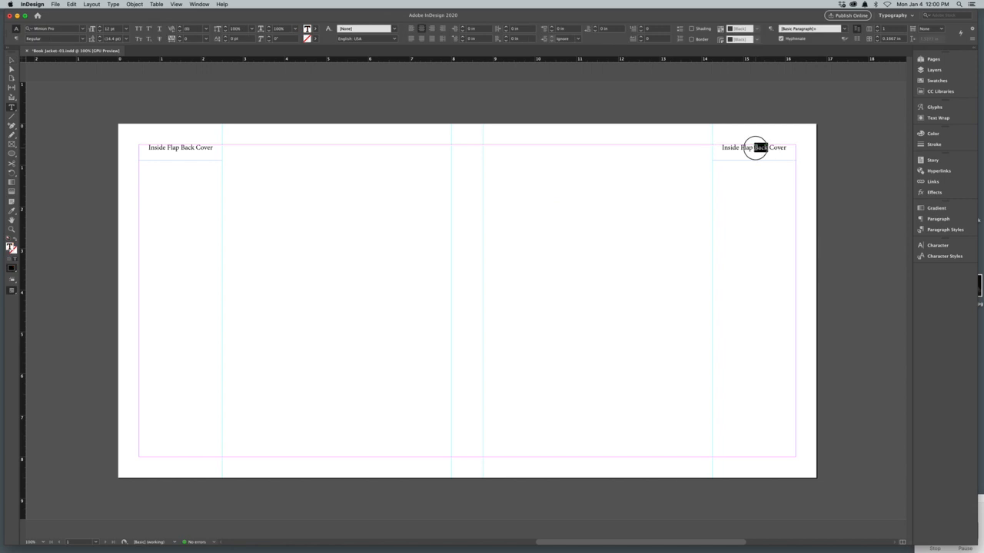
pyautogui.write('Front')
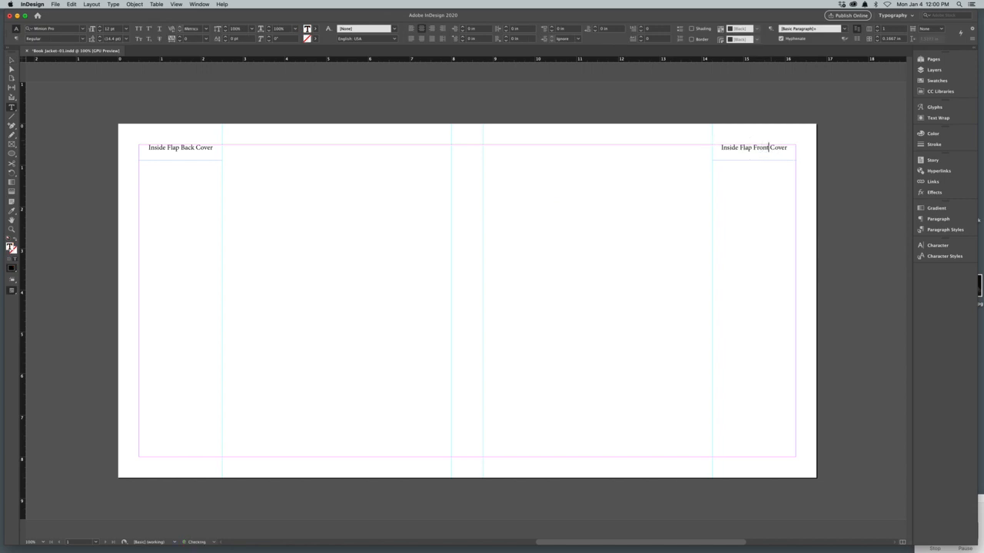
# Step: Duplicate the right flap label, center the copy over the spine, and replace its text with "Spine"
pyautogui.click(11, 60)
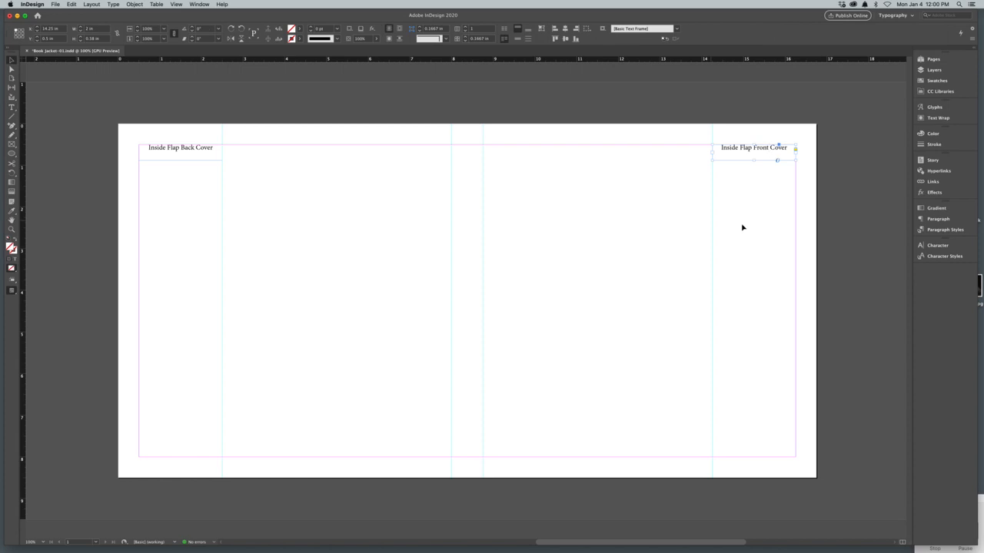
pyautogui.moveTo(759, 150); pyautogui.dragTo(475, 153)
pyautogui.doubleClick(472, 151)
pyautogui.tripleClick(475, 147)
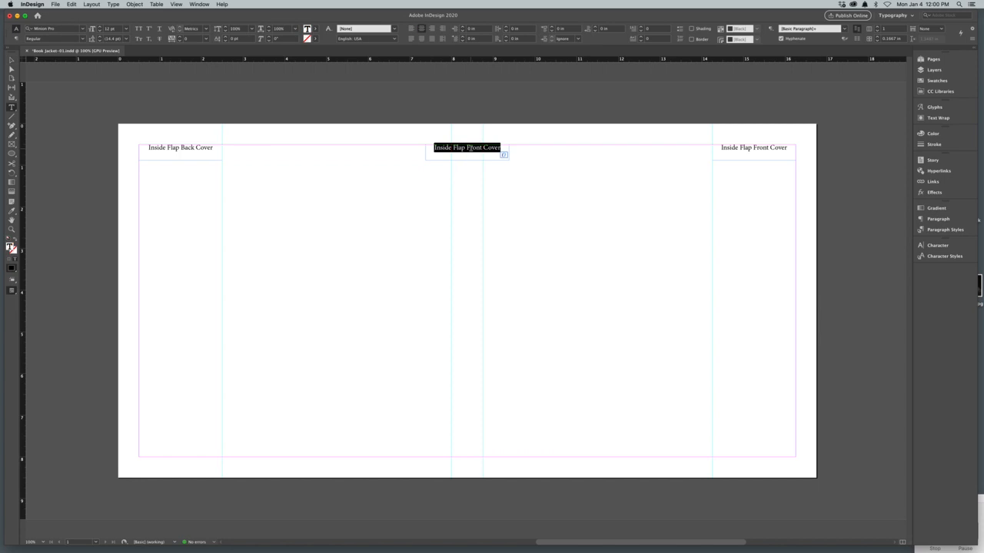
pyautogui.write('Spine')
# Step: Duplicate the spine label onto the front cover area and replace its text with "Front Cover"
pyautogui.click(12, 60)
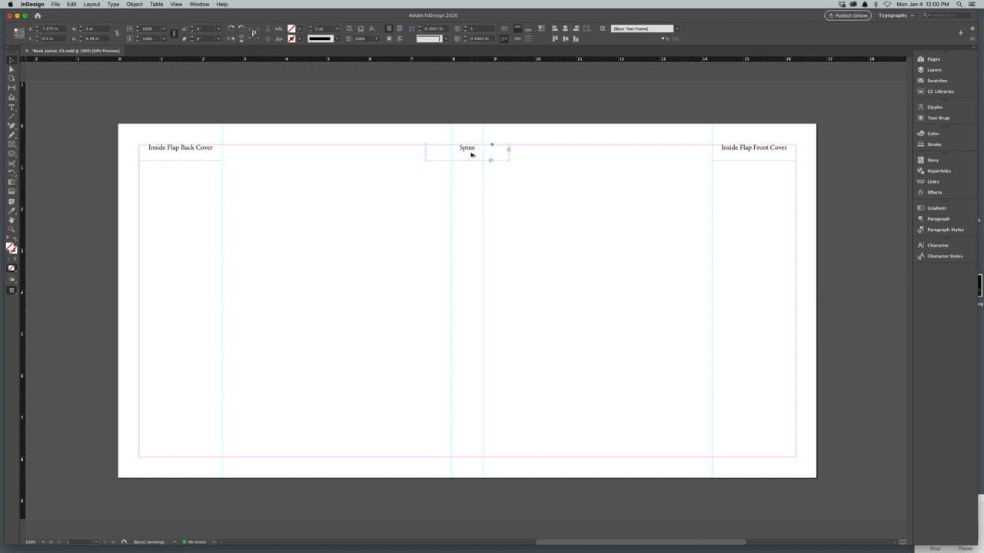
pyautogui.moveTo(469, 154); pyautogui.dragTo(620, 155)
pyautogui.doubleClick(620, 155)
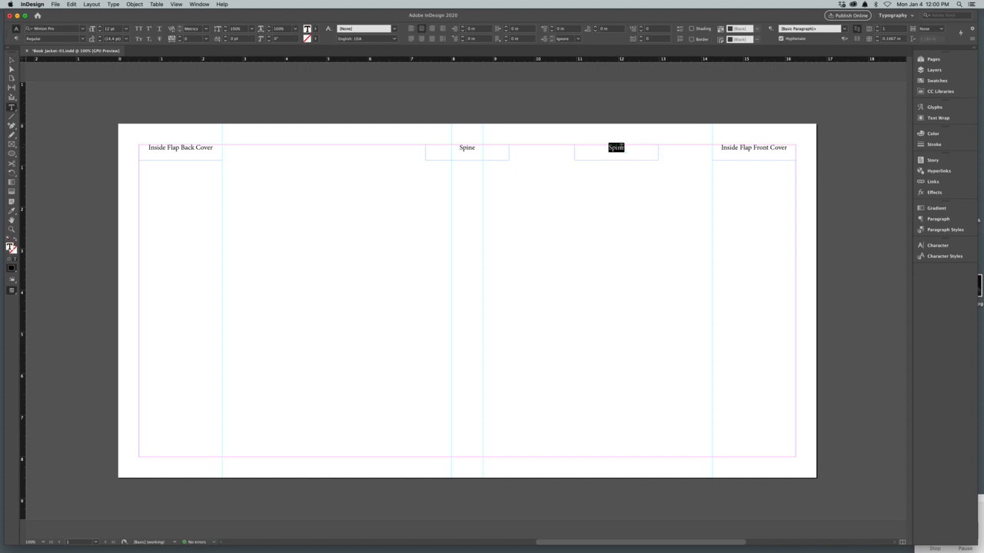
pyautogui.write('Front')
pyautogui.write('Cover')
# Step: Duplicate the front cover label onto the back cover area and replace the word "Front" with "Back Cover"
pyautogui.click(12, 59)
pyautogui.moveTo(632, 154); pyautogui.dragTo(319, 154)
pyautogui.click(314, 149)
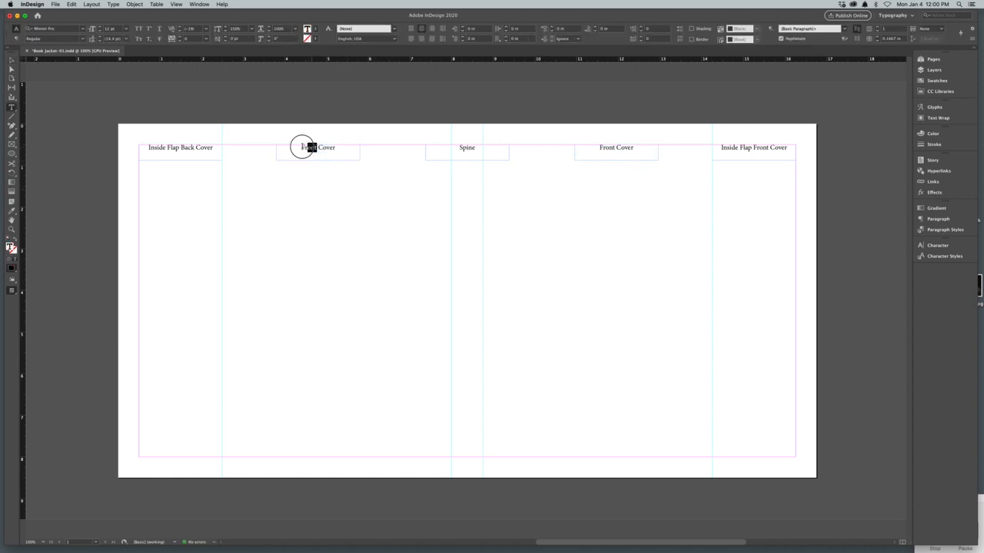
pyautogui.doubleClick(310, 147)
pyautogui.write('Back Cover')
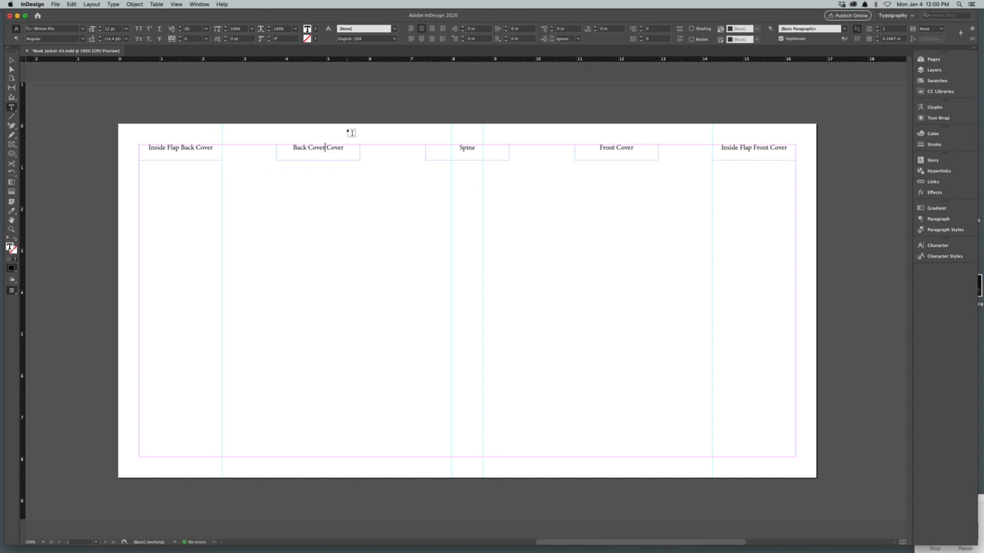
# Step: Append the width 2.5 to both inside flap labels and 5.5 to the front cover label
pyautogui.click(216, 147)
pyautogui.write('2.5')
pyautogui.click(787, 147)
pyautogui.write('2.5')
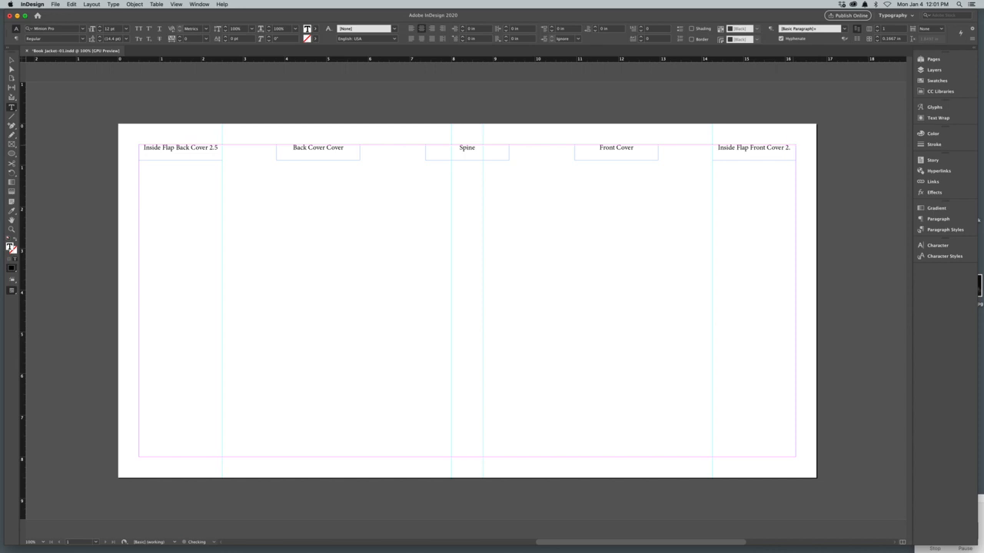
pyautogui.click(635, 146)
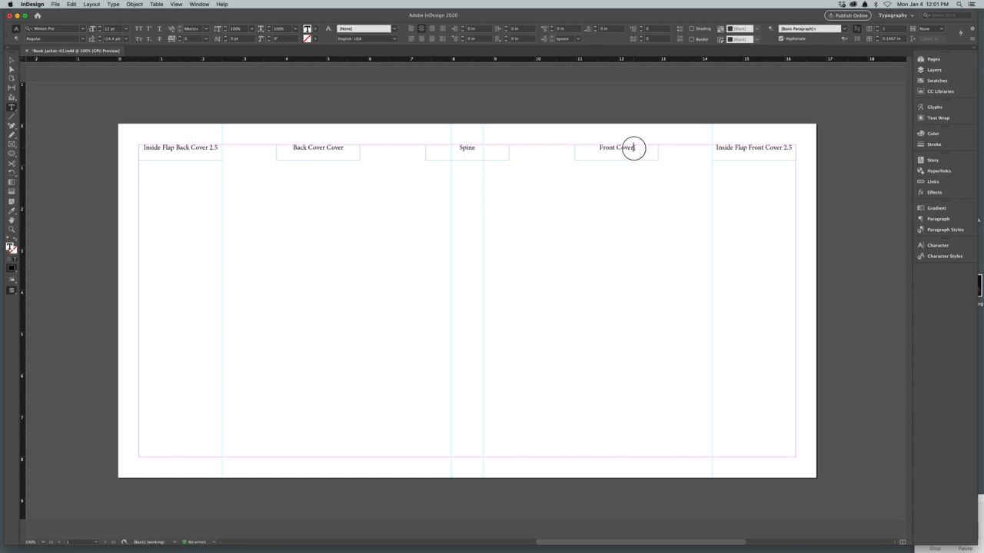
pyautogui.write('5.5')
# Step: Remove the repeated "Cover" from the back cover label, then append 5.5 to it and .75 to the spine label
pyautogui.moveTo(343, 149); pyautogui.dragTo(326, 148)
pyautogui.press('BackSpace')
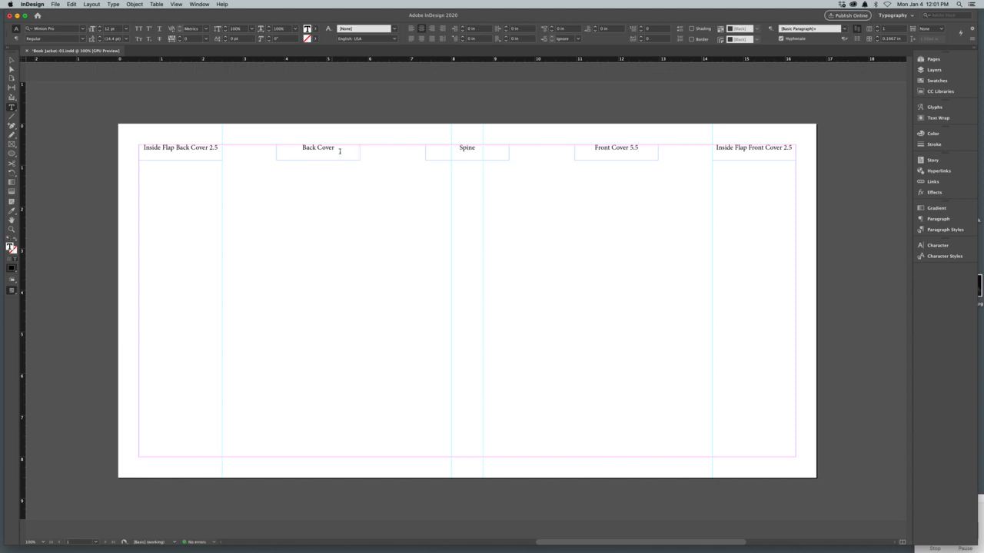
pyautogui.write('5.5')
pyautogui.click(489, 148)
pyautogui.write('.75')
# Step: Move all five labels above the page onto the pasteboard at about Y -0.72 in and save the document
pyautogui.click(13, 60)
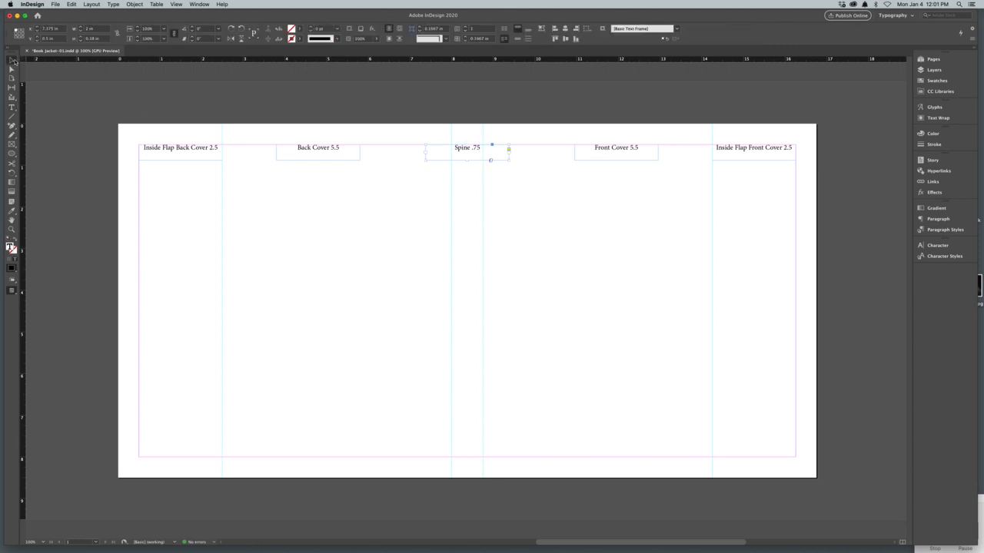
pyautogui.moveTo(144, 115); pyautogui.dragTo(740, 158)
pyautogui.moveTo(621, 156); pyautogui.dragTo(621, 105)
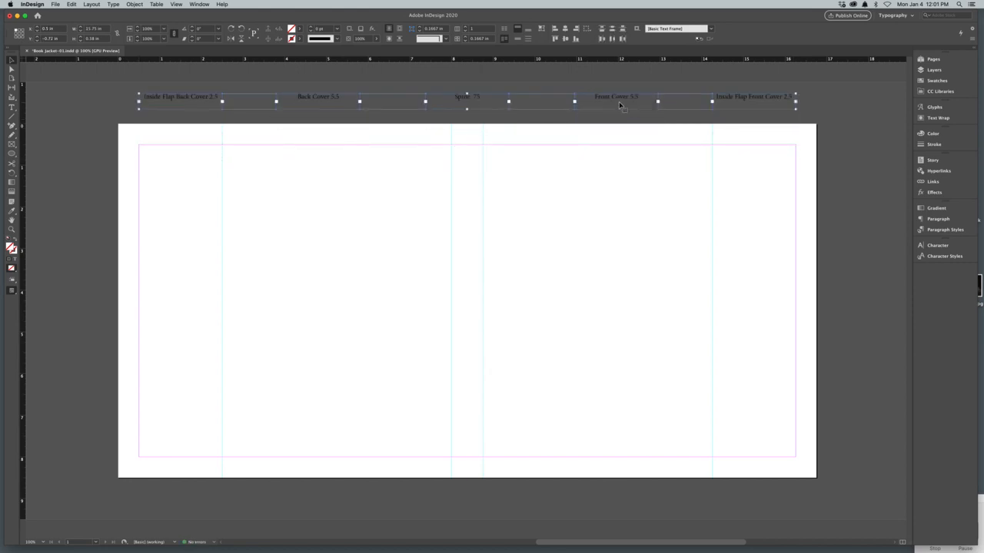
pyautogui.click(841, 291)
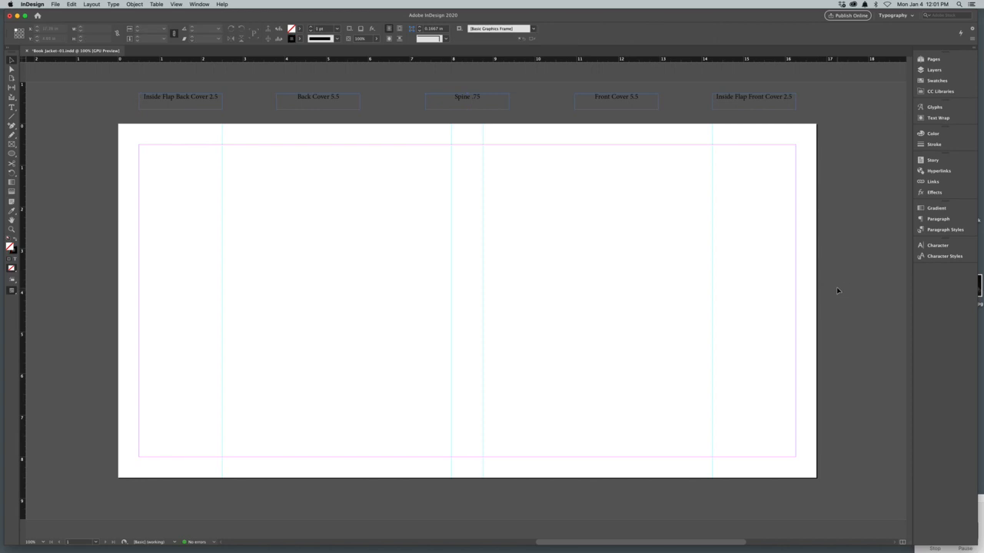
pyautogui.press('super+s')
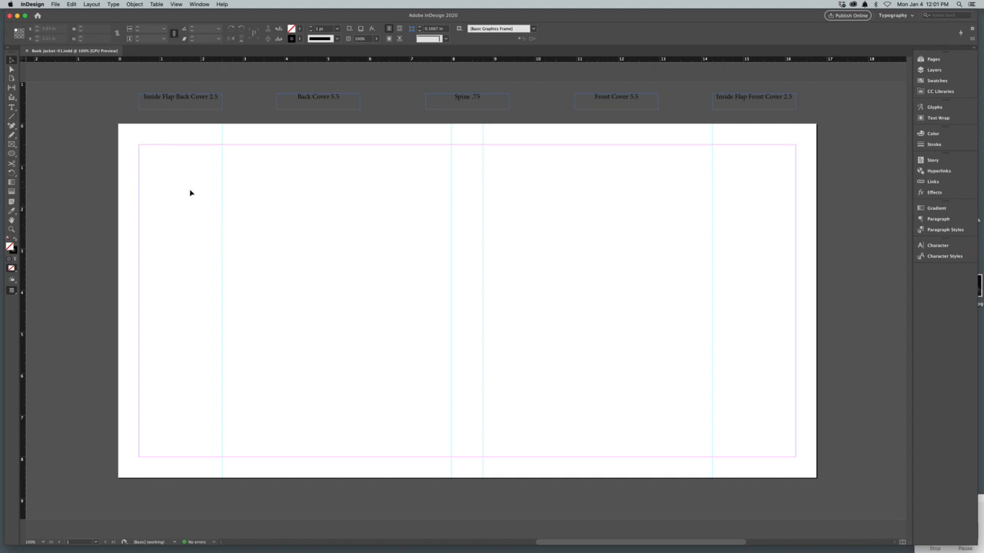
# Step: Place vertical ruler guides on the left flap at about X 0.26 in and X 2.25 in
pyautogui.click(12, 109)
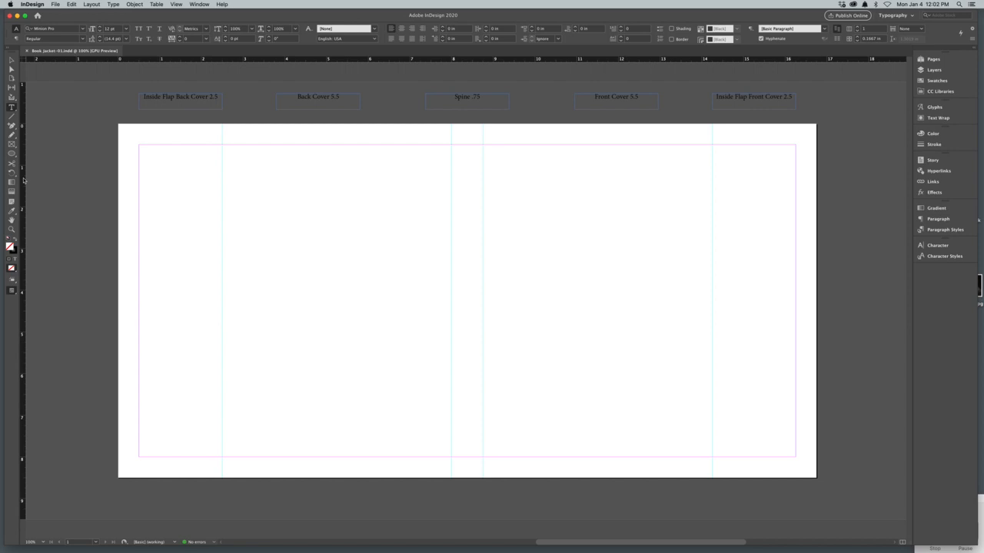
pyautogui.moveTo(23, 180); pyautogui.dragTo(128, 201)
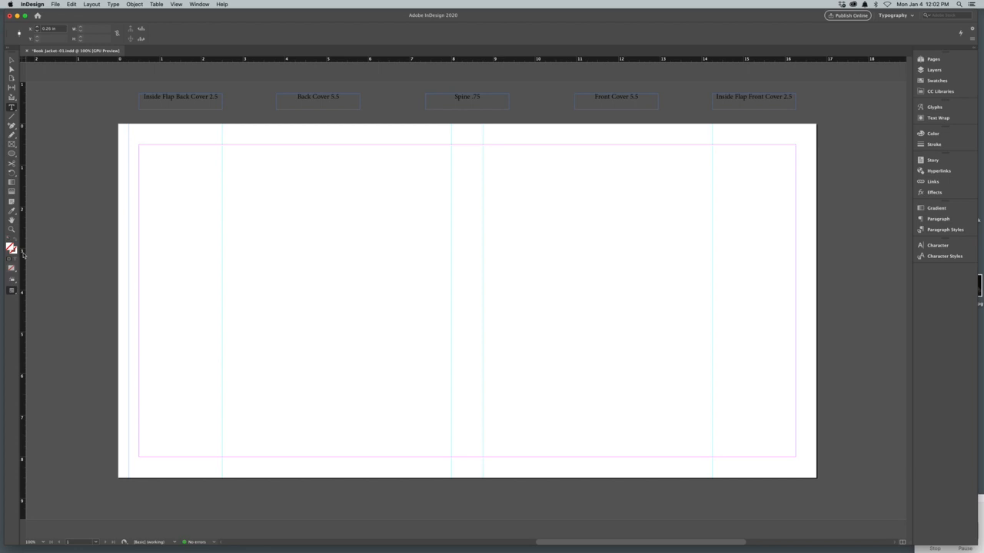
pyautogui.moveTo(23, 255); pyautogui.dragTo(212, 269)
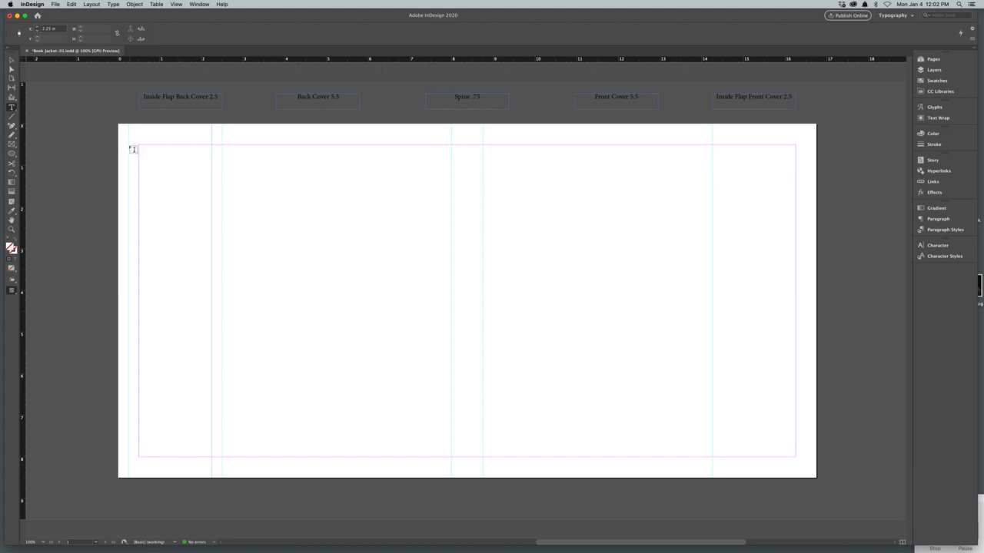
# Step: Draw a text frame about 1.99 × 7.5 in between the new left flap guides, spanning from the top to the bottom margin
pyautogui.moveTo(132, 149); pyautogui.dragTo(211, 459)
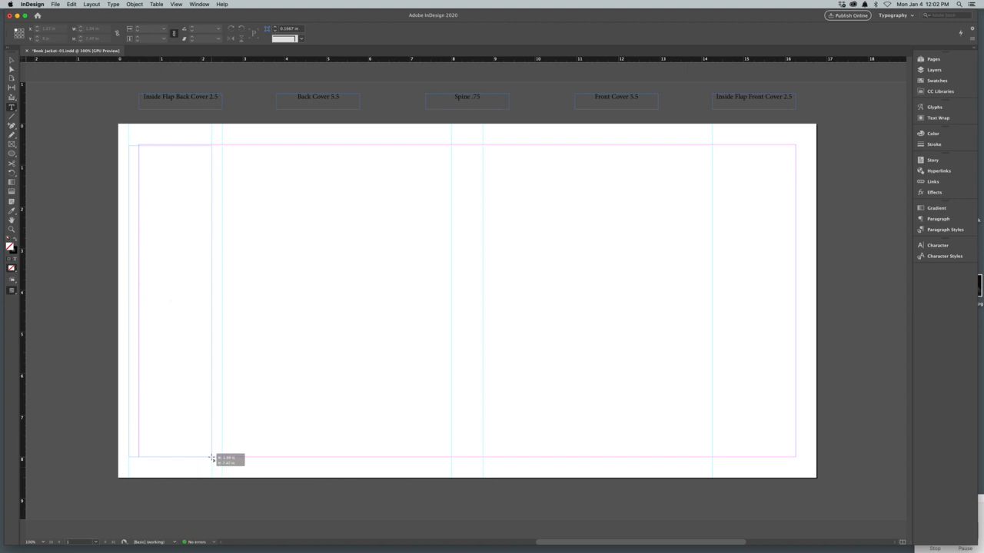
pyautogui.moveTo(211, 459); pyautogui.dragTo(211, 459)
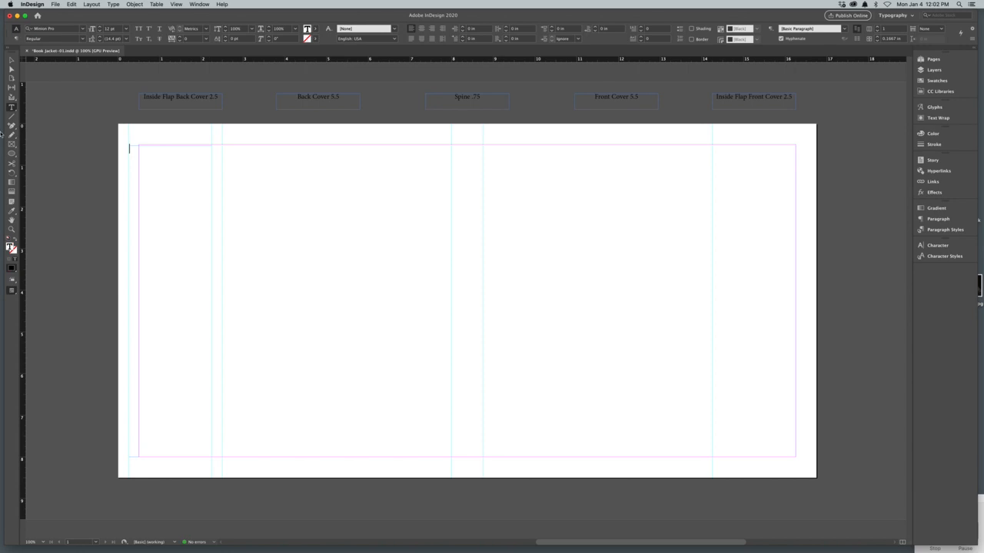
pyautogui.press('Escape')
pyautogui.moveTo(172, 147); pyautogui.dragTo(172, 145)
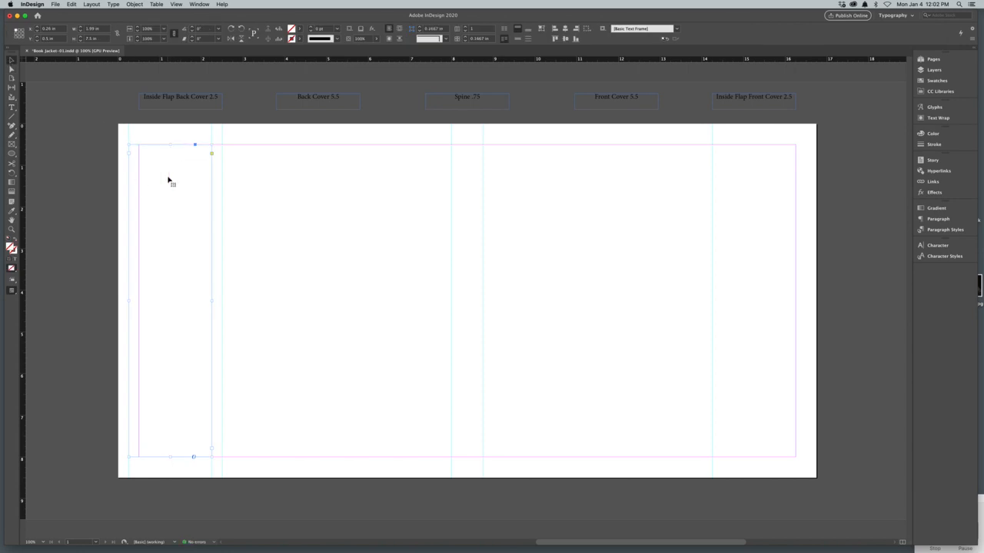
# Step: Fill the empty text frame on the Inside Flap Back Cover with placeholder text
pyautogui.click(11, 109)
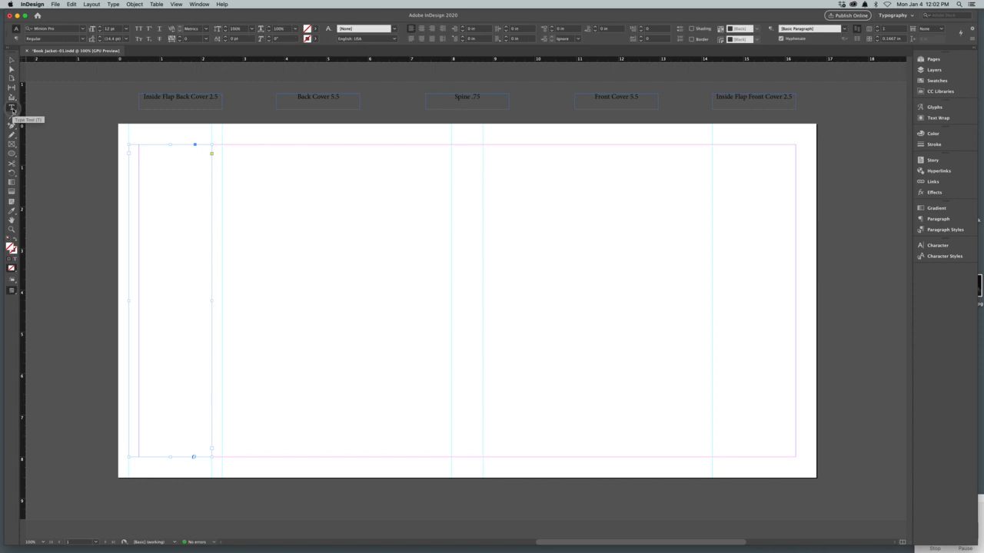
pyautogui.click(133, 156)
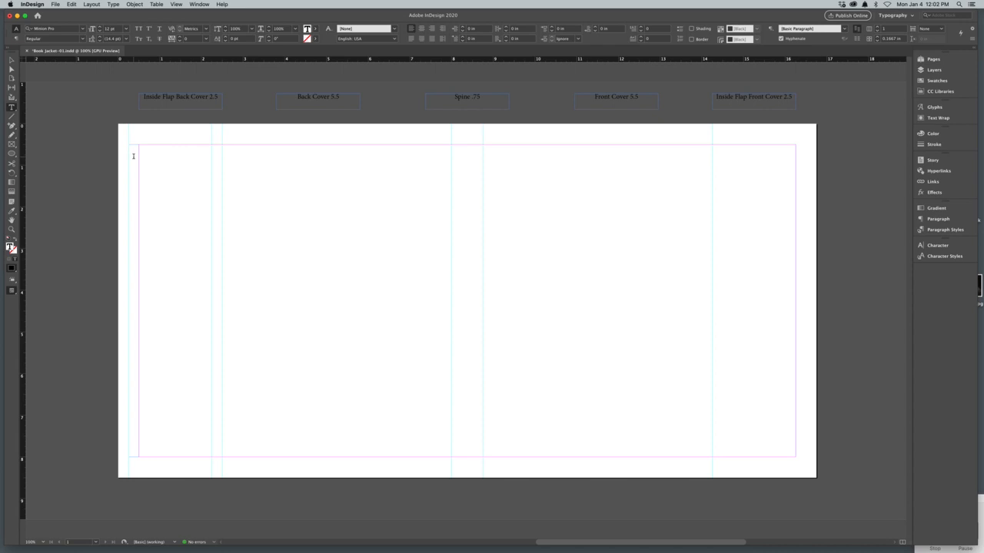
pyautogui.rightClick(134, 157)
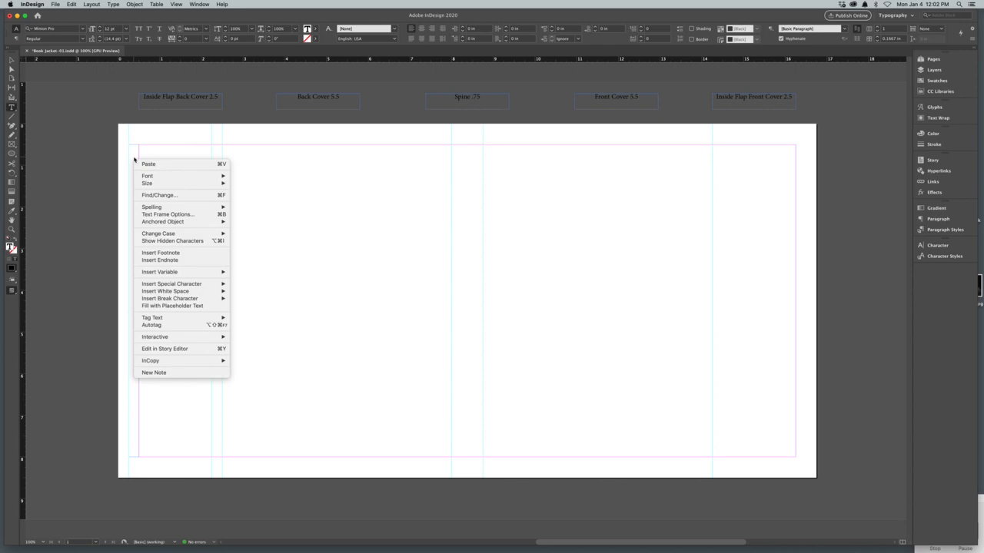
pyautogui.click(171, 307)
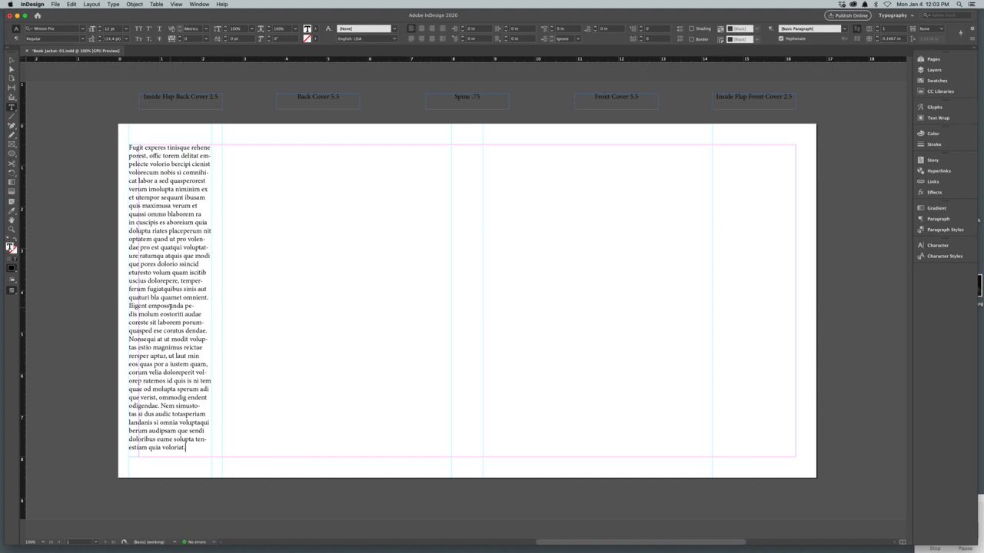
# Step: Set all the placeholder text on the back cover flap to 9 pt with 12 pt leading
pyautogui.click(172, 306)
pyautogui.press('Escape')
pyautogui.doubleClick(175, 316)
pyautogui.press('super+a')
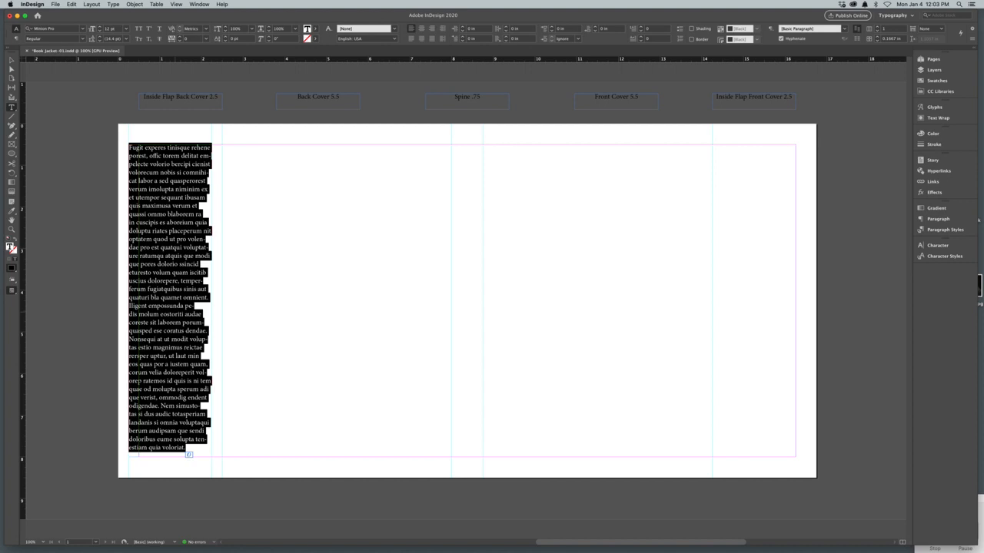
pyautogui.click(104, 28)
pyautogui.write('9')
pyautogui.press('Tab')
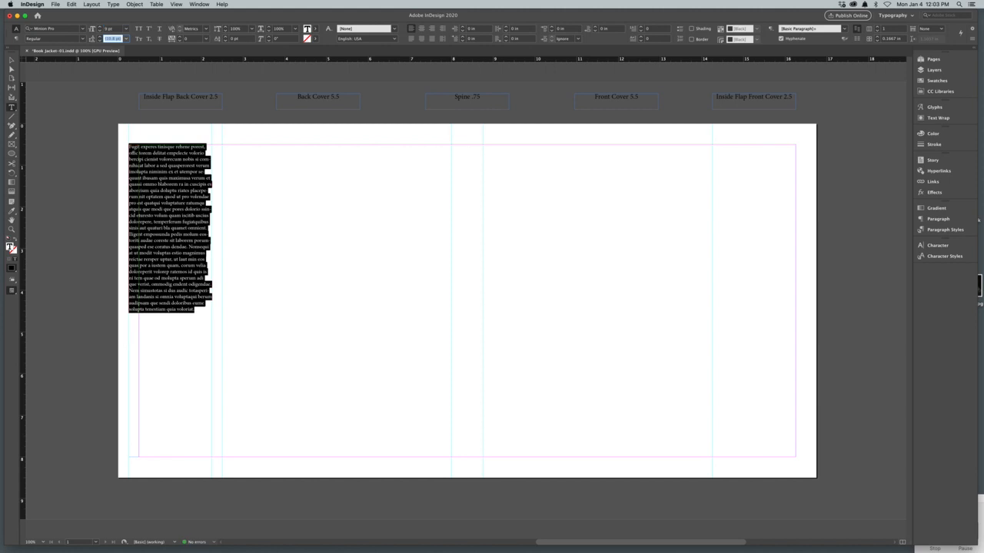
pyautogui.write('6')
pyautogui.press('Return')
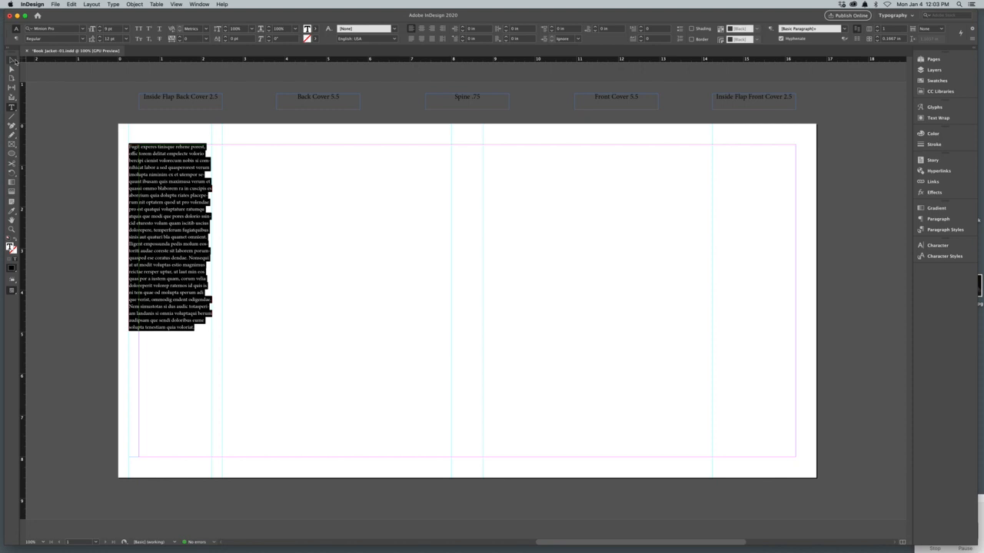
# Step: Lower the upper edge of the flap text frame so the placeholder text fills only the flap's lower part down to the bottom margin
pyautogui.click(11, 60)
pyautogui.moveTo(172, 146); pyautogui.dragTo(171, 273)
pyautogui.click(171, 248)
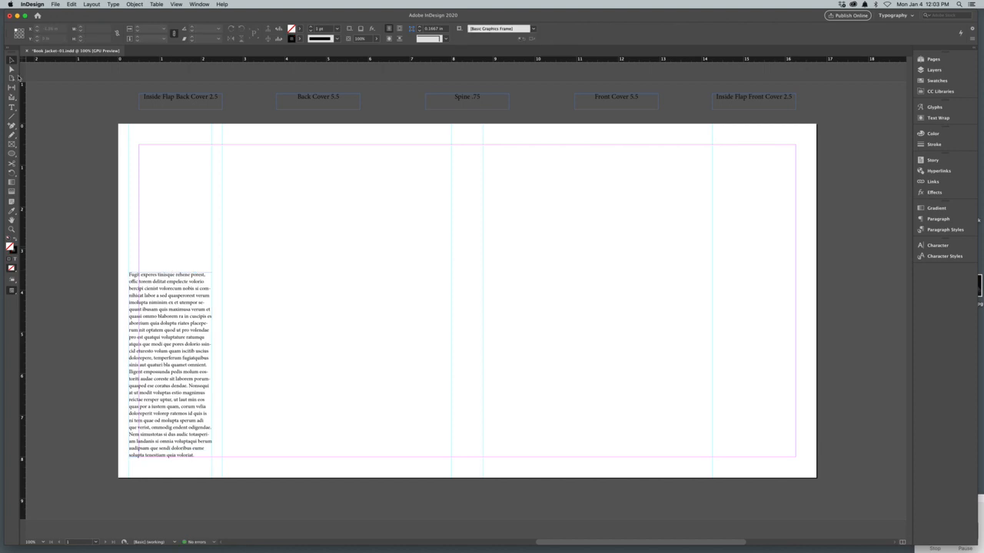
# Step: Create a text frame about 1.99 × 0.38 in at the top margin of the back cover flap, reading "About the Author"
pyautogui.click(11, 107)
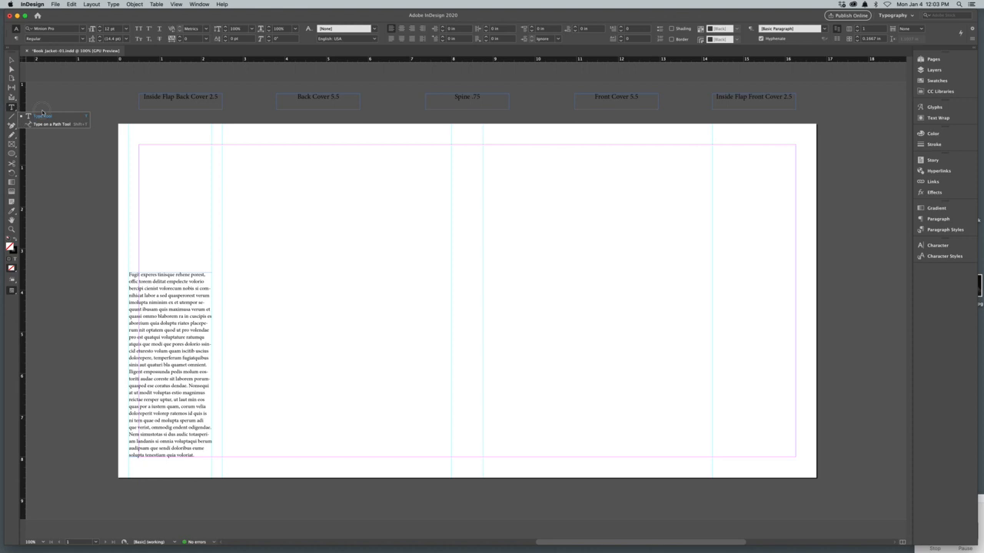
pyautogui.moveTo(138, 149); pyautogui.dragTo(211, 161)
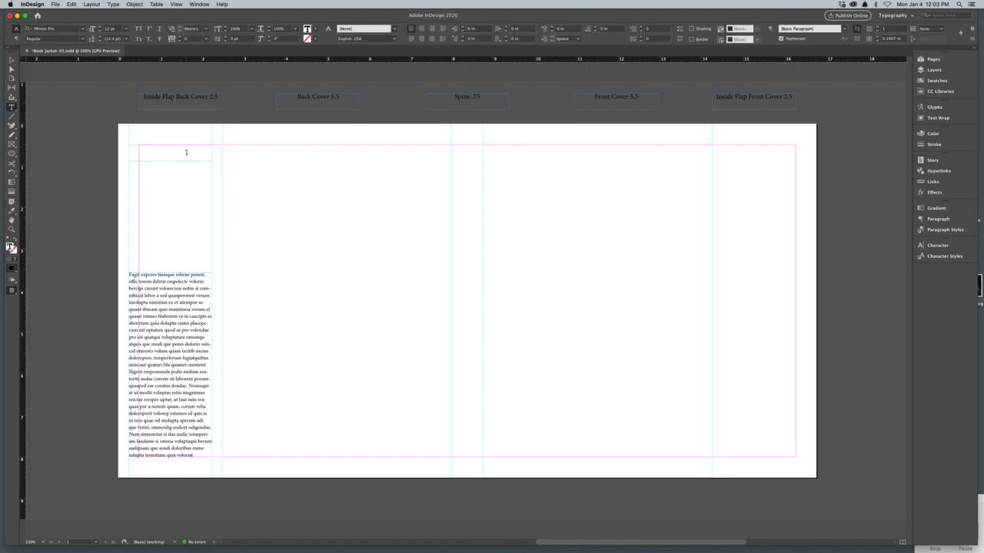
pyautogui.write('About the Author')
# Step: Make the "About the Author" heading Bold and increase its size to 16 pt
pyautogui.moveTo(183, 150); pyautogui.dragTo(128, 149)
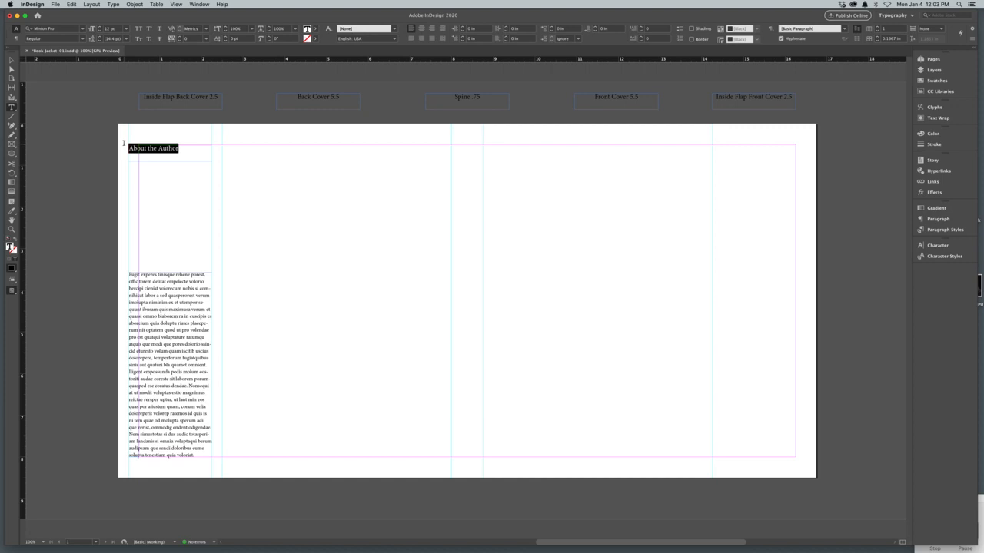
pyautogui.click(83, 39)
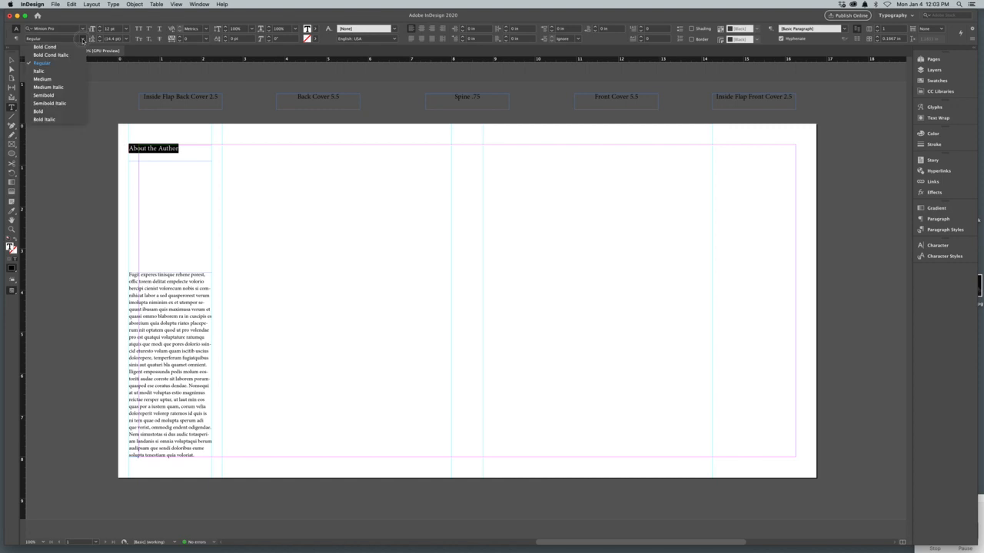
pyautogui.click(52, 112)
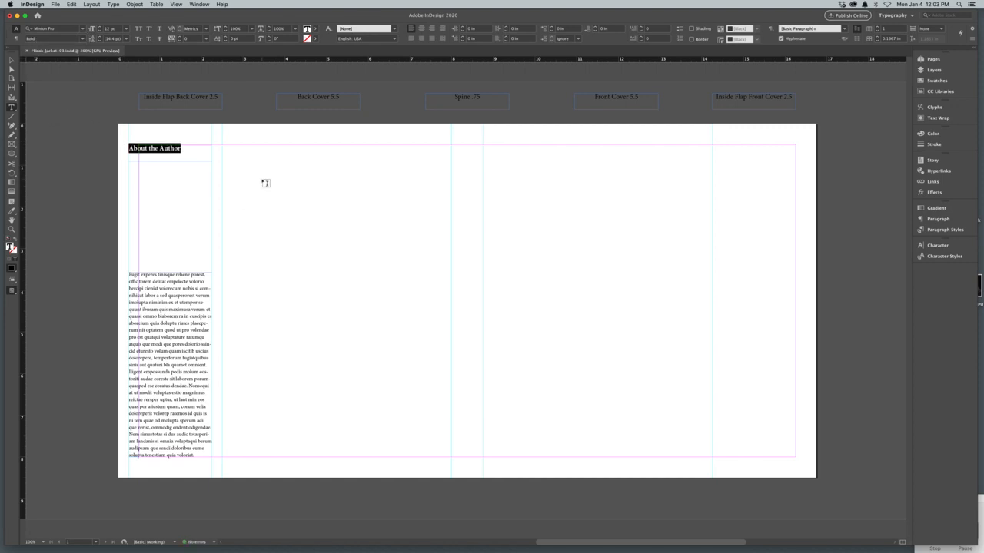
pyautogui.press('super+shift+period')
pyautogui.press('super+shift+period')
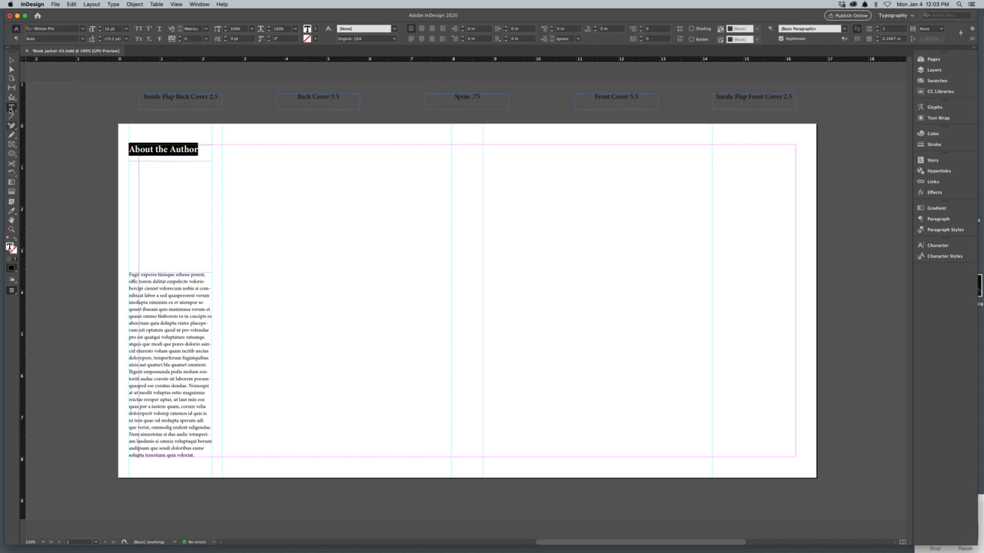
# Step: Duplicate the heading and body text frames together onto the front cover flap at about X 14.51 in, aligned with the top margin
pyautogui.click(10, 60)
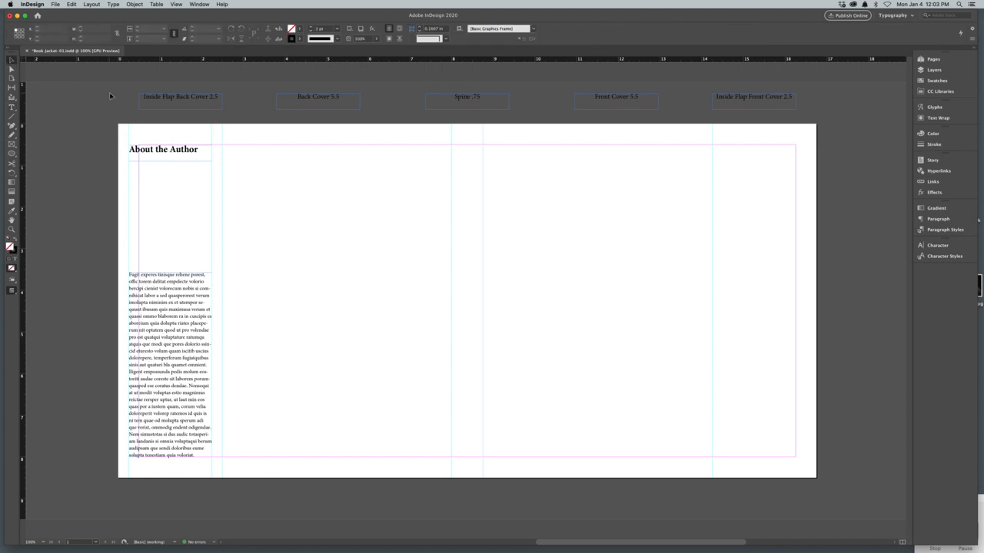
pyautogui.click(169, 159)
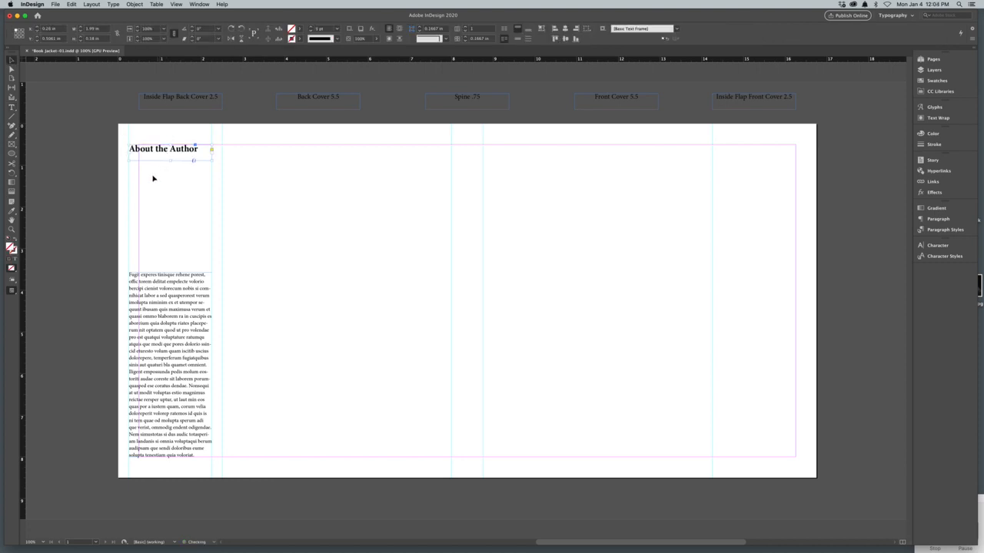
pyautogui.click(156, 136)
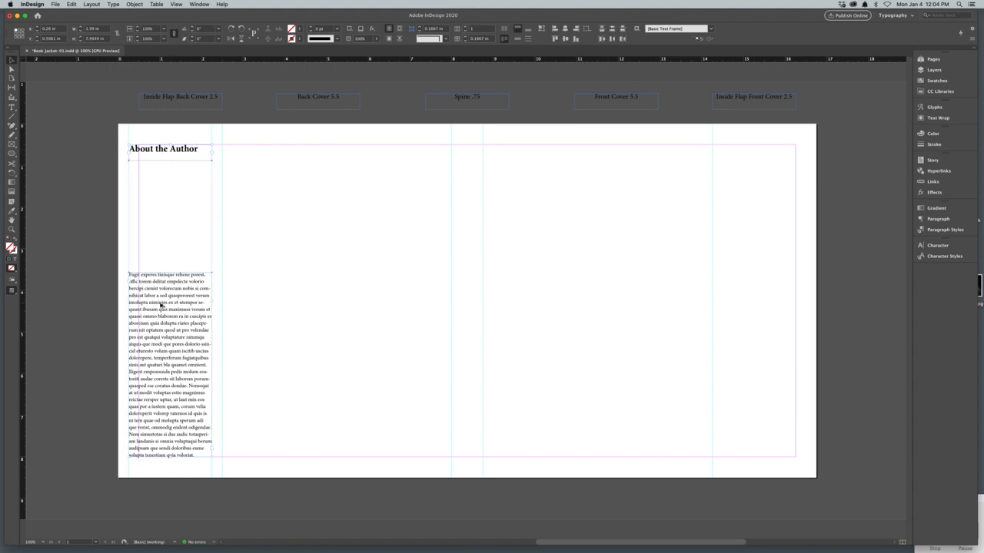
pyautogui.moveTo(162, 307); pyautogui.dragTo(755, 306)
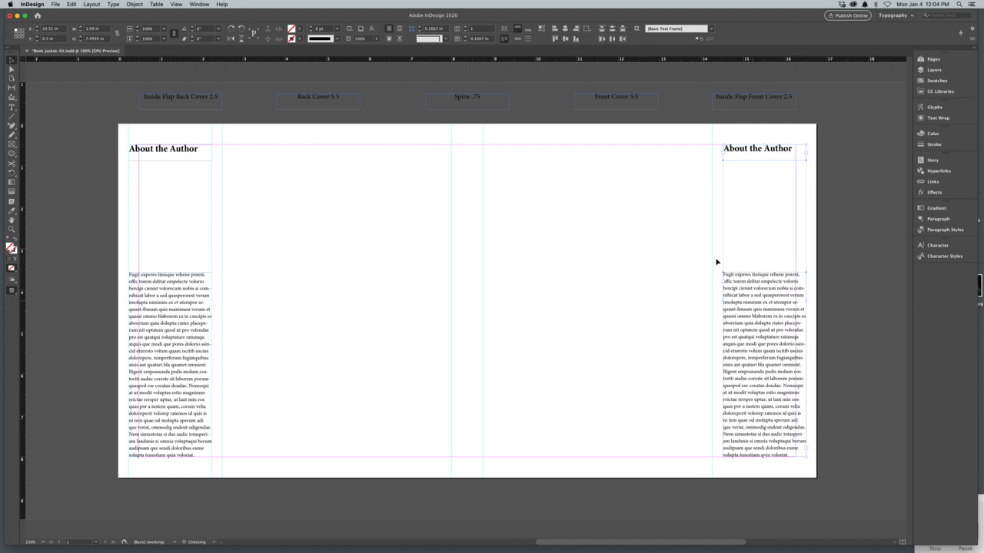
# Step: Place vertical ruler guides along both outer edges of the copied text frames on the front cover flap
pyautogui.moveTo(23, 328); pyautogui.dragTo(806, 362)
pyautogui.moveTo(23, 323); pyautogui.dragTo(720, 338)
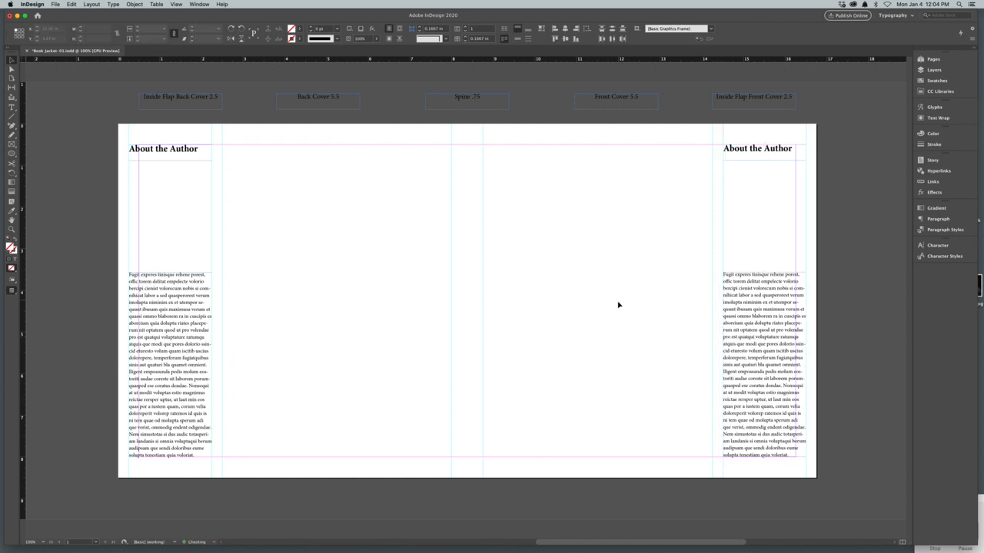
pyautogui.click(617, 305)
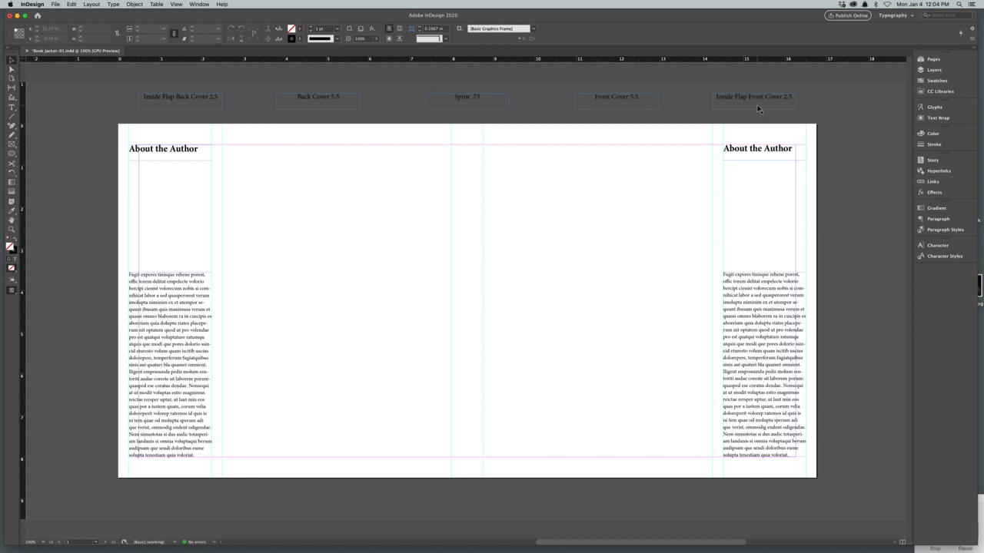
# Step: Change the heading on the front cover flap to "About the Book"
pyautogui.doubleClick(769, 152)
pyautogui.moveTo(791, 149); pyautogui.dragTo(766, 149)
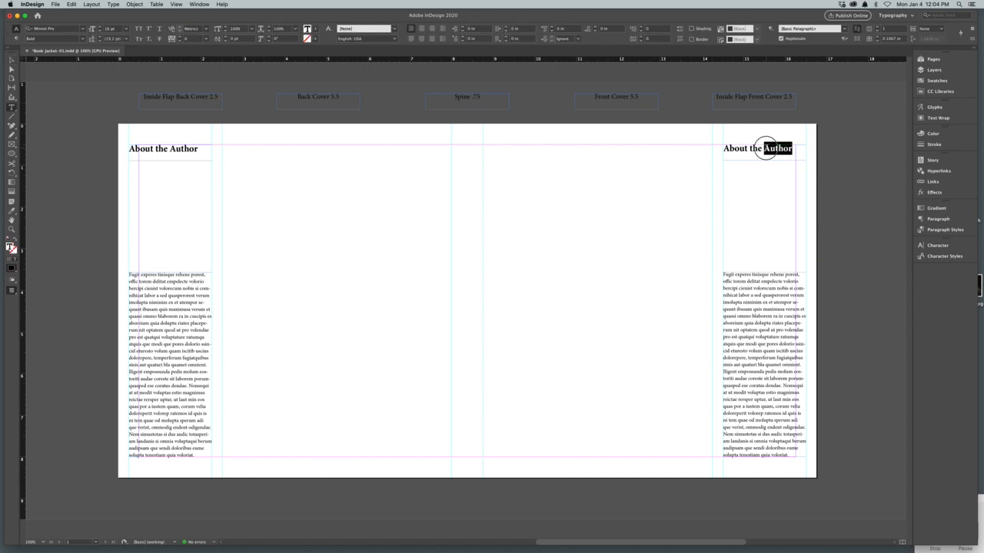
pyautogui.write('Book')
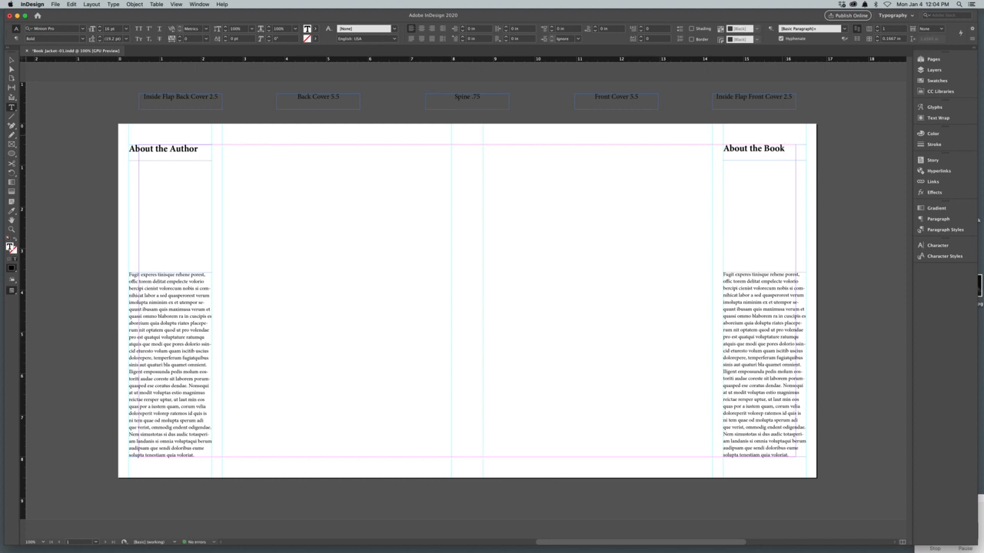
# Step: Check the jacket layout in Overprint Preview with the guides briefly hidden, and show the guides again
pyautogui.press('super+alt+shift+y')
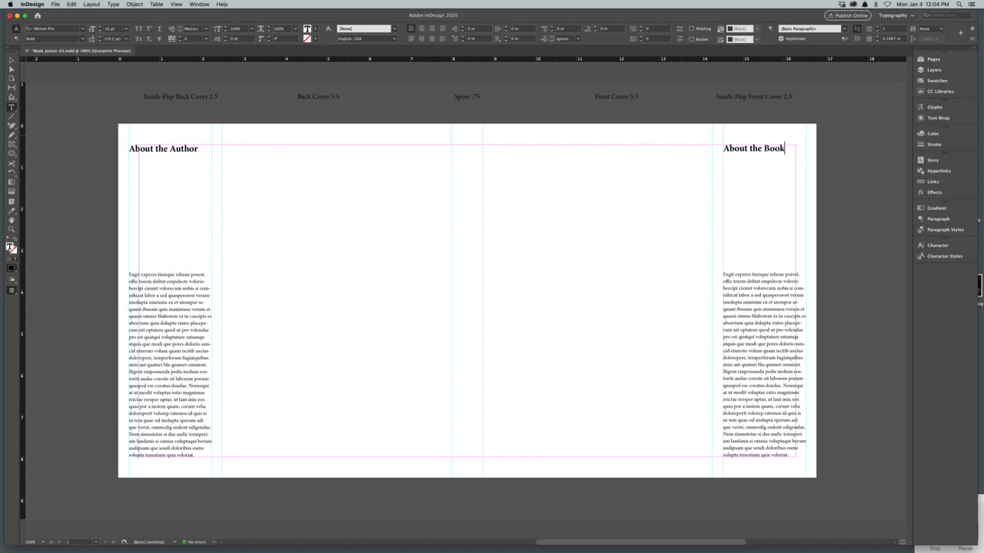
pyautogui.press('super+semicolon')
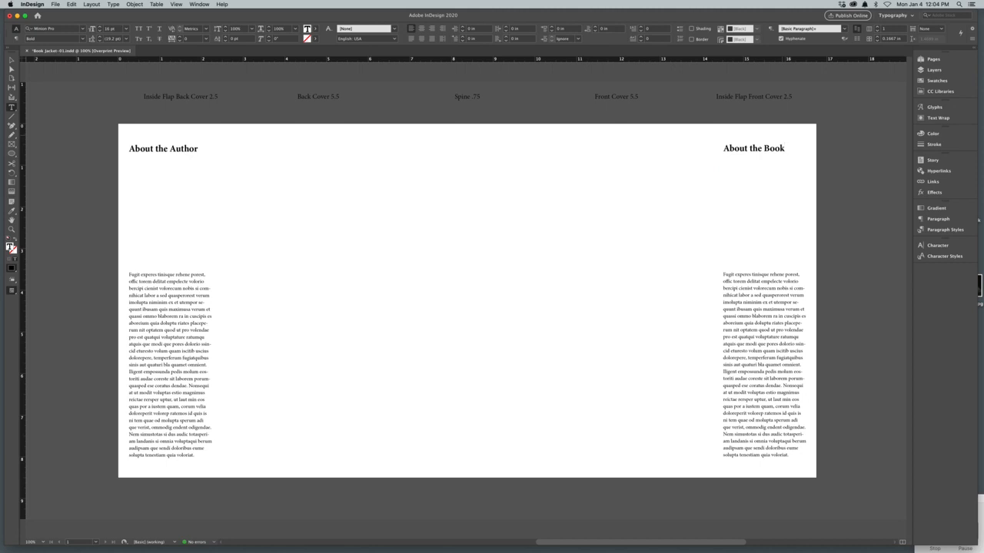
pyautogui.press('super+semicolon')
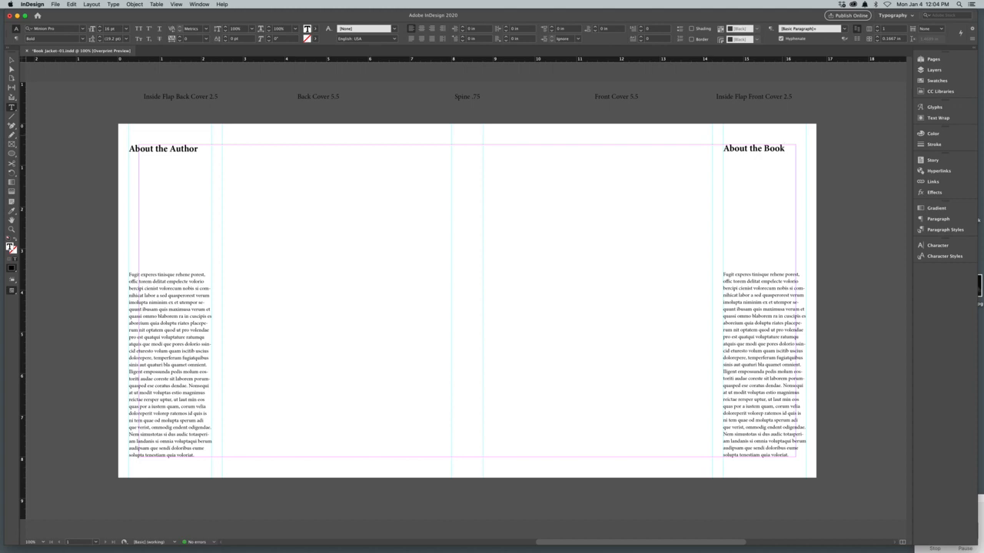
pyautogui.press('super+alt+shift+y')
pyautogui.press('super+alt+shift+y')
pyautogui.press('Escape')
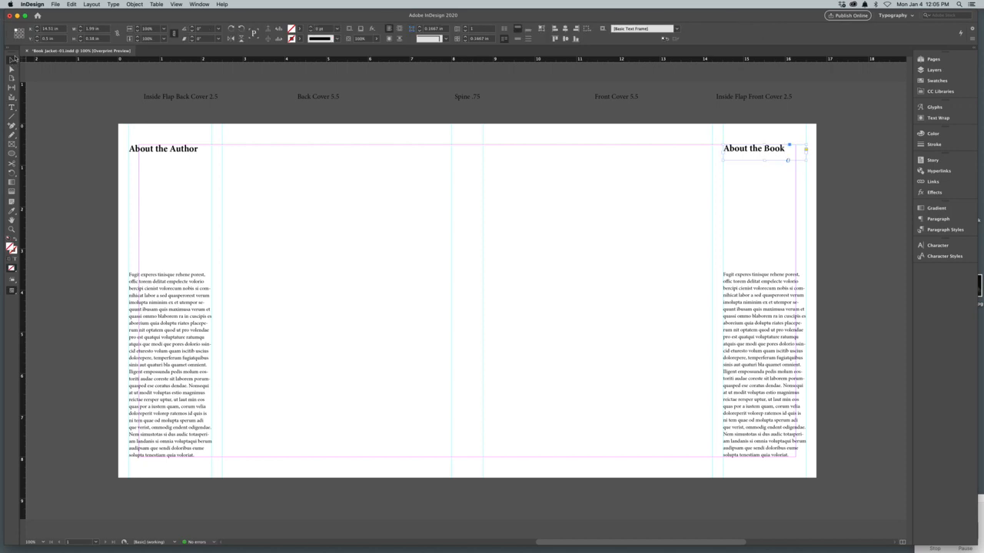
# Step: Place a copy of the "About the Author" heading on the spine, rotated 90° clockwise, with its frame spanning 7.5 in between the spine guides
pyautogui.moveTo(159, 155); pyautogui.dragTo(433, 242)
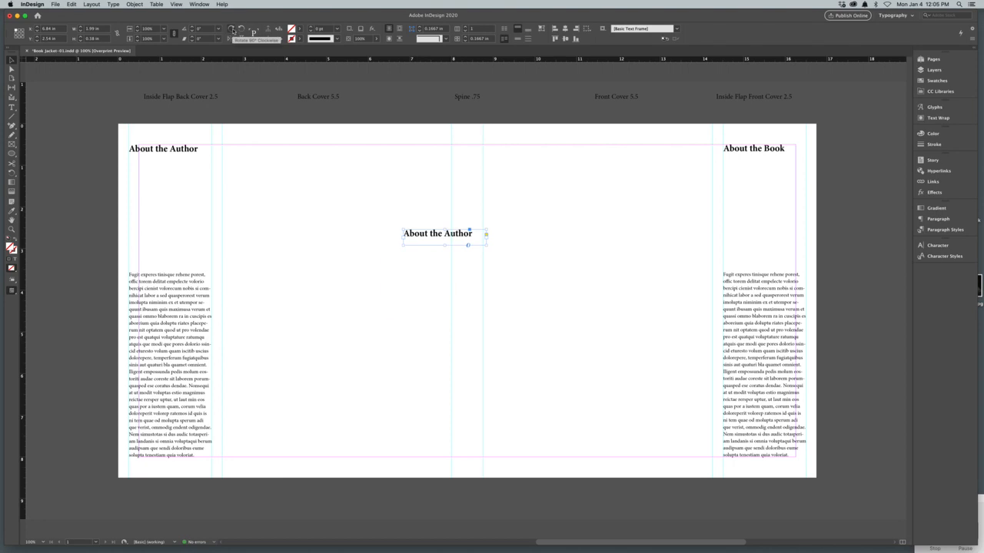
pyautogui.click(232, 29)
pyautogui.moveTo(395, 278); pyautogui.dragTo(454, 189)
pyautogui.moveTo(468, 228); pyautogui.dragTo(468, 458)
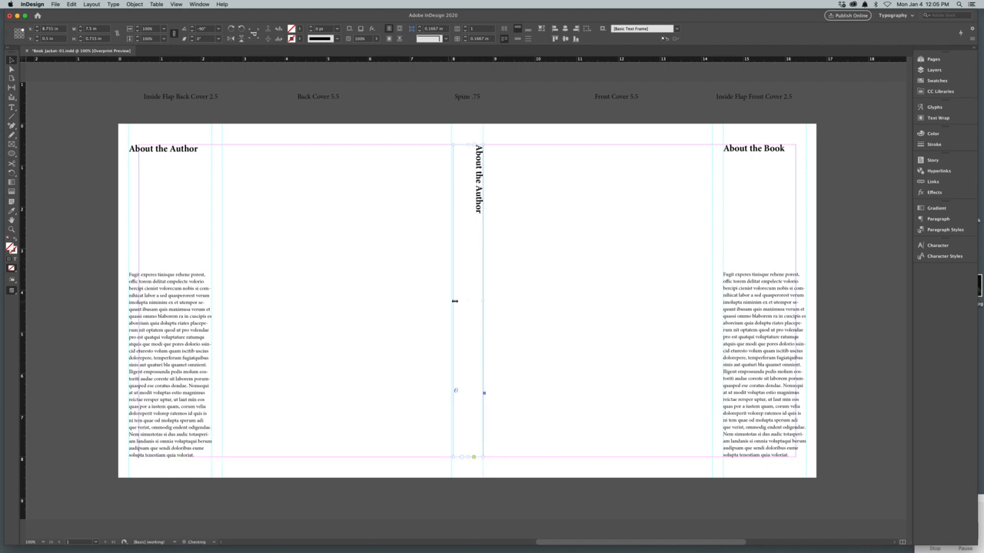
pyautogui.moveTo(455, 303); pyautogui.dragTo(451, 303)
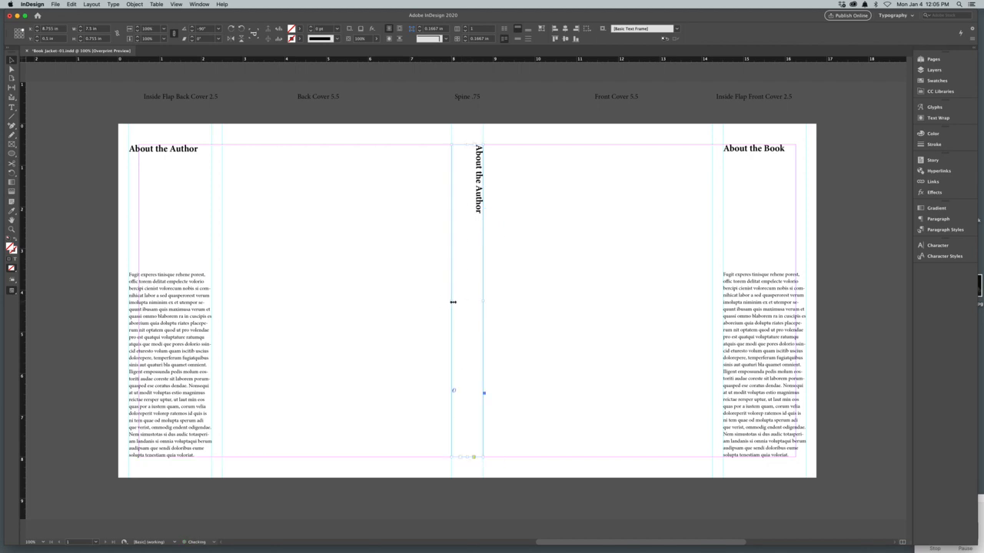
# Step: Replace the rotated spine text with "Name of the Book"
pyautogui.doubleClick(479, 214)
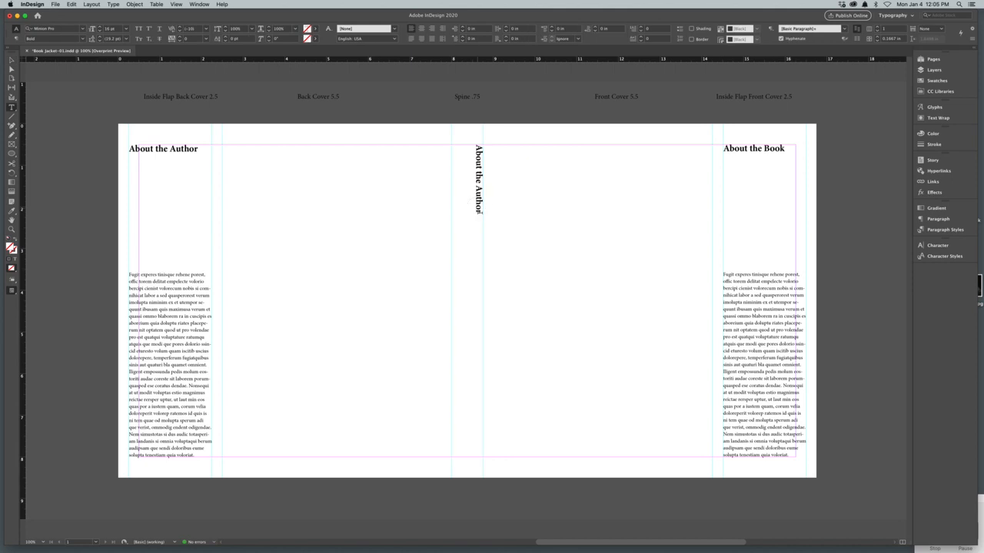
pyautogui.moveTo(479, 214); pyautogui.dragTo(480, 148)
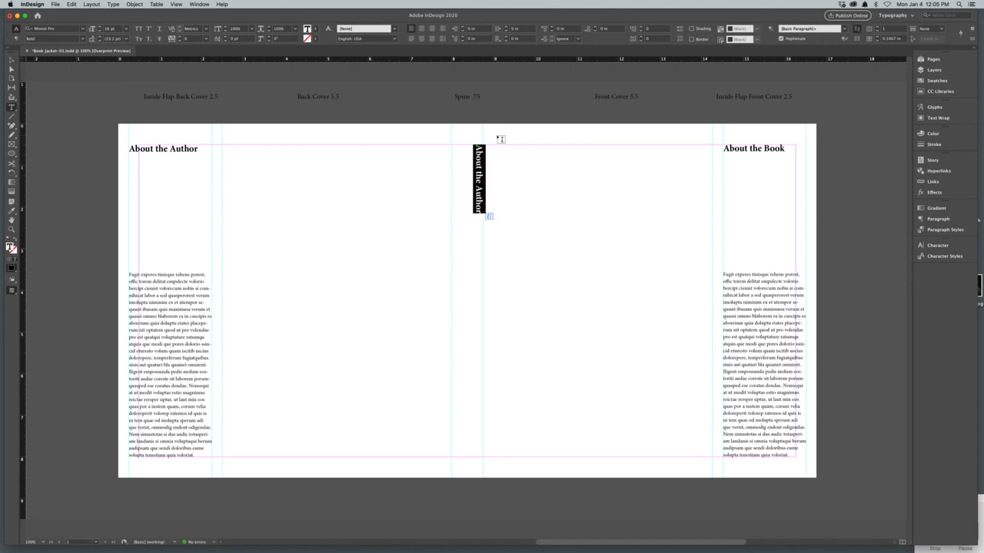
pyautogui.write('Name of t')
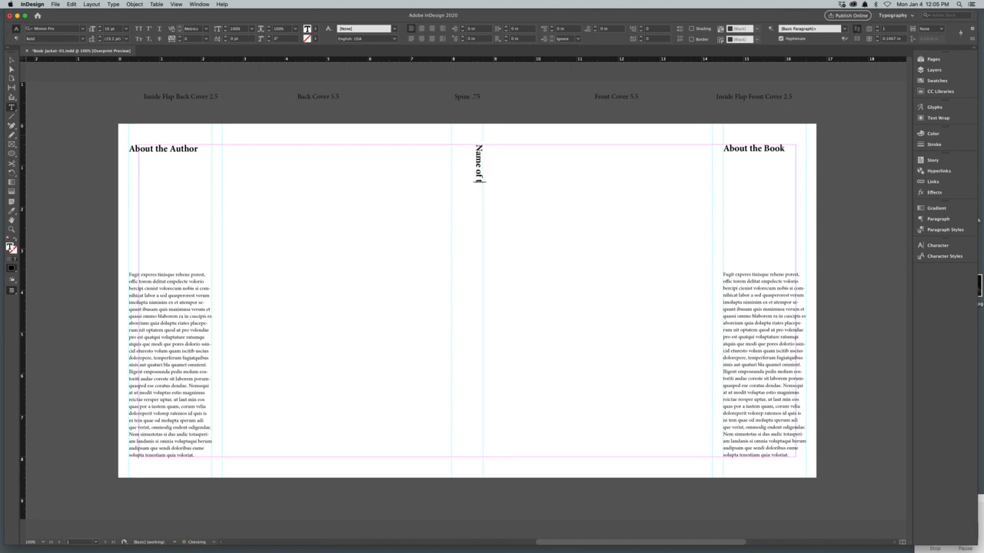
pyautogui.write('he Book')
# Step: Apply All Caps to the book title on the spine
pyautogui.tripleClick(477, 168)
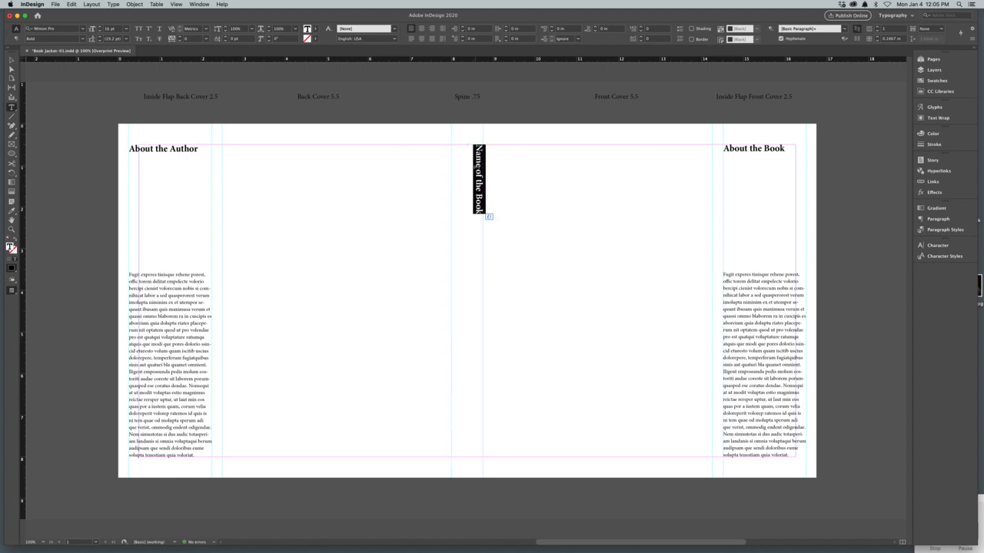
pyautogui.press('Escape')
pyautogui.press('super+shift+k')
pyautogui.press('super+shift+a')
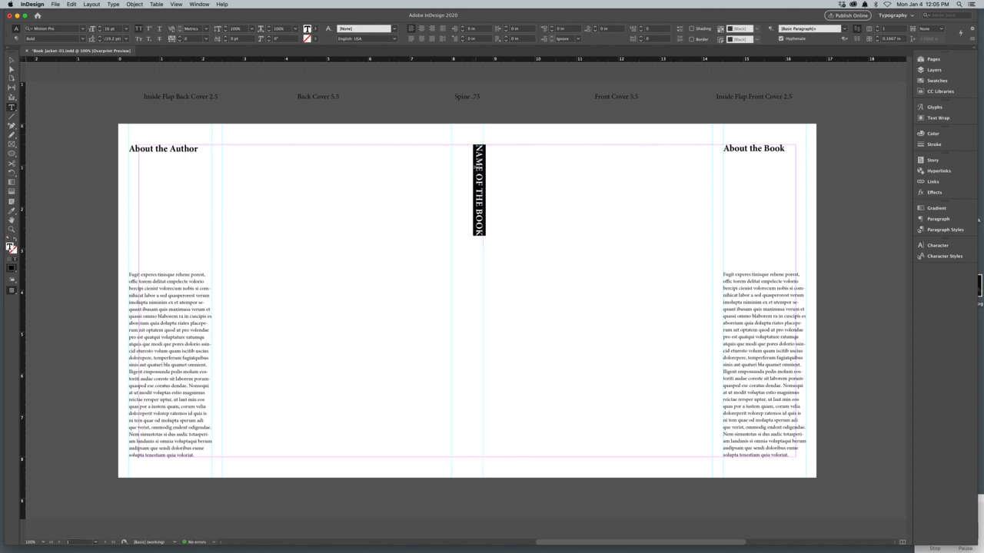
# Step: Set the spine title frame's vertical justification to Center so the text sits midway between the spine guides
pyautogui.click(477, 168)
pyautogui.press('super+b')
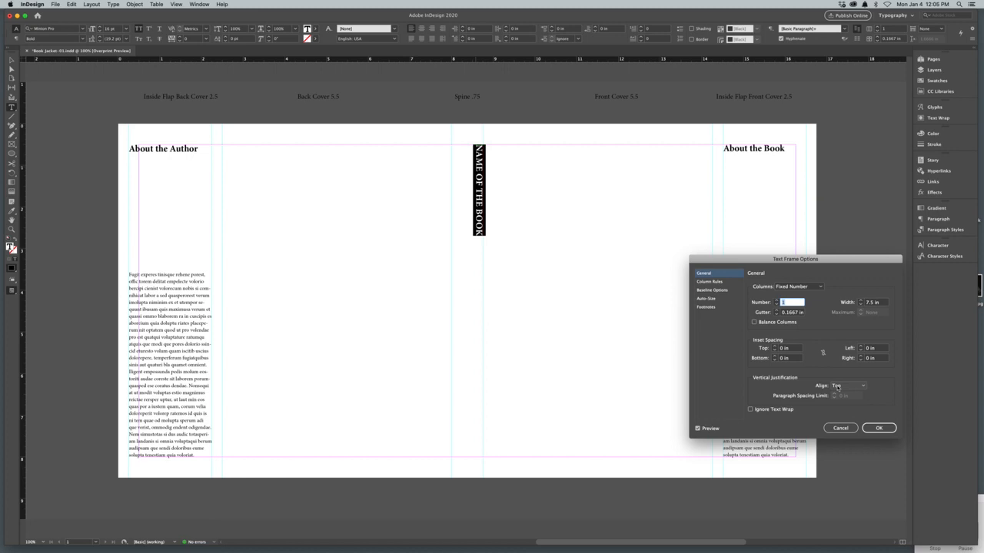
pyautogui.click(837, 386)
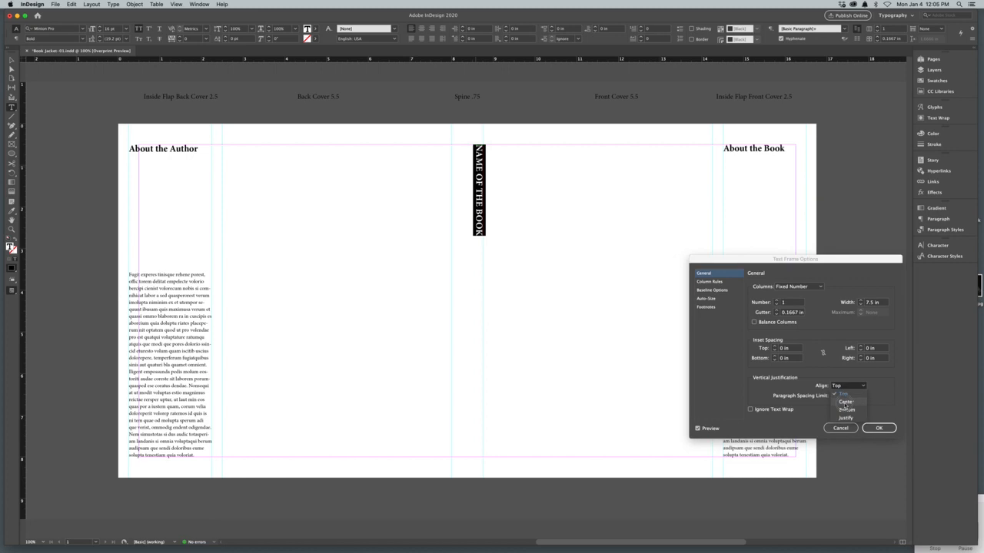
pyautogui.click(846, 403)
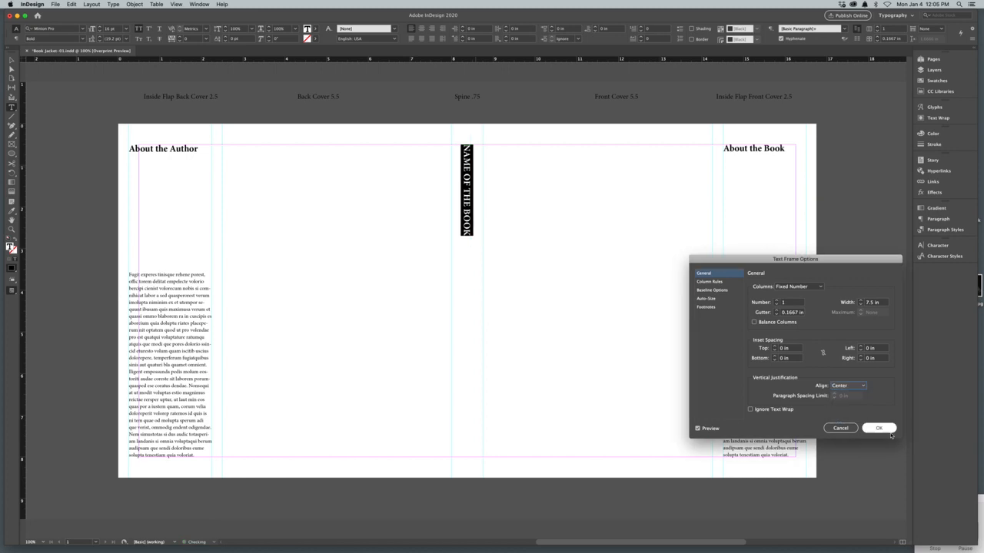
pyautogui.click(879, 428)
# Step: Add "AUTHOR WRITER" after the book title on the spine
pyautogui.click(470, 294)
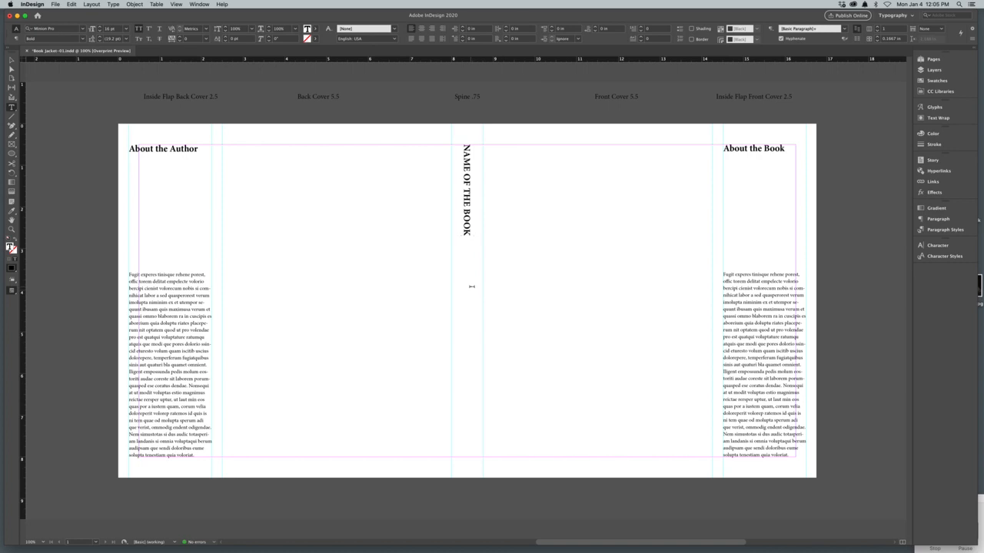
pyautogui.write('AUTHOR WRITER')
# Step: Create a text frame filling the front cover between its guides and margins, containing "FOR WHOM THE BELL TOLLS"
pyautogui.click(12, 109)
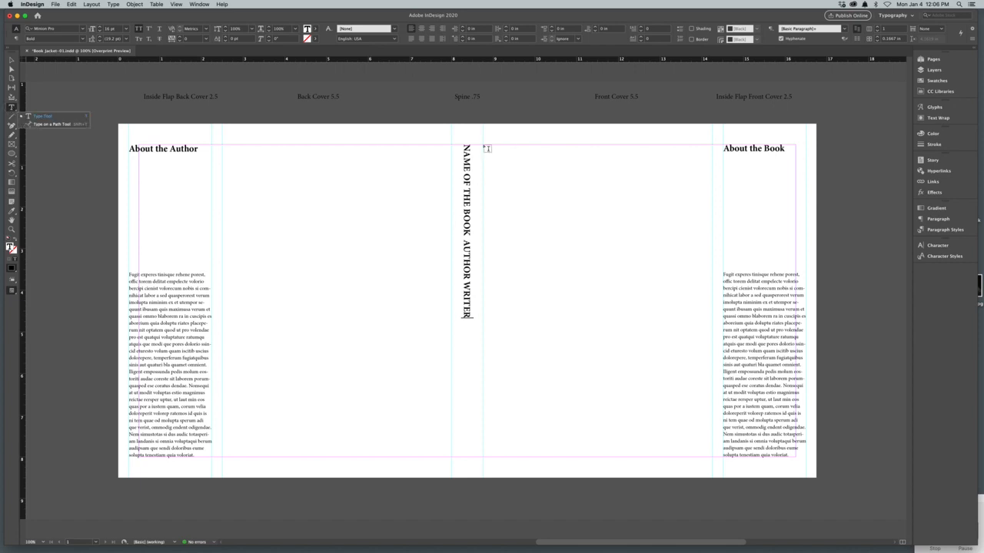
pyautogui.moveTo(484, 146); pyautogui.dragTo(711, 453)
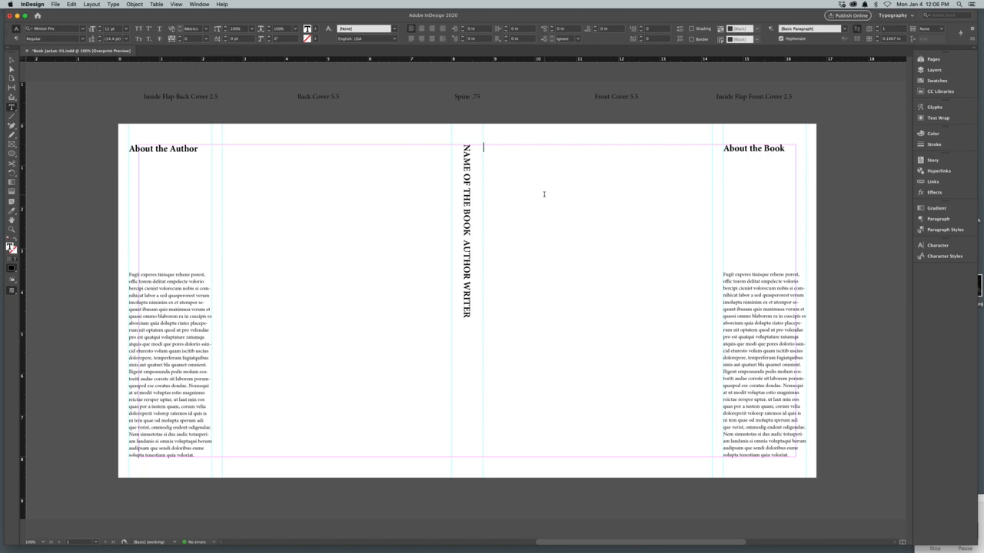
pyautogui.write('FOR WHOM THE BELL TOLLS')
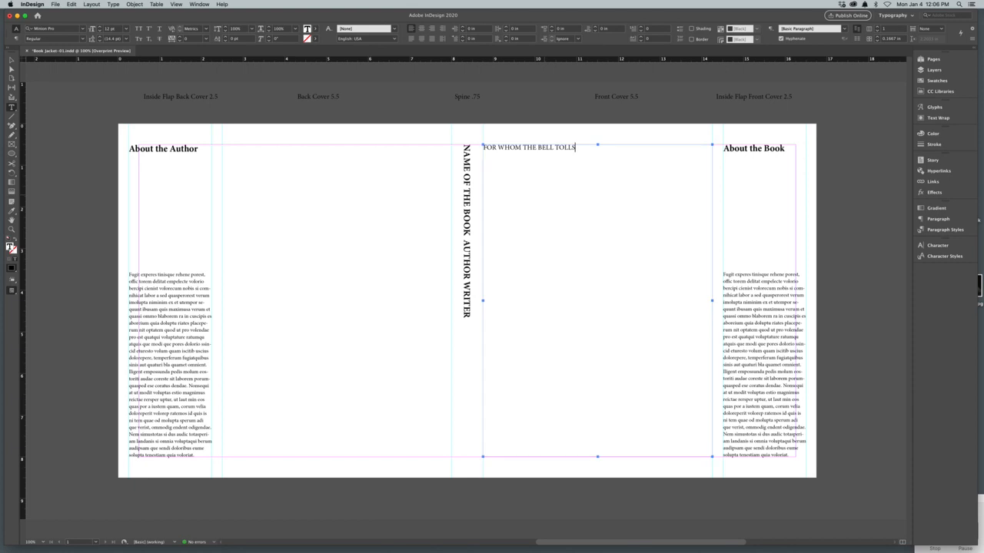
# Step: Enlarge the front cover title to 70 pt and centre-align it
pyautogui.press('super+a')
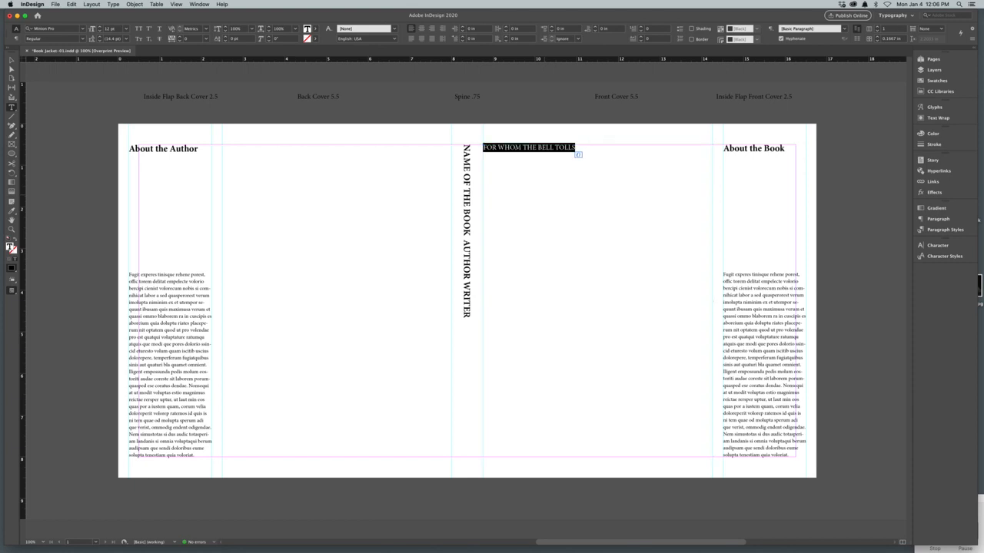
pyautogui.press('super+shift+period')
pyautogui.press('super+shift+period')
pyautogui.press('super+shift+period')
pyautogui.press('super+shift+period')
pyautogui.press('super+shift+period')
pyautogui.press('super+shift+period')
pyautogui.press('super+shift+period')
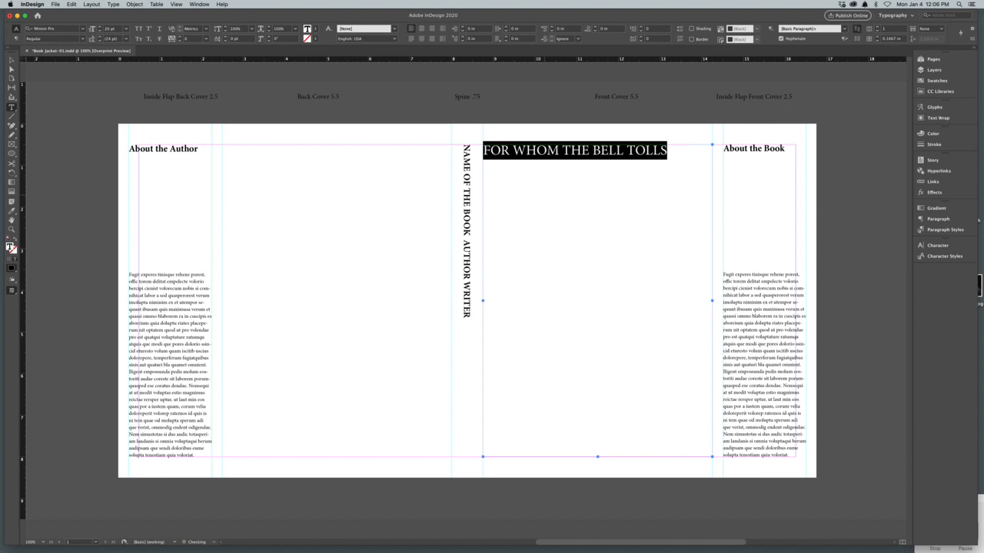
pyautogui.press('super+shift+period')
pyautogui.press('super+shift+period')
pyautogui.press('super+shift+period')
pyautogui.press('super+shift+period')
pyautogui.press('super+shift+period')
pyautogui.press('super+shift+period')
pyautogui.press('super+shift+period')
pyautogui.press('super+shift+period')
pyautogui.press('super+shift+period')
pyautogui.press('super+shift+period')
pyautogui.press('super+shift+period')
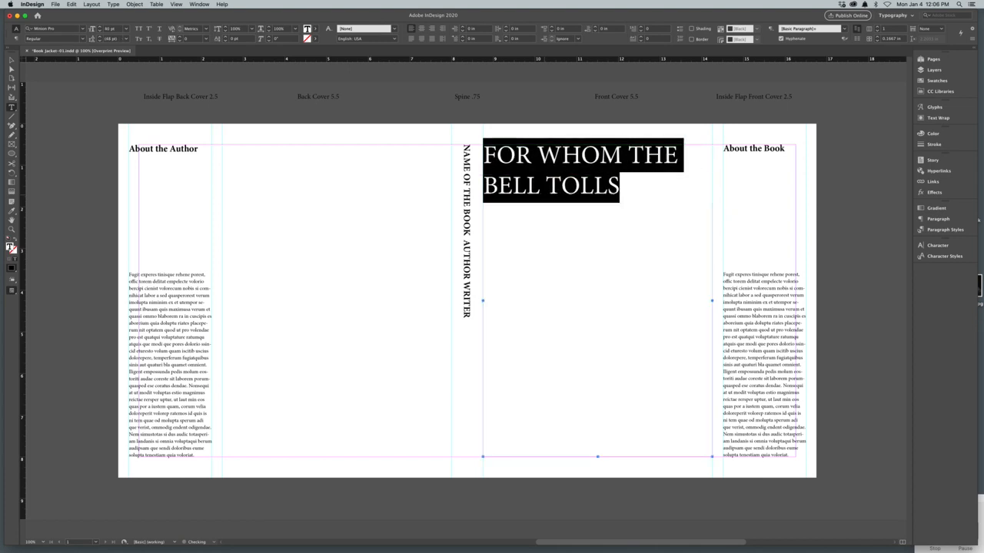
pyautogui.press('super+shift+period')
pyautogui.press('super+shift+period')
pyautogui.press('super+shift+period')
pyautogui.press('super+shift+period')
pyautogui.press('super+shift+period')
pyautogui.press('super+shift+period')
pyautogui.press('super+shift+period')
pyautogui.press('super+shift+period')
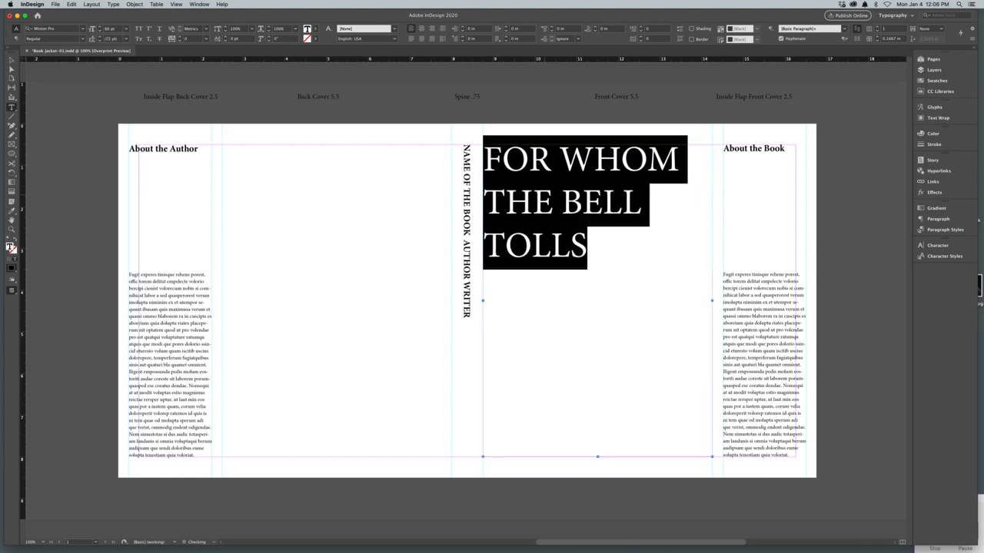
pyautogui.press('super+shift+period')
pyautogui.press('super+shift+period')
pyautogui.press('super+shift+period')
pyautogui.press('super+shift+period')
pyautogui.press('super+shift+period')
pyautogui.press('super+shift+period')
pyautogui.press('super+shift+c')
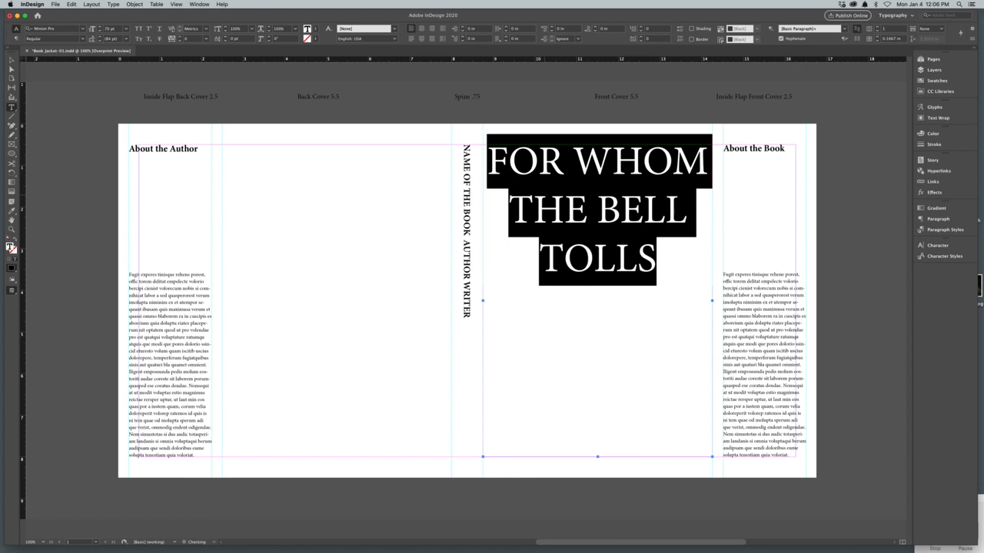
# Step: Break the front cover title into five lines with one word on each line
pyautogui.click(573, 156)
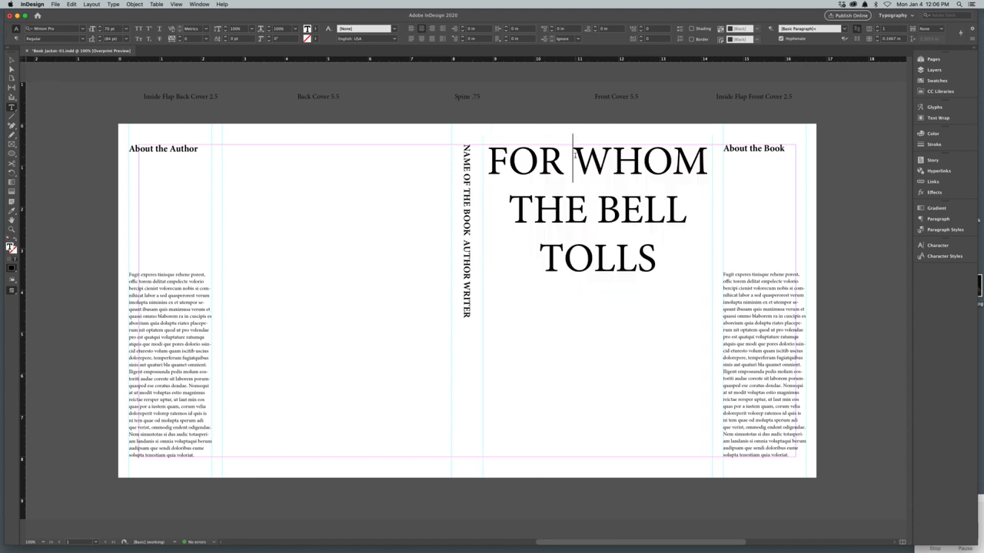
pyautogui.press('Return')
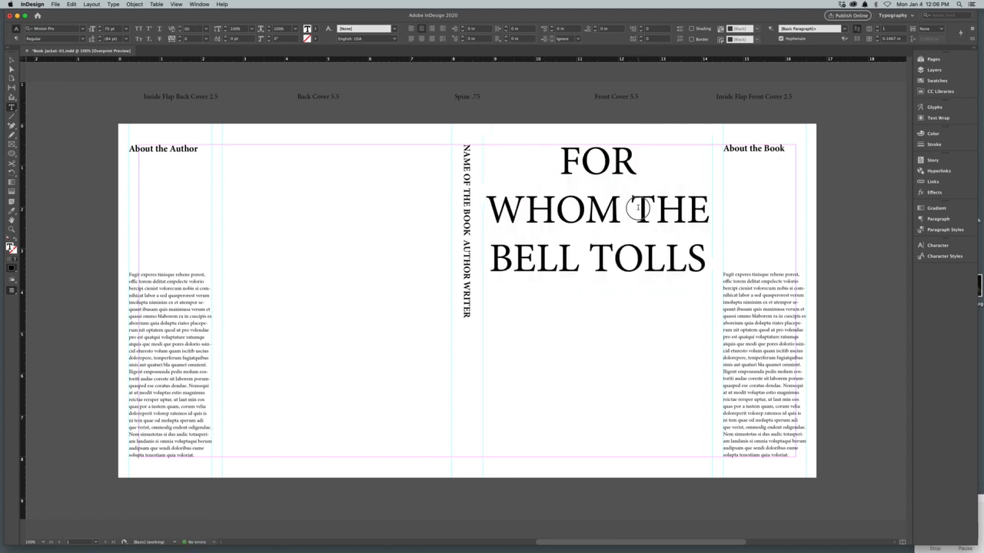
pyautogui.click(630, 209)
pyautogui.press('Return')
pyautogui.click(599, 253)
pyautogui.press('Return')
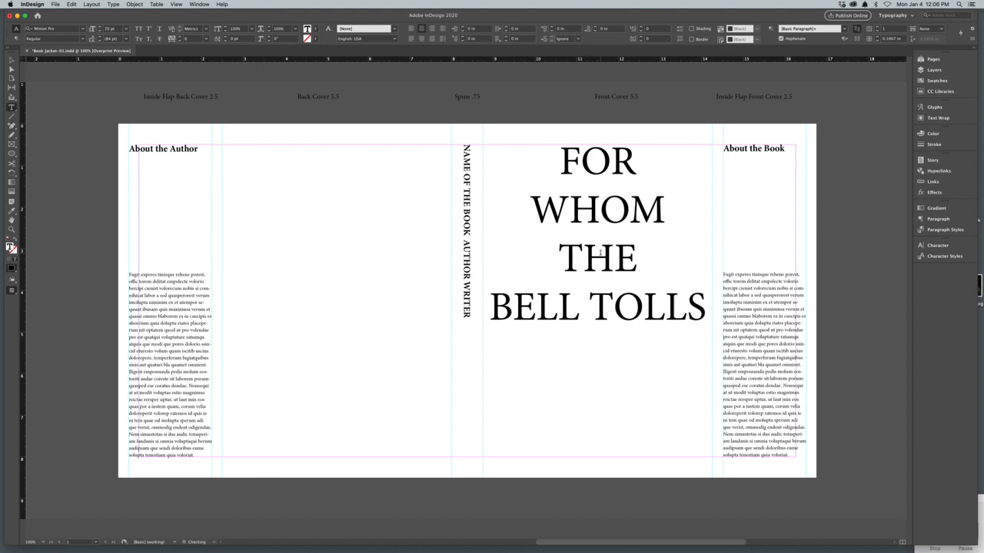
pyautogui.click(583, 334)
pyautogui.press('Return')
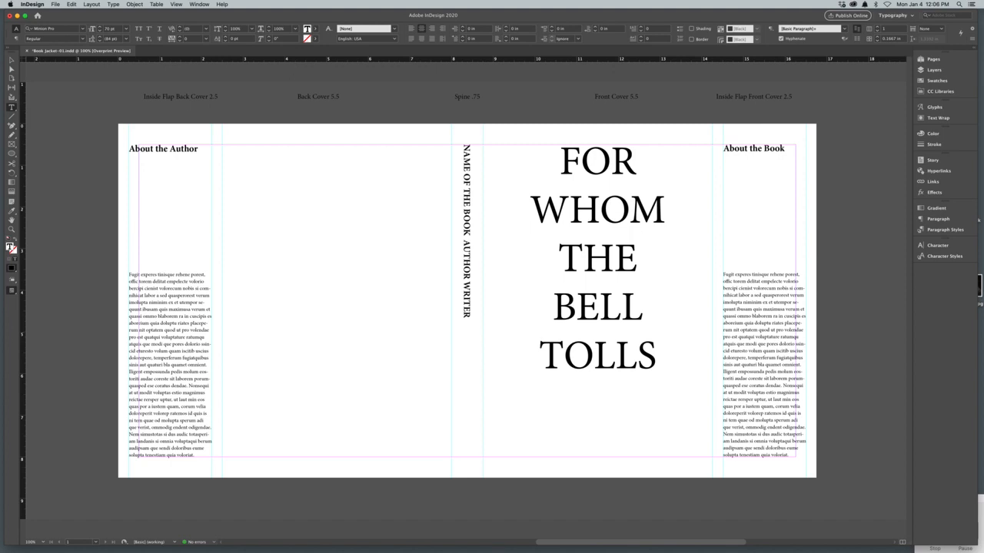
# Step: Add vertical guides inside the front cover edges at about 9.25 in and 13.75 in
pyautogui.moveTo(23, 331); pyautogui.dragTo(504, 341)
pyautogui.click(540, 355)
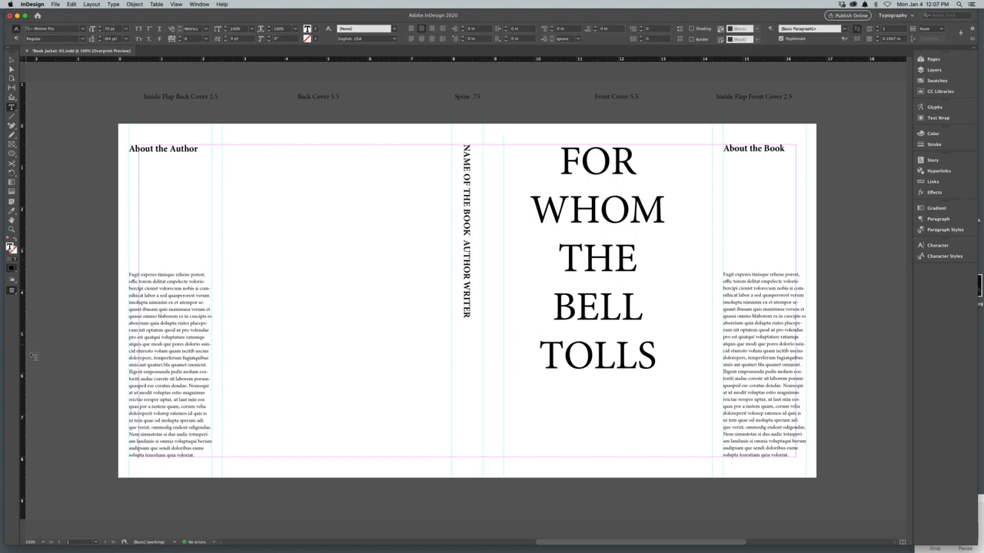
pyautogui.moveTo(24, 357); pyautogui.dragTo(691, 382)
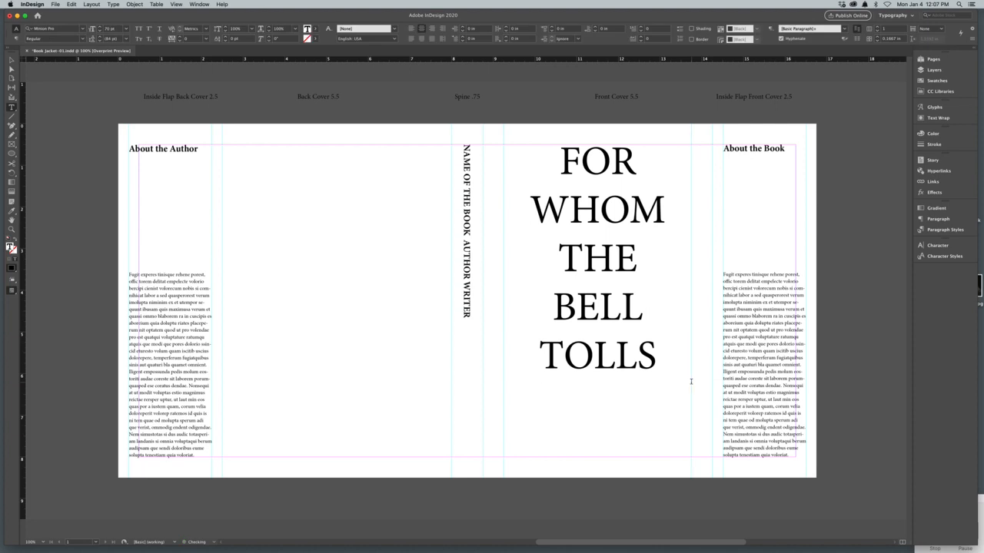
# Step: Tighten the leading of the whole front cover title to 56 pt
pyautogui.doubleClick(633, 354)
pyautogui.press('super+a')
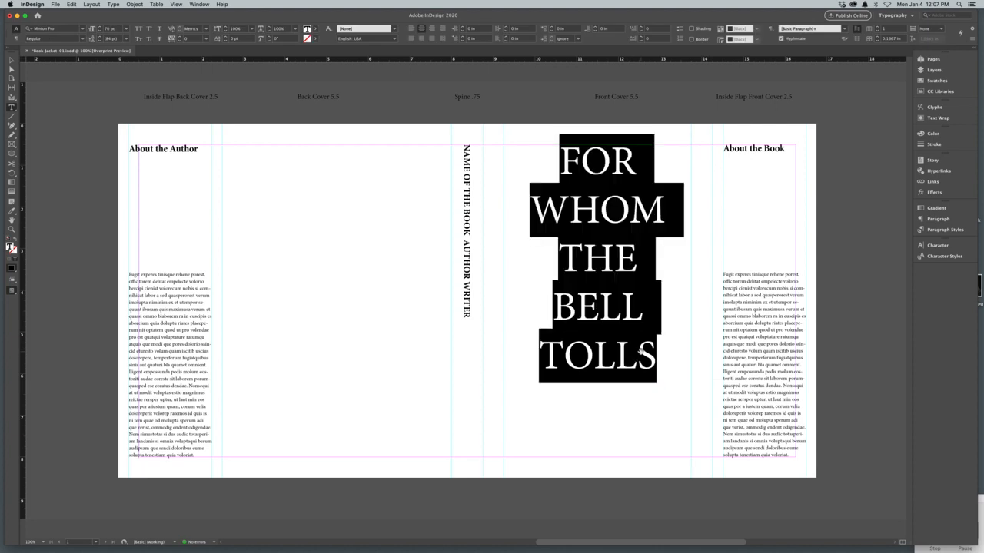
pyautogui.hotkey('alt', 'Up')
pyautogui.hotkey('alt', 'Up')
pyautogui.hotkey('alt', 'Up')
pyautogui.hotkey('alt', 'Up')
pyautogui.hotkey('alt', 'Up')
pyautogui.hotkey('alt', 'Up')
pyautogui.hotkey('alt', 'Up')
pyautogui.hotkey('alt', 'Up')
pyautogui.hotkey('alt', 'Up')
pyautogui.hotkey('alt', 'Up')
pyautogui.hotkey('alt', 'Up')
pyautogui.hotkey('alt', 'Up')
pyautogui.hotkey('alt', 'Up')
pyautogui.hotkey('alt', 'Up')
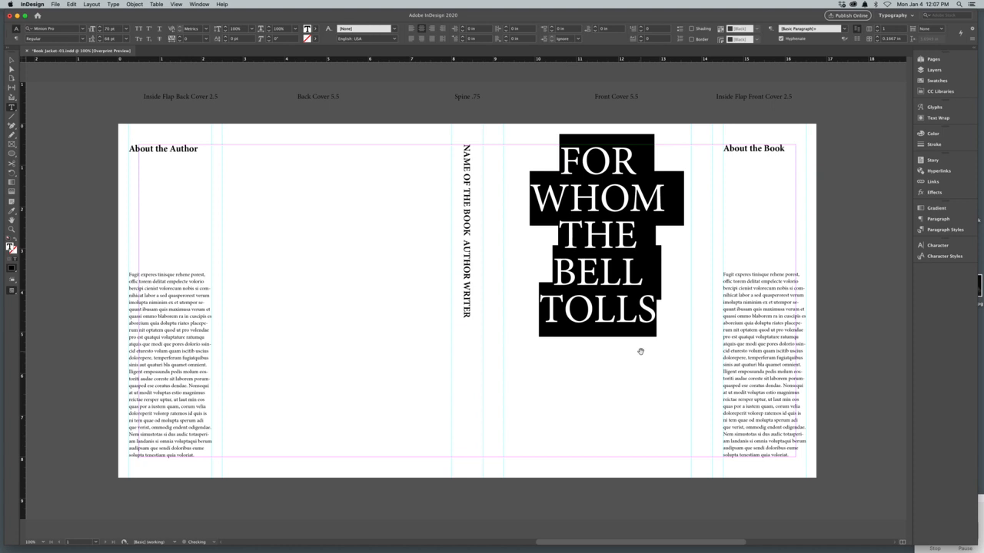
pyautogui.click(640, 352)
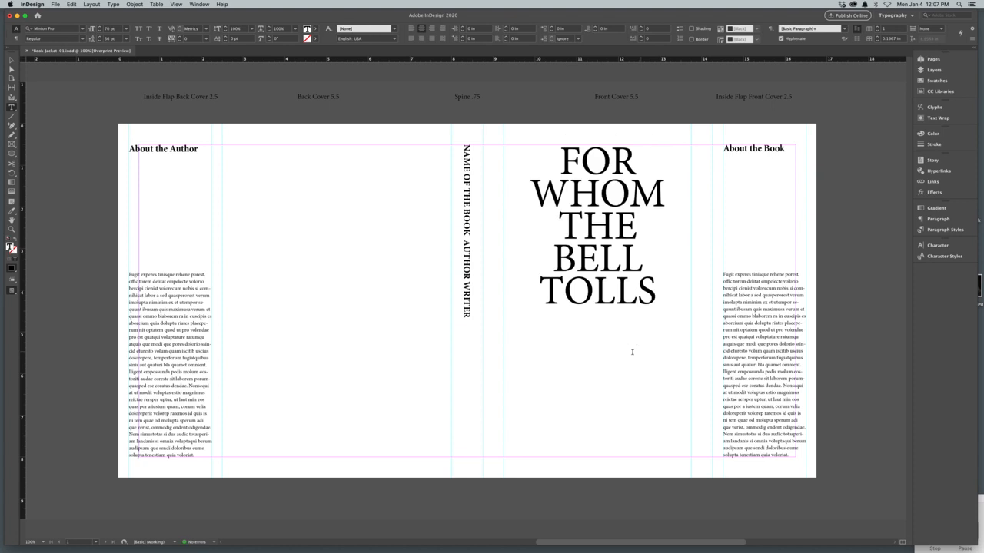
# Step: Shorten the front cover title frame to about 4.02 in high and place a copy of it directly below
pyautogui.press('Escape')
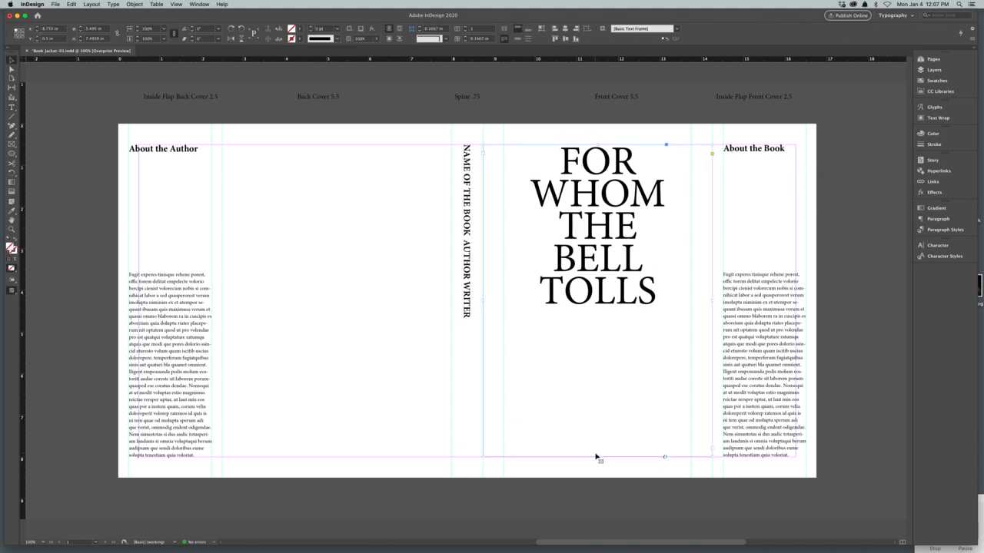
pyautogui.moveTo(597, 456); pyautogui.dragTo(595, 316)
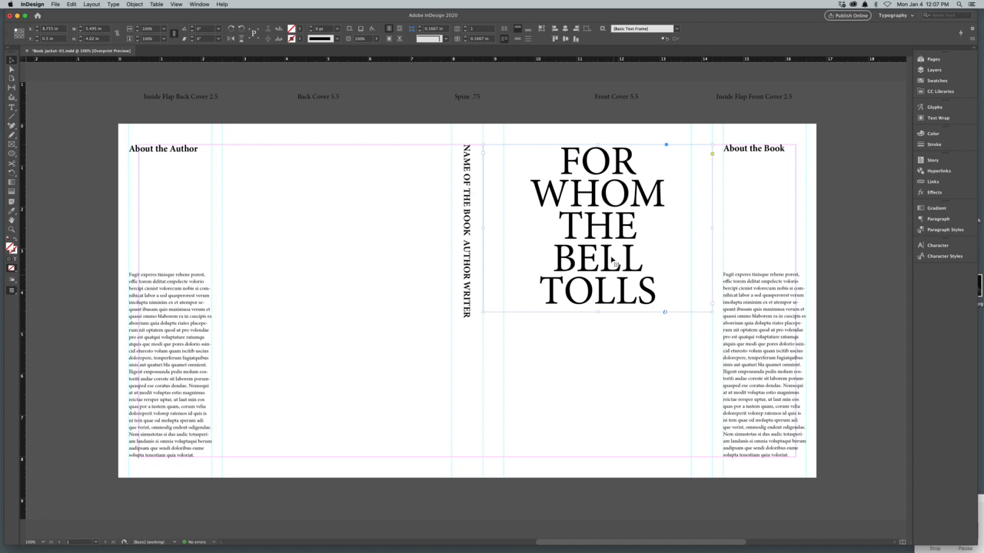
pyautogui.moveTo(610, 254); pyautogui.dragTo(607, 435)
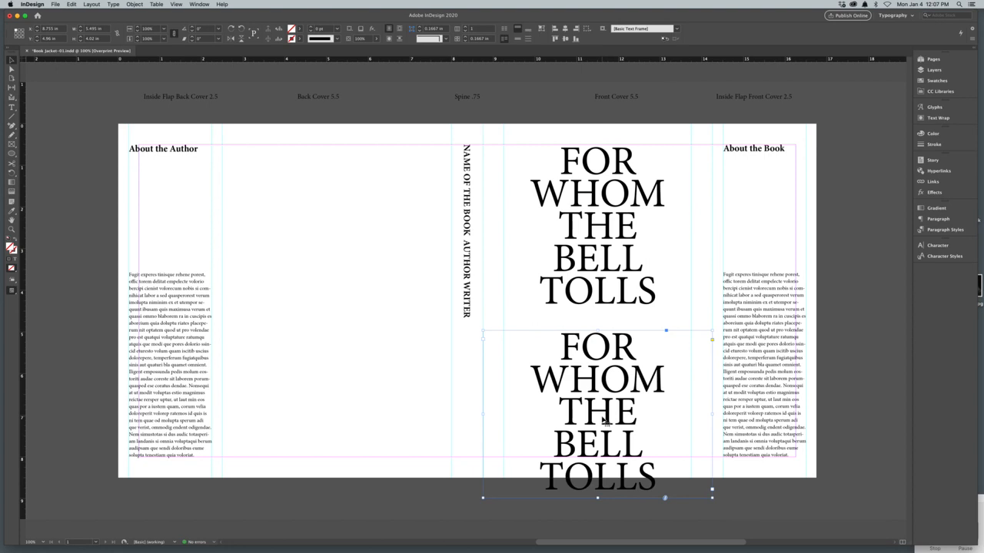
# Step: Replace the copied title text with "ERNEST HEMINGWAY", with each name on its own line
pyautogui.doubleClick(601, 416)
pyautogui.tripleClick(602, 417)
pyautogui.press('super+a')
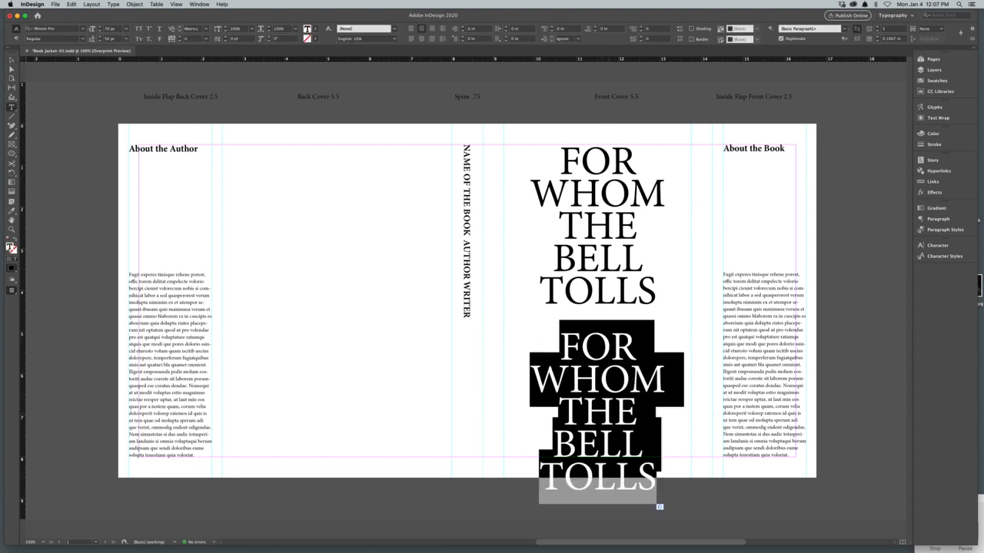
pyautogui.write('ENEST')
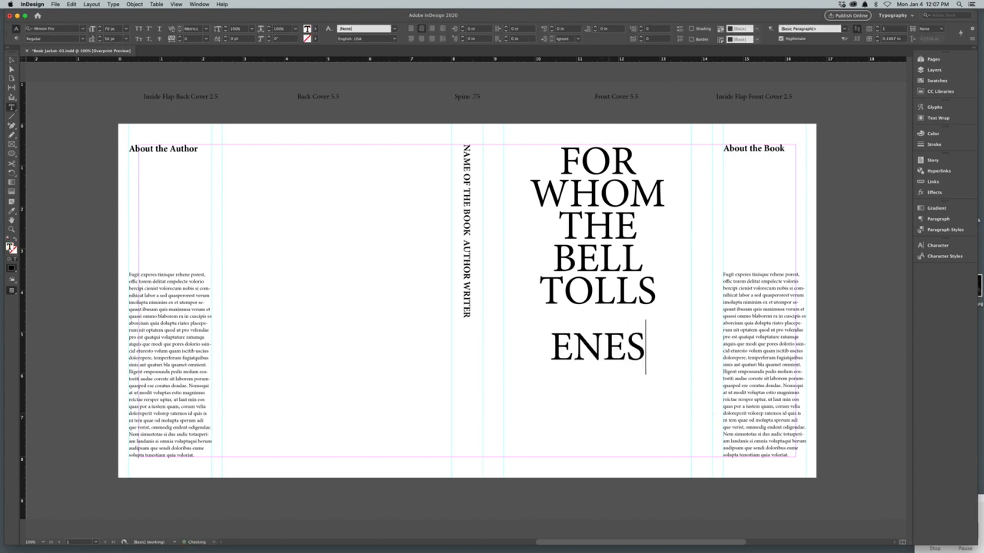
pyautogui.press('BackSpace')
pyautogui.press('BackSpace')
pyautogui.press('BackSpace')
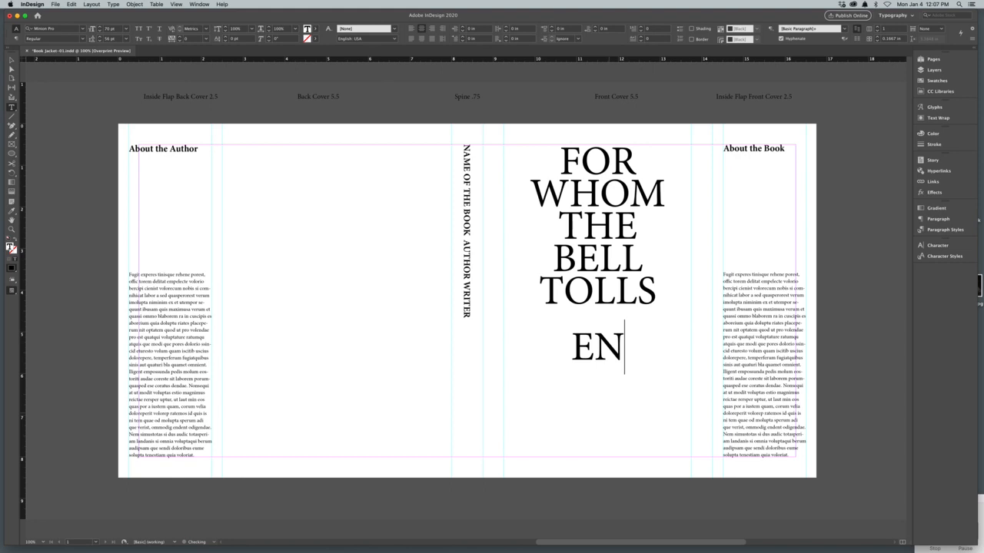
pyautogui.press('BackSpace')
pyautogui.write('RNEST')
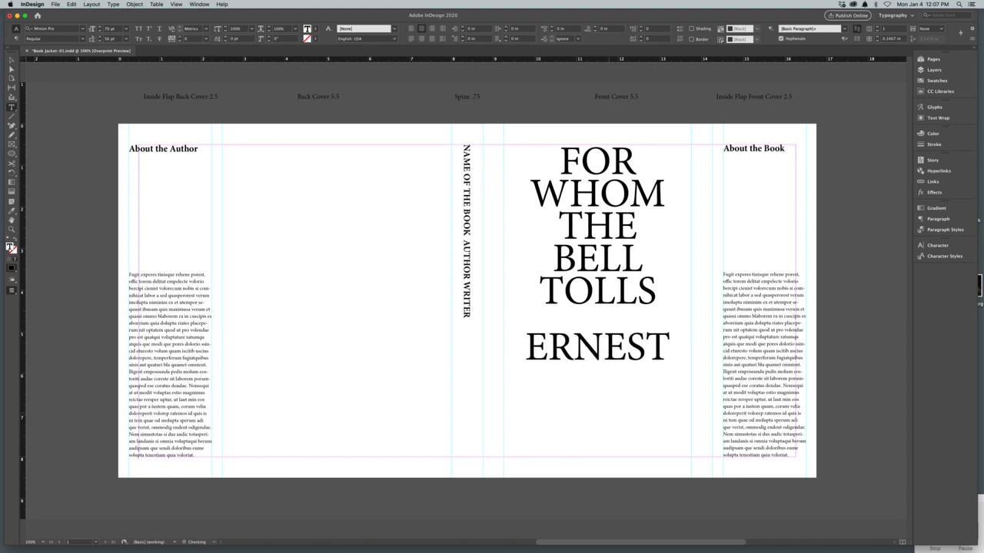
pyautogui.press('Return')
pyautogui.write('HEMINGWAY')
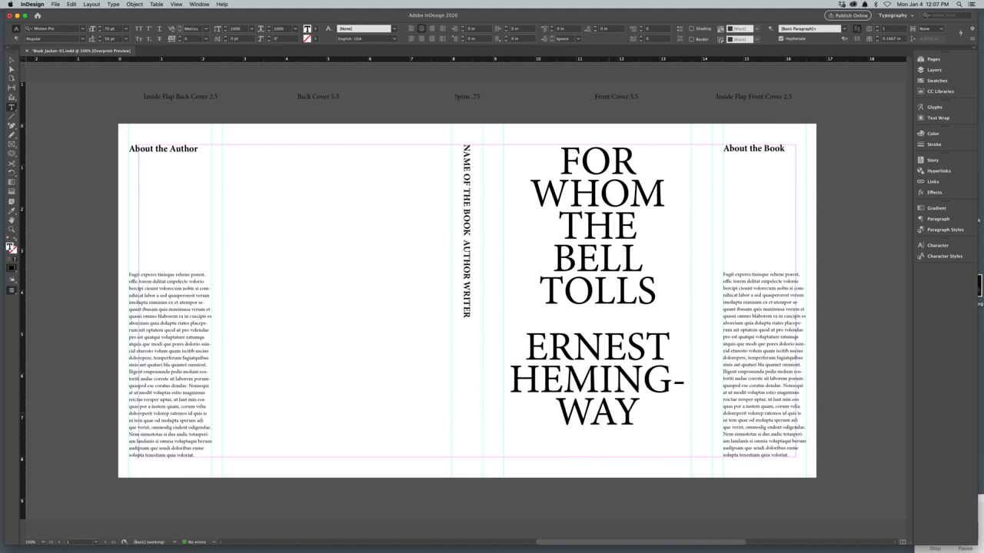
# Step: Reduce the author name on the front cover to 36 pt with 36 pt leading
pyautogui.press('super+a')
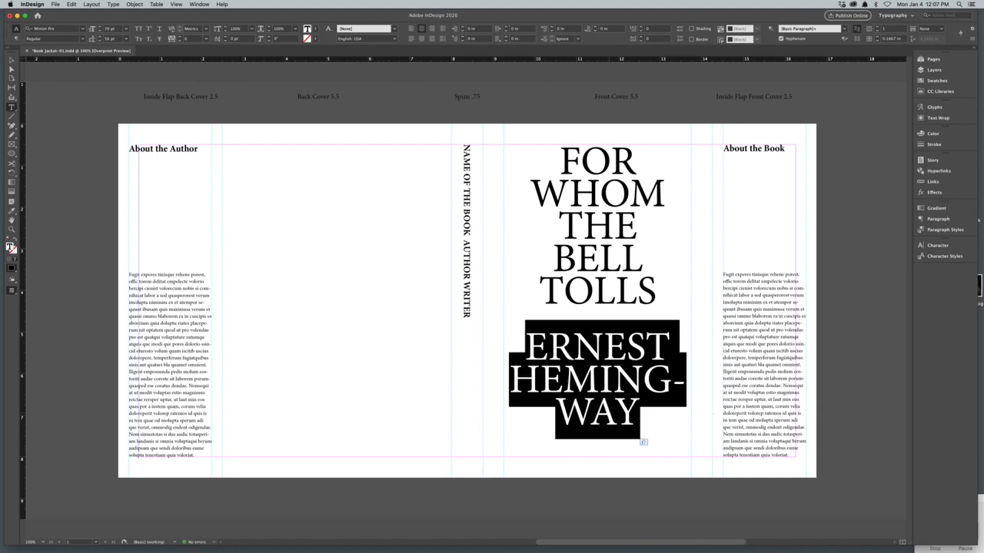
pyautogui.press('super+shift+comma')
pyautogui.press('super+shift+comma')
pyautogui.press('super+shift+comma')
pyautogui.press('super+shift+comma')
pyautogui.press('super+shift+comma')
pyautogui.press('super+shift+comma')
pyautogui.press('super+shift+comma')
pyautogui.press('super+shift+comma')
pyautogui.press('super+shift+comma')
pyautogui.press('super+shift+comma')
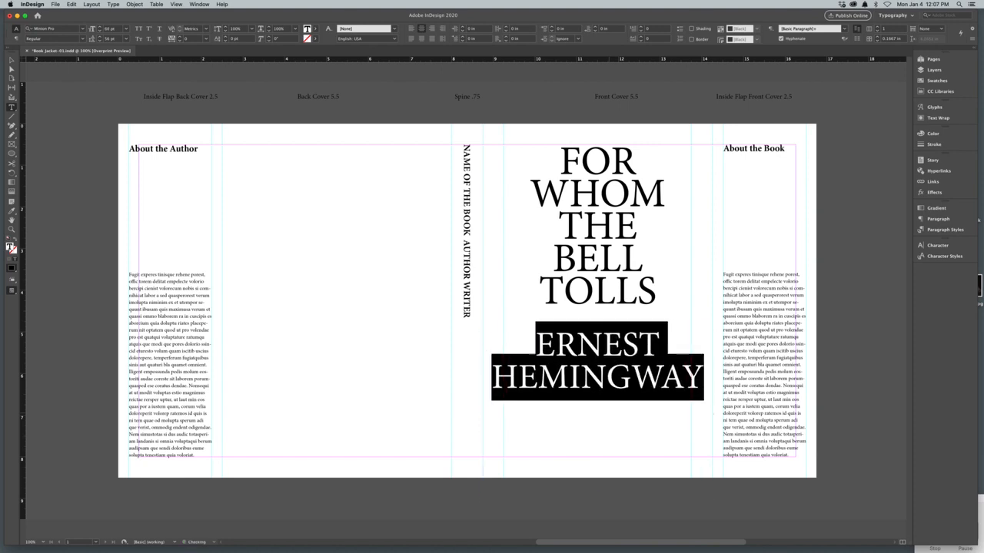
pyautogui.press('super+shift+comma')
pyautogui.press('super+shift+comma')
pyautogui.press('super+shift+comma')
pyautogui.press('super+shift+comma')
pyautogui.press('super+shift+comma')
pyautogui.press('super+shift+comma')
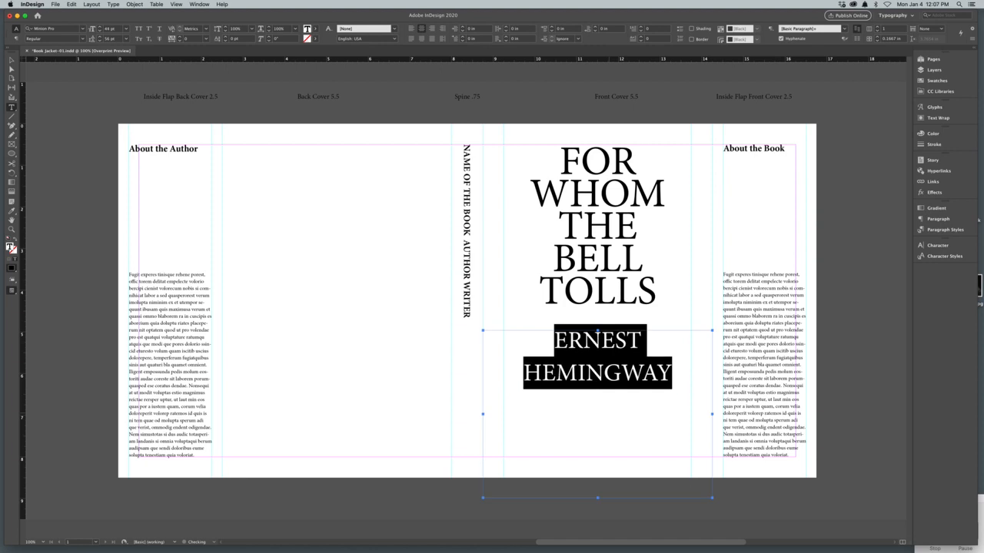
pyautogui.hotkey('alt', 'Up')
pyautogui.hotkey('alt', 'Up')
pyautogui.hotkey('alt', 'Up')
pyautogui.hotkey('alt', 'Up')
pyautogui.hotkey('alt', 'Up')
pyautogui.hotkey('alt', 'Up')
pyautogui.hotkey('alt', 'Up')
pyautogui.hotkey('alt', 'Up')
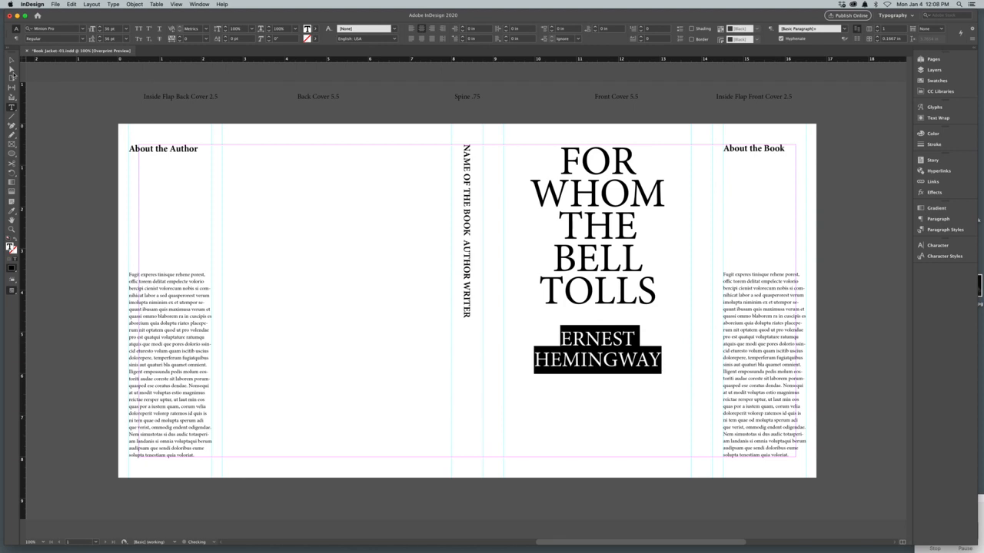
pyautogui.click(12, 69)
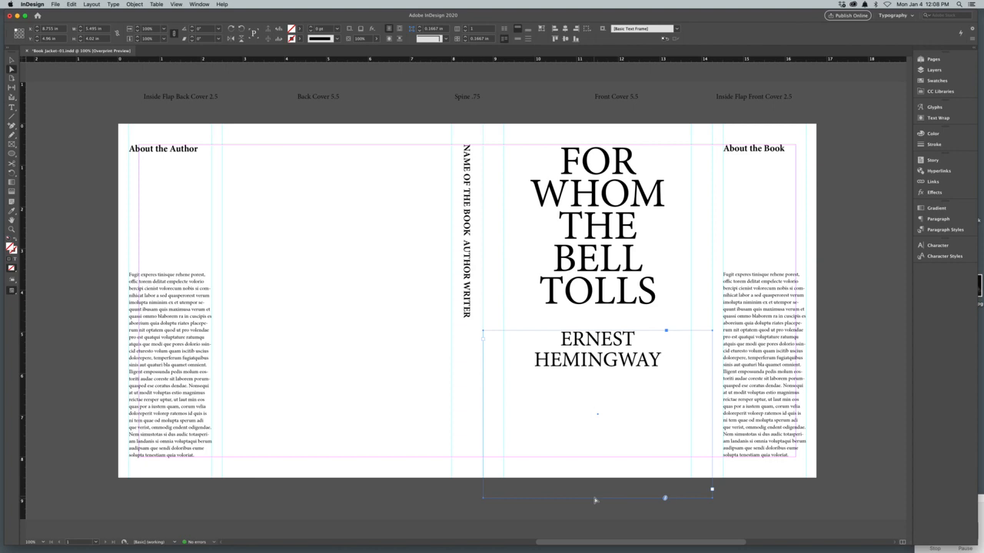
# Step: Fit the front cover author name frame between the inner cover guides, 4.5 in wide, with its text resting on the bottom margin
pyautogui.click(12, 59)
pyautogui.moveTo(598, 497); pyautogui.dragTo(598, 457)
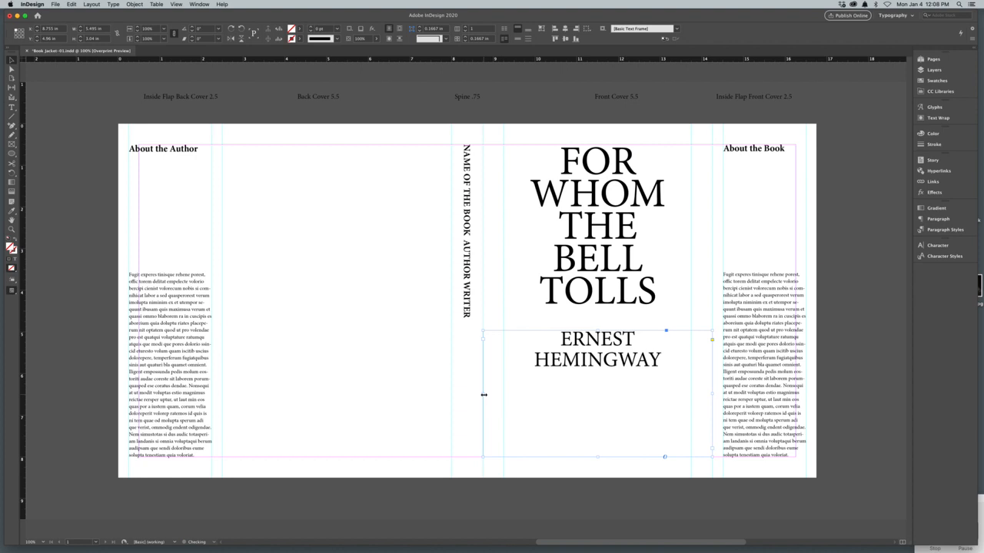
pyautogui.moveTo(483, 395); pyautogui.dragTo(504, 395)
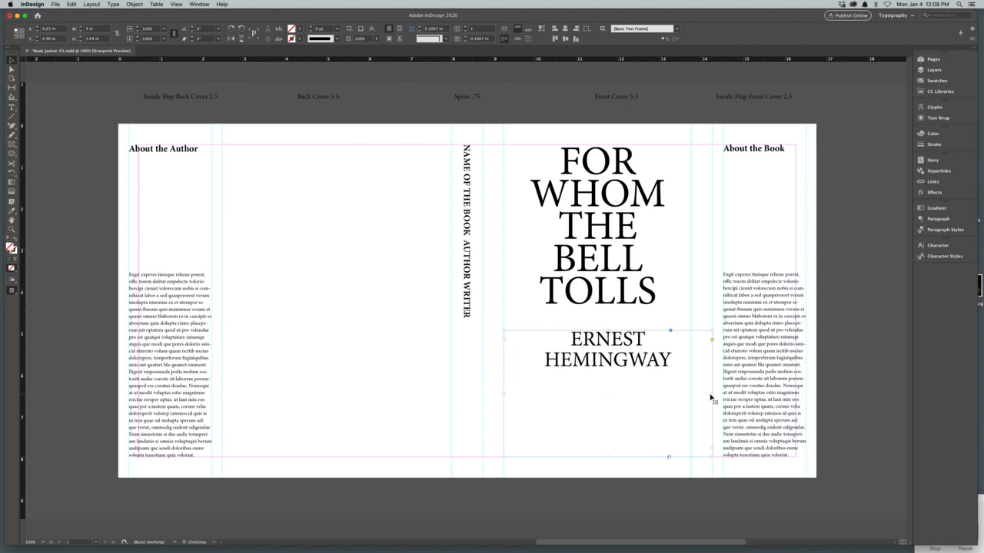
pyautogui.moveTo(711, 395); pyautogui.dragTo(692, 396)
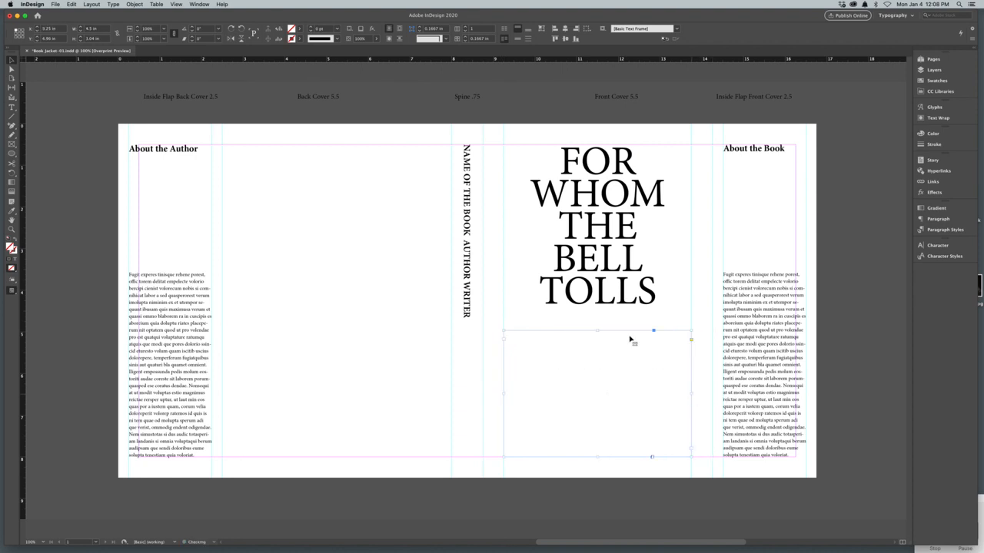
pyautogui.moveTo(598, 330); pyautogui.dragTo(599, 419)
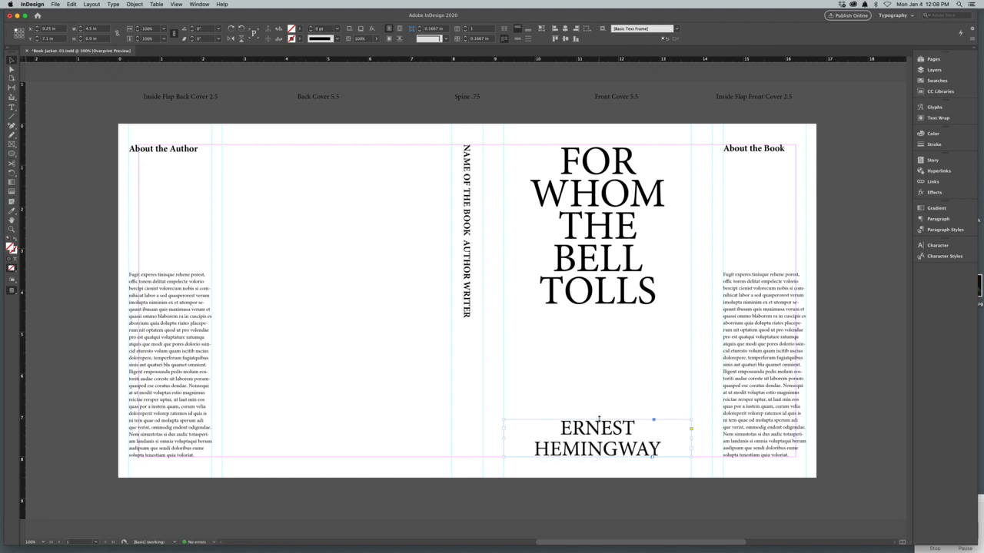
# Step: Resize the front cover title frame to 4.5 in wide between the inner guides and 6.4 in high, ending above the author name
pyautogui.click(569, 308)
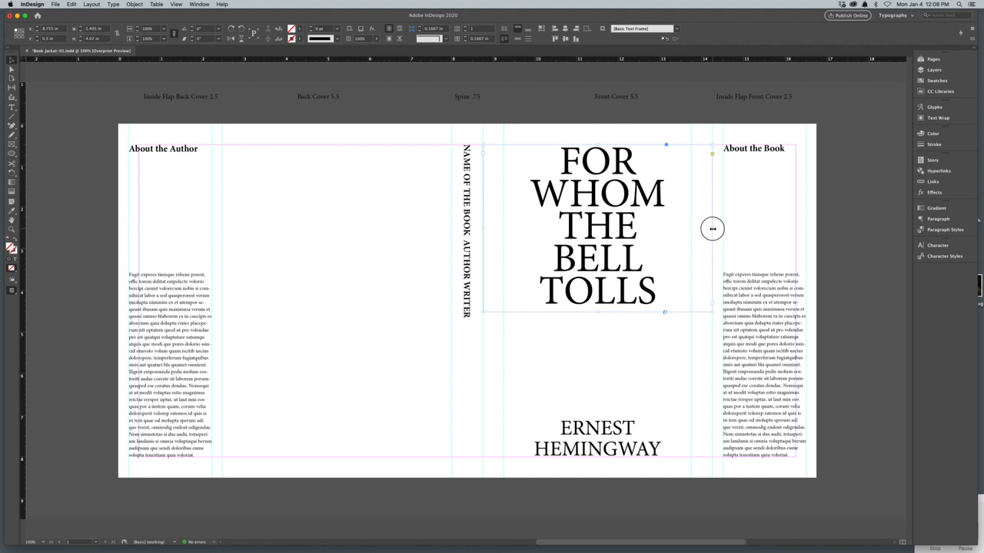
pyautogui.moveTo(713, 229); pyautogui.dragTo(691, 228)
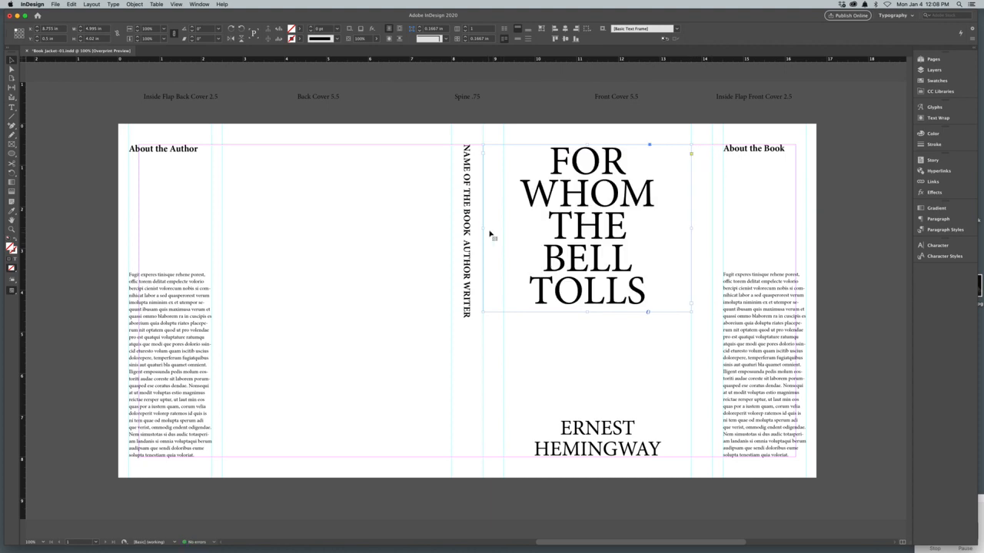
pyautogui.moveTo(484, 228); pyautogui.dragTo(504, 229)
pyautogui.moveTo(597, 313); pyautogui.dragTo(607, 412)
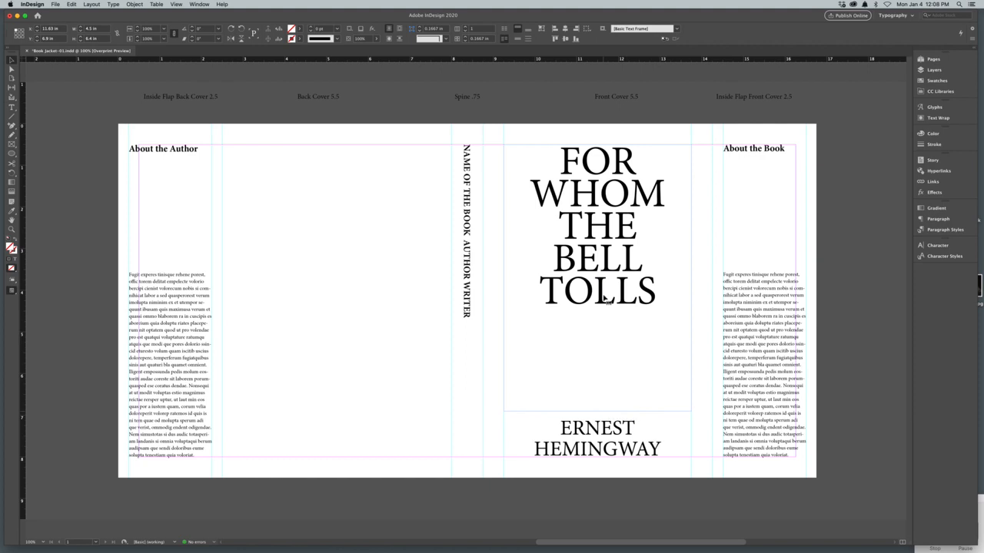
# Step: Enlarge the whole front cover title to 90 pt and loosen its leading to 72 pt
pyautogui.doubleClick(607, 286)
pyautogui.press('super+a')
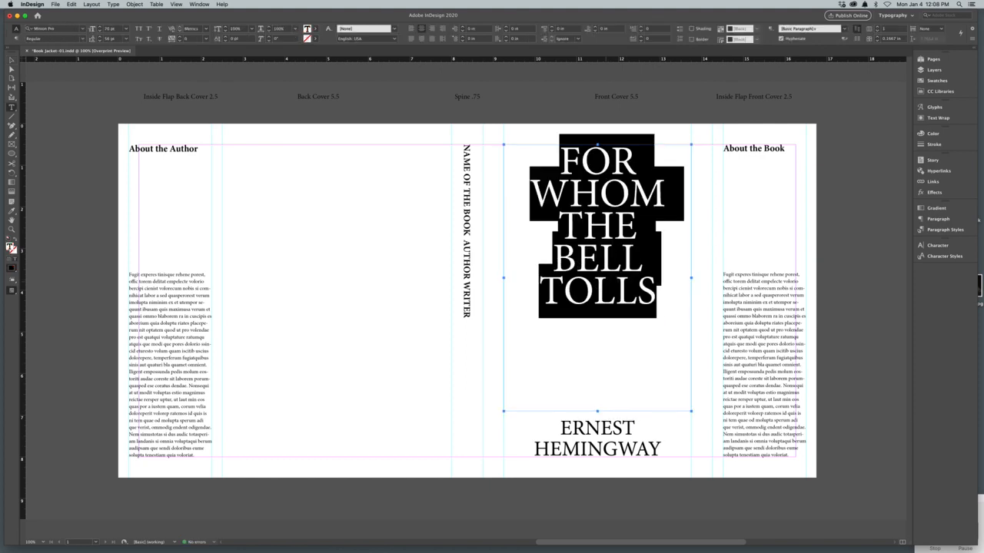
pyautogui.press('super+shift+period')
pyautogui.press('super+shift+period')
pyautogui.press('super+shift+period')
pyautogui.press('super+shift+period')
pyautogui.press('super+shift+period')
pyautogui.press('super+shift+period')
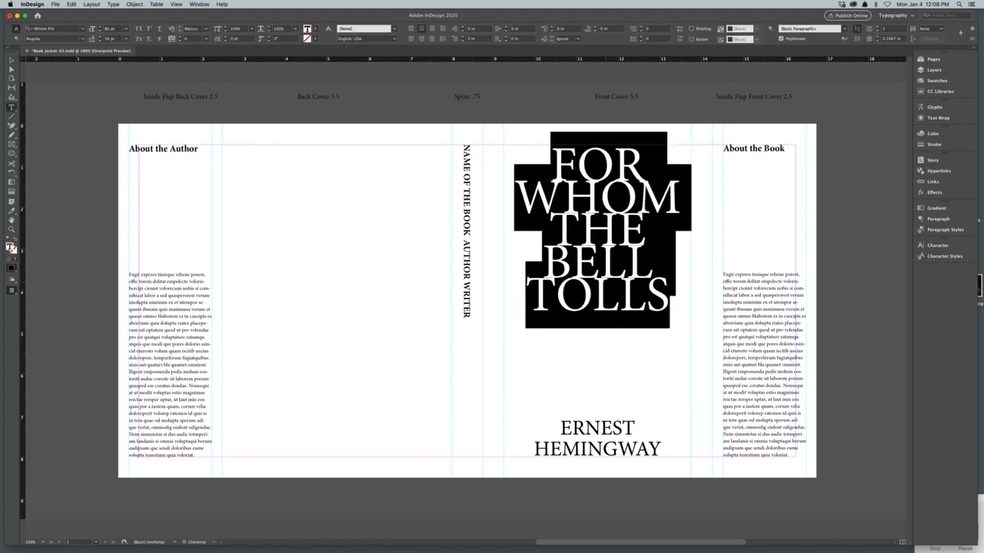
pyautogui.hotkey('alt', 'Down')
pyautogui.hotkey('alt', 'Down')
pyautogui.hotkey('alt', 'Down')
pyautogui.hotkey('alt', 'Down')
pyautogui.hotkey('alt', 'Down')
pyautogui.hotkey('alt', 'Down')
pyautogui.hotkey('alt', 'Down')
pyautogui.hotkey('alt', 'Down')
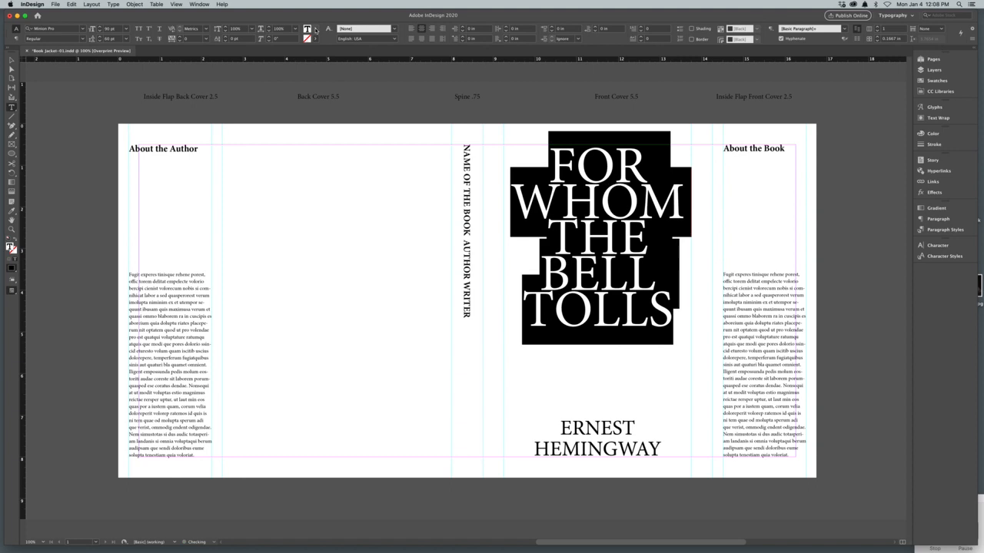
# Step: Change the front cover title font to Helvetica Neue 107 Extra Black Condensed
pyautogui.click(112, 4)
pyautogui.moveTo(115, 14)
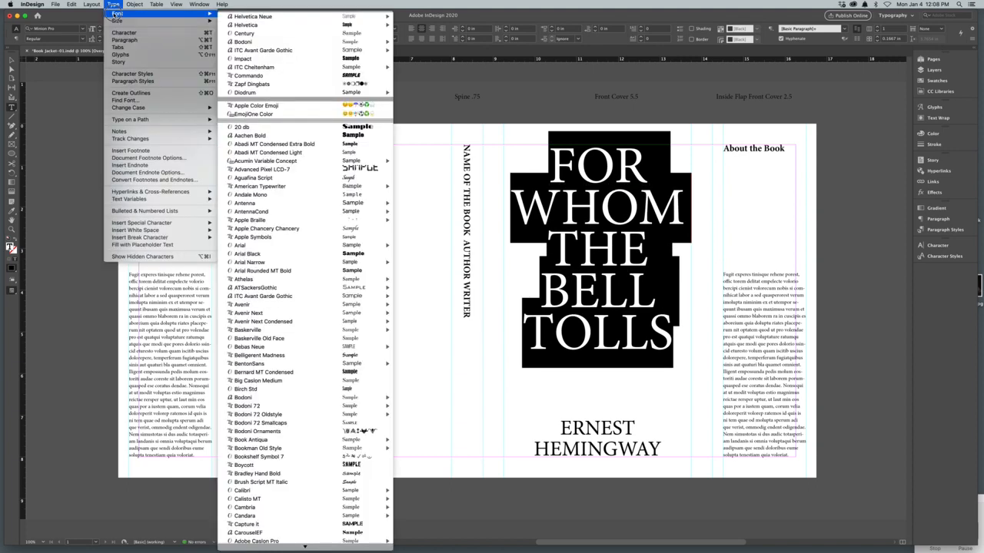
pyautogui.moveTo(292, 16)
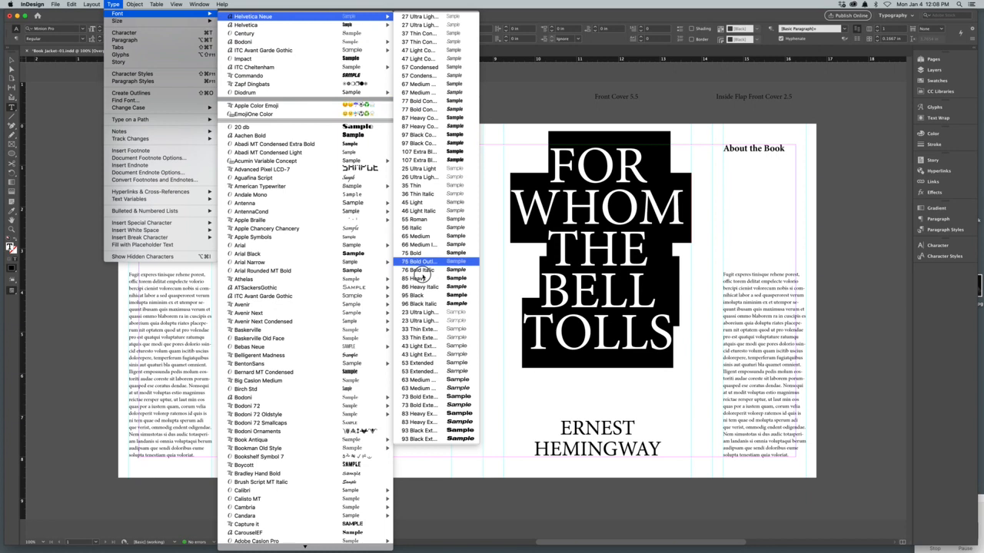
pyautogui.click(437, 153)
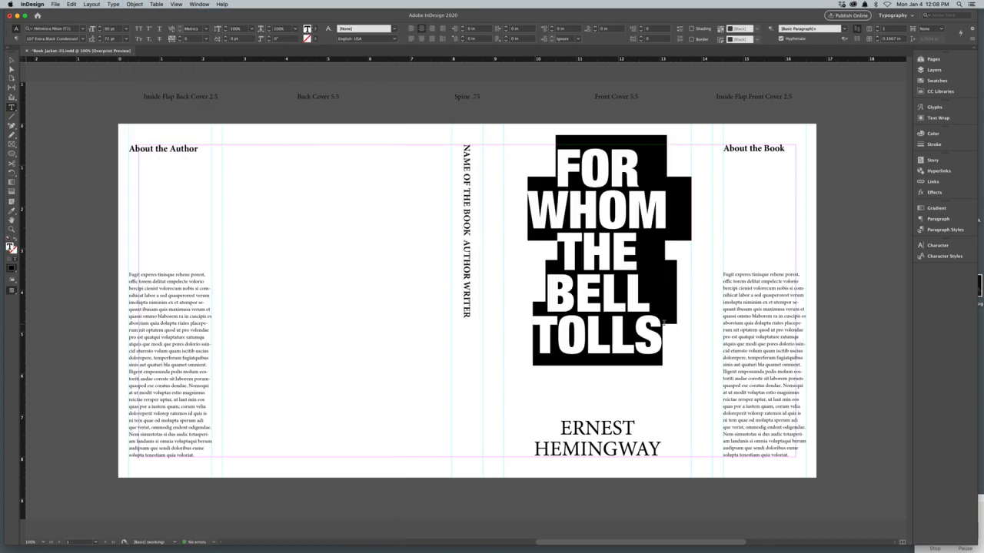
# Step: Enlarge the front cover title to 112 pt and increase its leading to 88 pt
pyautogui.press('super+shift+period')
pyautogui.press('super+shift+period')
pyautogui.press('super+shift+period')
pyautogui.press('super+shift+period')
pyautogui.press('super+shift+period')
pyautogui.press('super+shift+period')
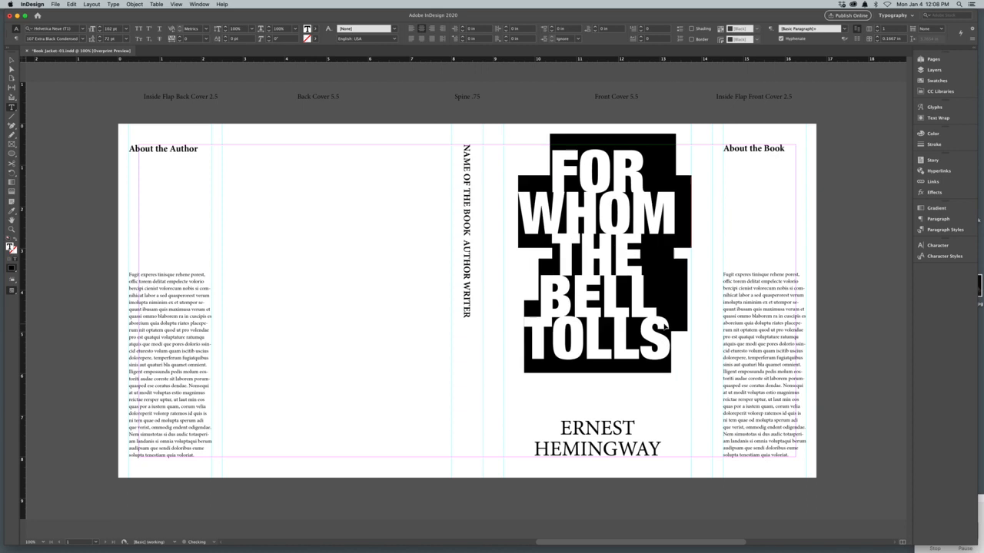
pyautogui.press('super+shift+period')
pyautogui.press('super+shift+period')
pyautogui.press('super+shift+period')
pyautogui.press('super+shift+period')
pyautogui.press('super+shift+period')
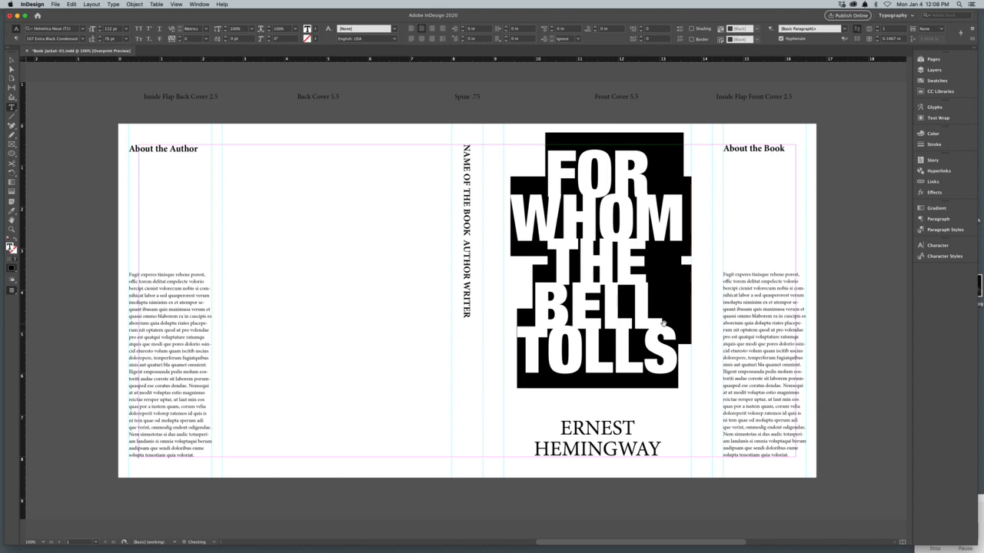
pyautogui.hotkey('alt', 'Down')
pyautogui.hotkey('alt', 'Down')
pyautogui.hotkey('alt', 'Down')
pyautogui.hotkey('alt', 'Down')
pyautogui.hotkey('alt', 'Down')
pyautogui.hotkey('alt', 'Down')
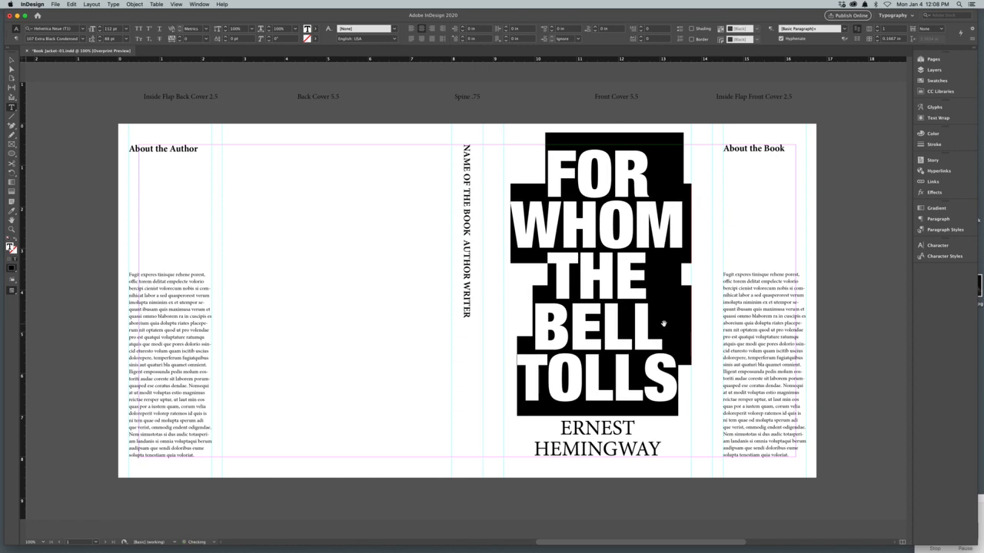
# Step: Preview the dust jacket layout without guides and turn the guides back on
pyautogui.click(93, 174)
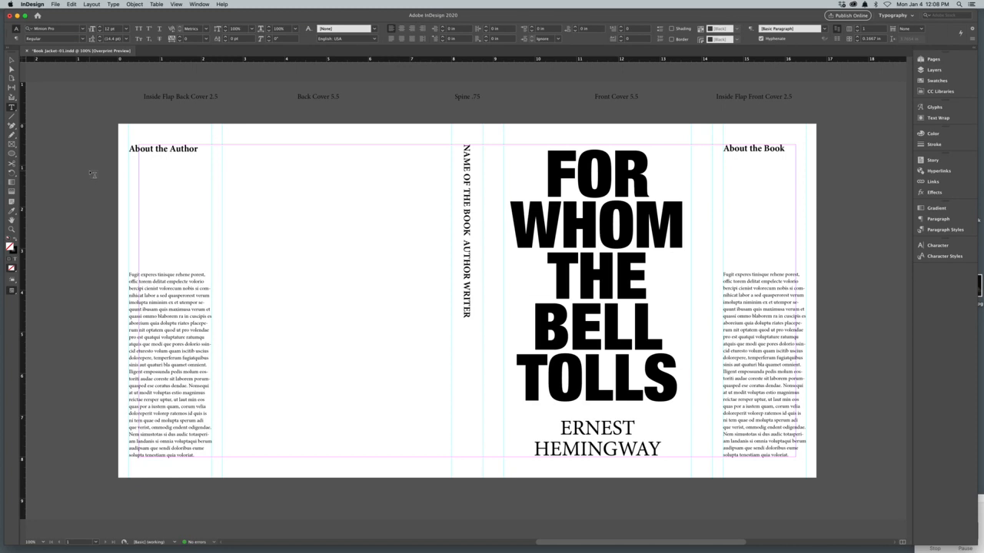
pyautogui.press('w')
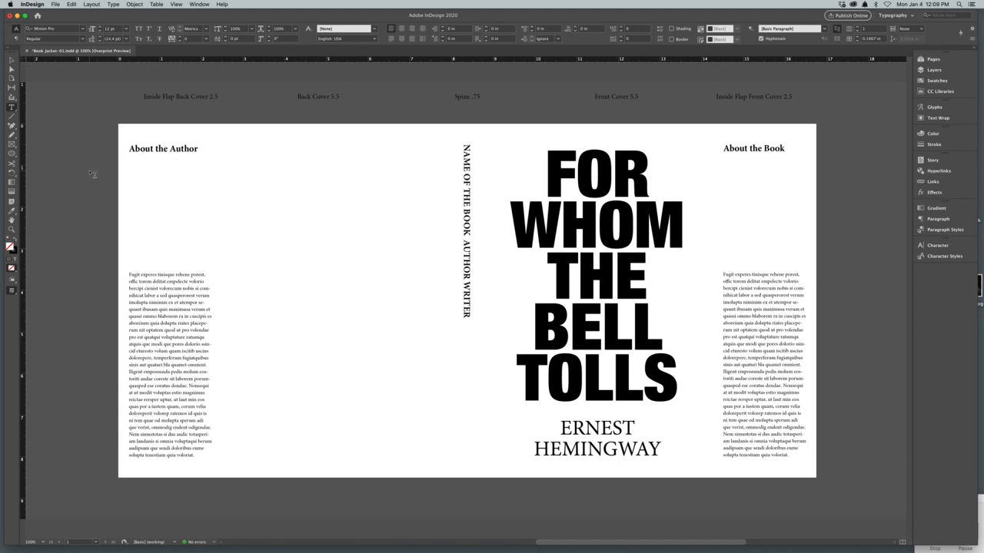
pyautogui.click(9, 59)
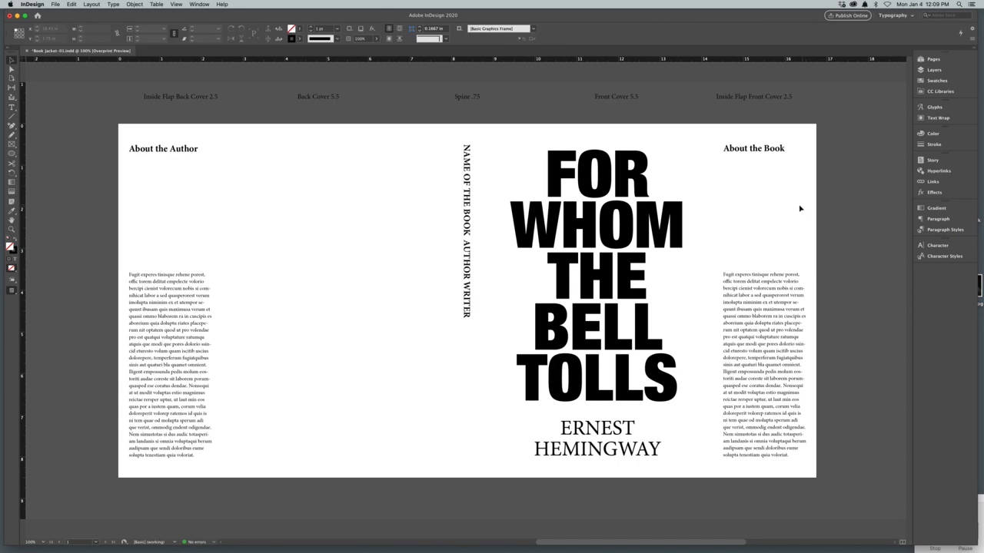
pyautogui.press('super+semicolon')
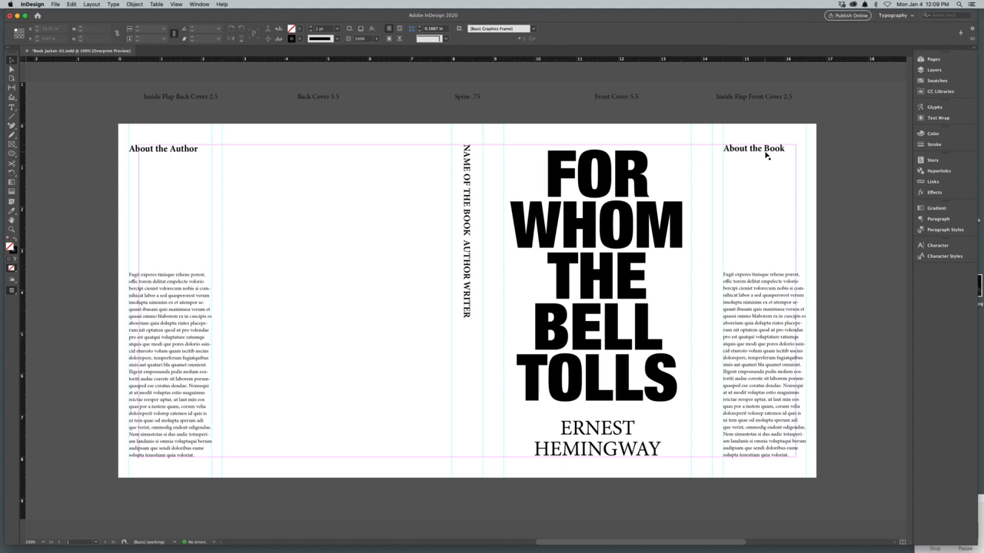
# Step: Replace the "About the Book" heading with a copy of the front cover title scaled to about 1.98 in wide, above the flap text
pyautogui.click(766, 155)
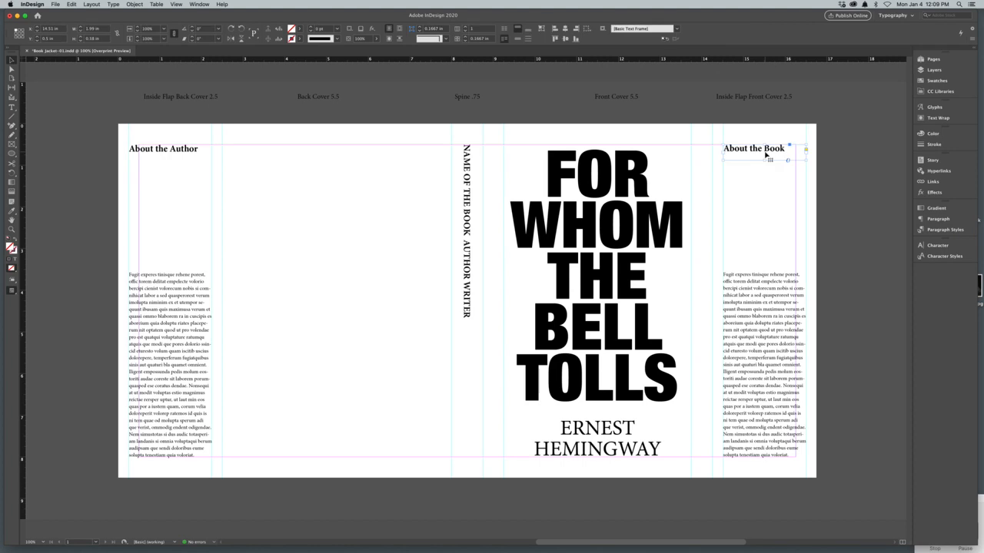
pyautogui.click(661, 246)
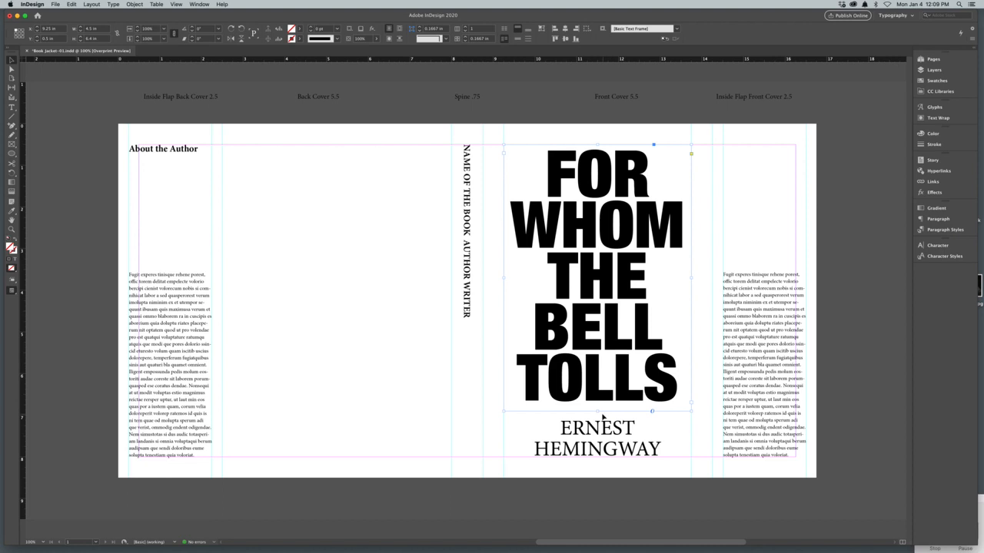
pyautogui.moveTo(615, 356); pyautogui.dragTo(368, 389)
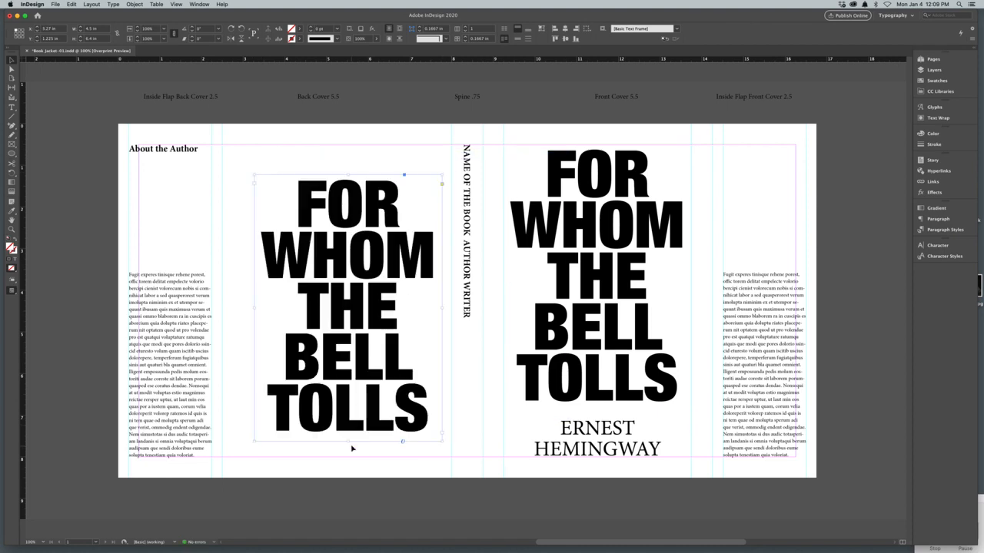
pyautogui.moveTo(348, 442); pyautogui.dragTo(763, 262)
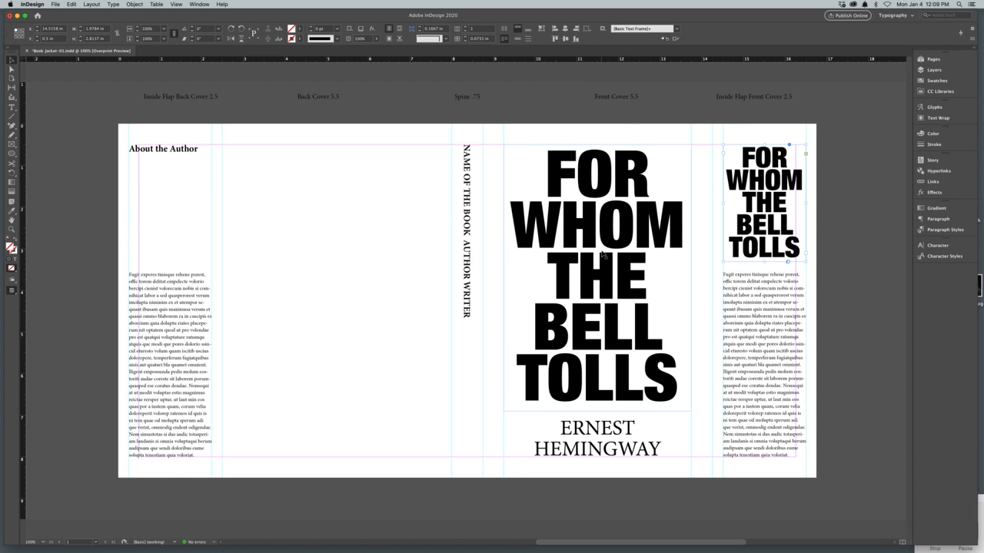
pyautogui.click(813, 304)
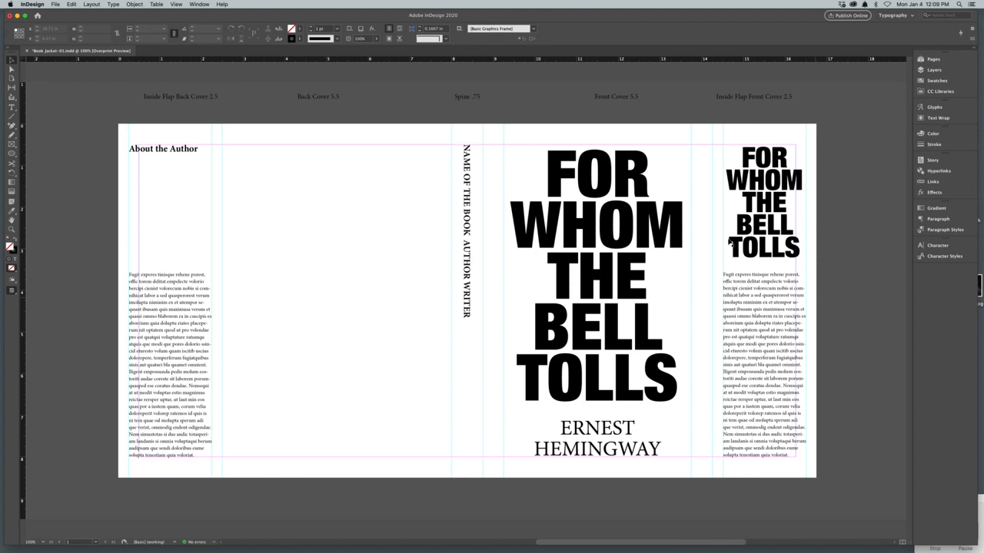
# Step: Set the "About the Author" heading in Helvetica Neue 97 Black Condensed and centre it in its frame
pyautogui.doubleClick(165, 152)
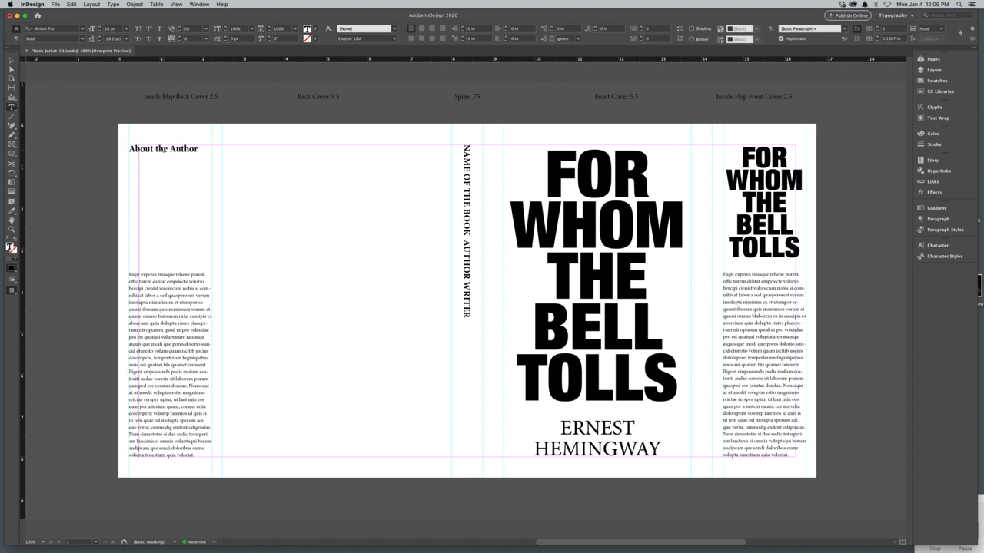
pyautogui.tripleClick(163, 149)
pyautogui.click(113, 5)
pyautogui.moveTo(119, 13)
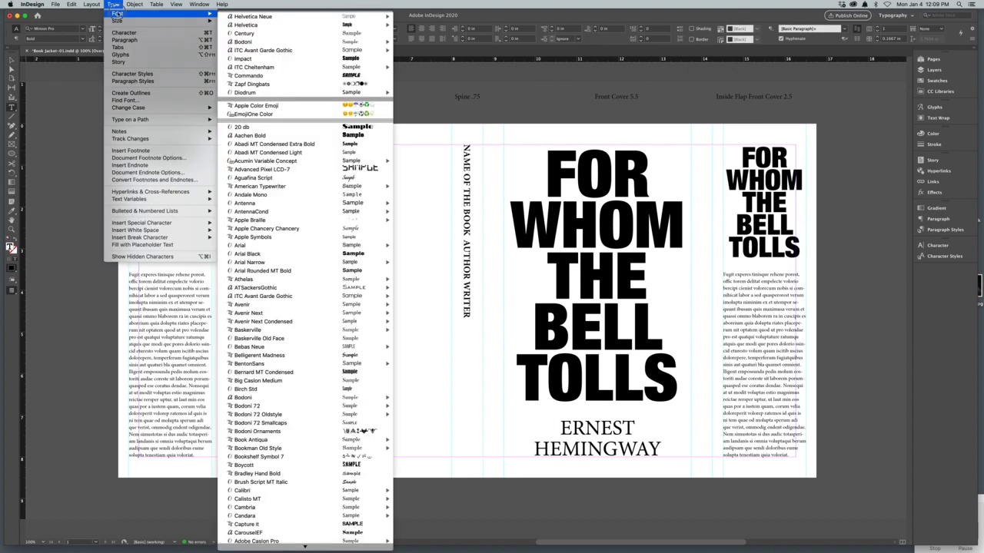
pyautogui.moveTo(240, 17)
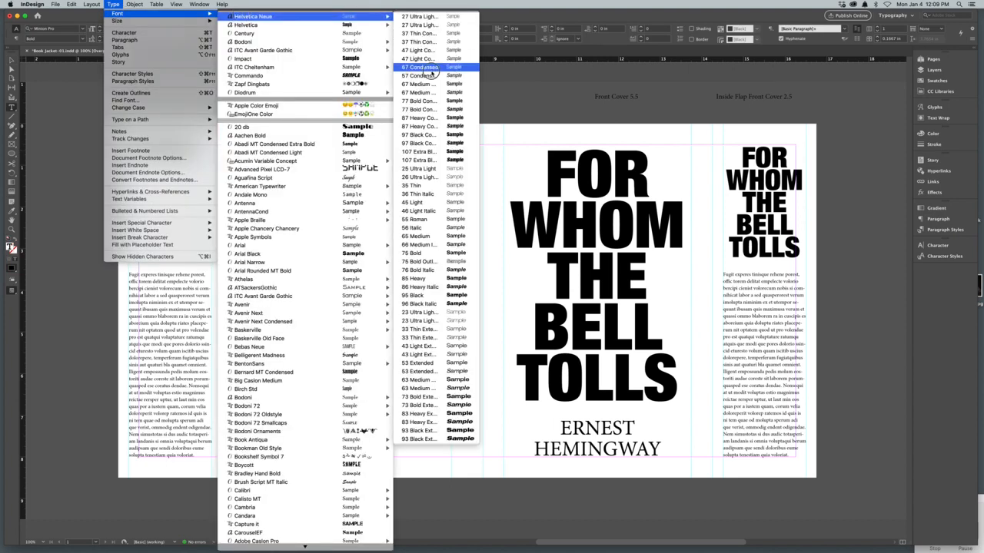
pyautogui.click(437, 135)
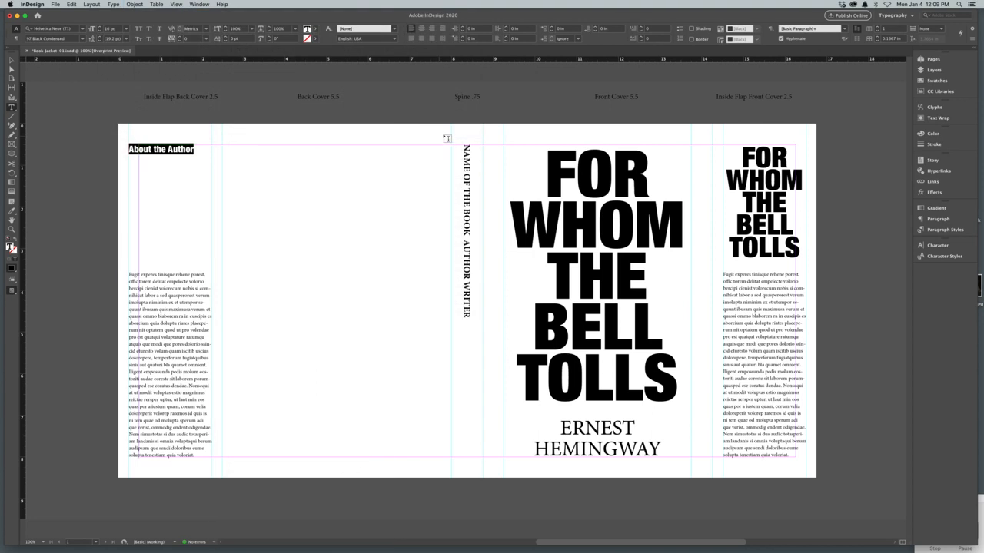
pyautogui.press('super+shift+c')
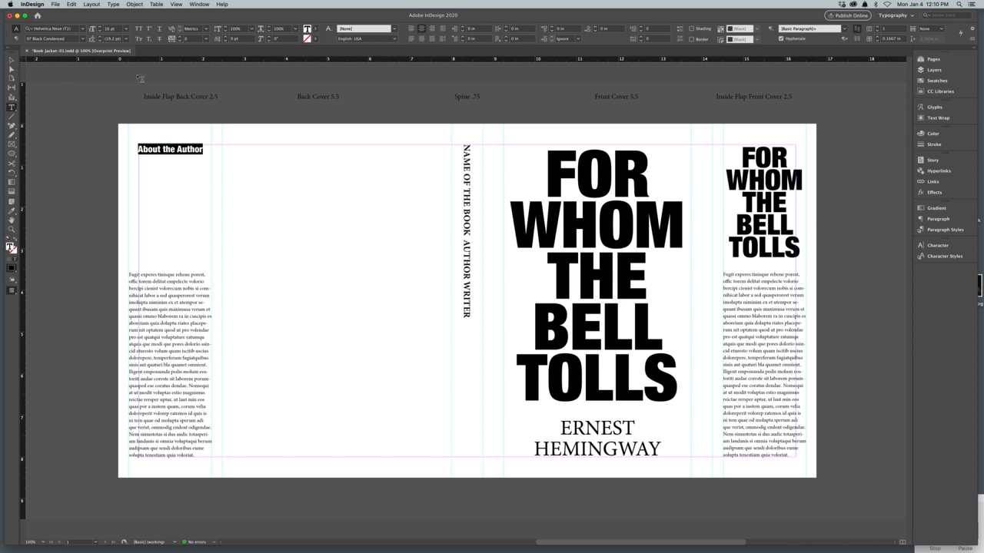
# Step: Draw a picture frame about 1.99 by 2.41 in below the "About the Author" heading and place the author portrait in it
pyautogui.click(10, 144)
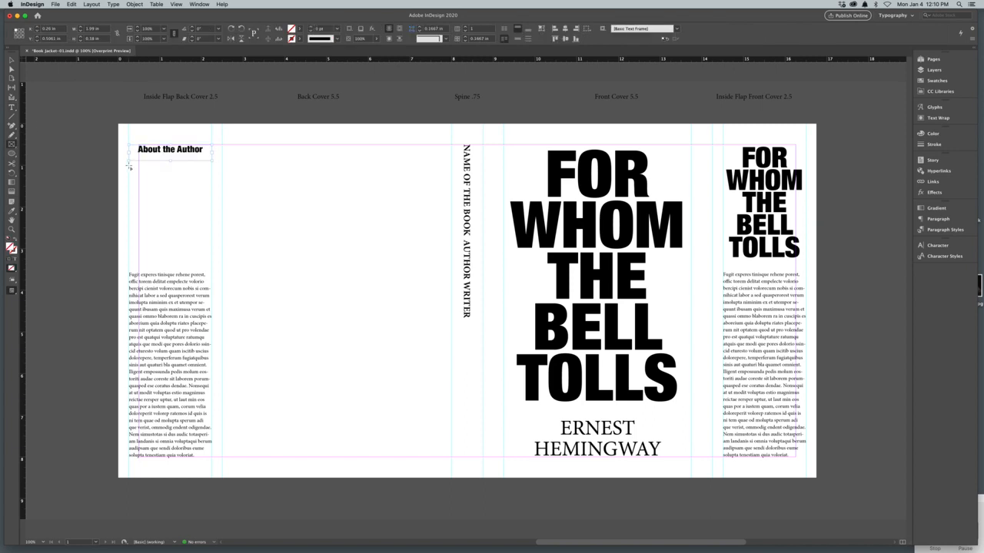
pyautogui.moveTo(129, 166); pyautogui.dragTo(213, 267)
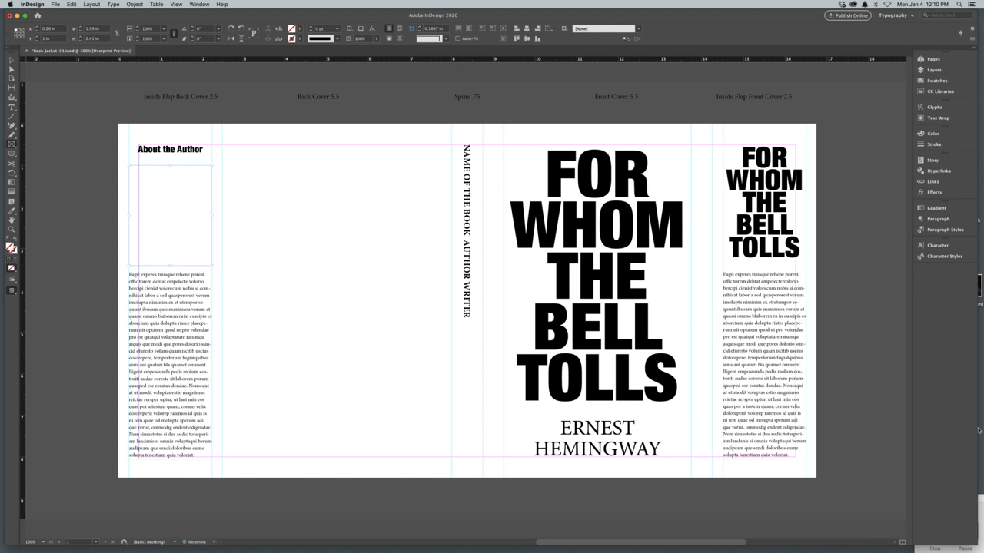
pyautogui.moveTo(980, 296); pyautogui.dragTo(188, 219)
# Step: Fit the author portrait proportionally, enlarge it to fill its frame, and move the frame slightly up toward the heading
pyautogui.click(11, 68)
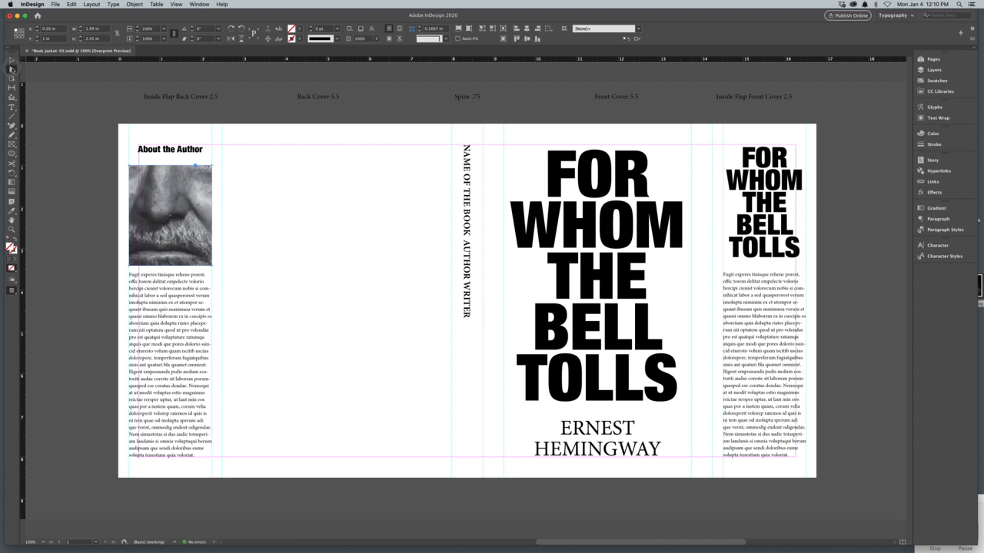
pyautogui.click(181, 221)
pyautogui.press('super+alt+shift+e')
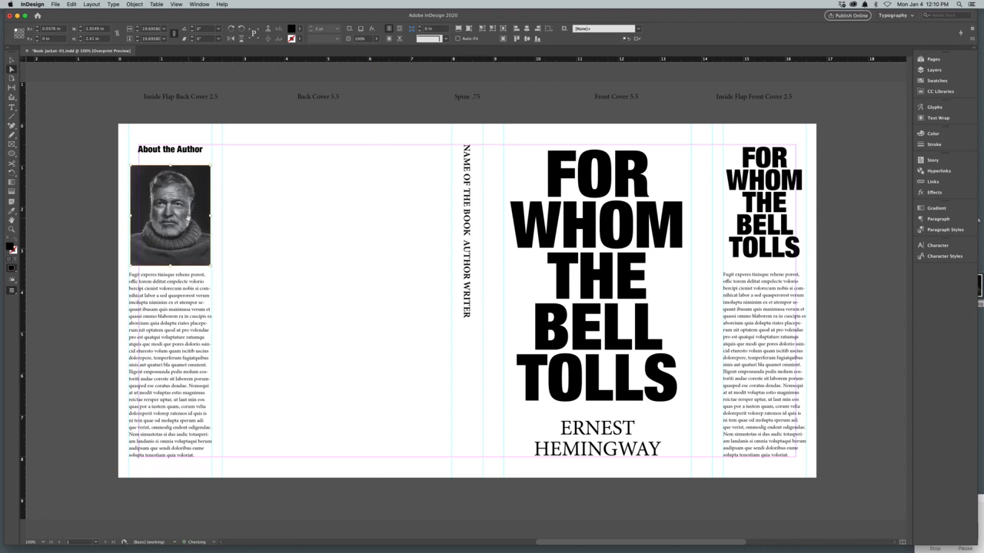
pyautogui.moveTo(171, 267); pyautogui.dragTo(171, 273)
pyautogui.moveTo(175, 231); pyautogui.dragTo(175, 236)
pyautogui.click(11, 60)
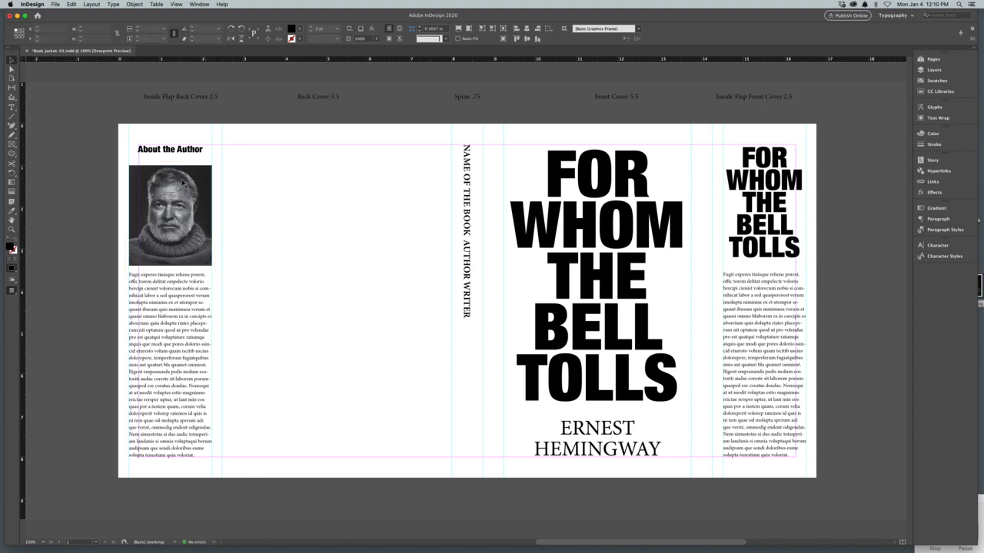
pyautogui.moveTo(184, 182); pyautogui.dragTo(184, 178)
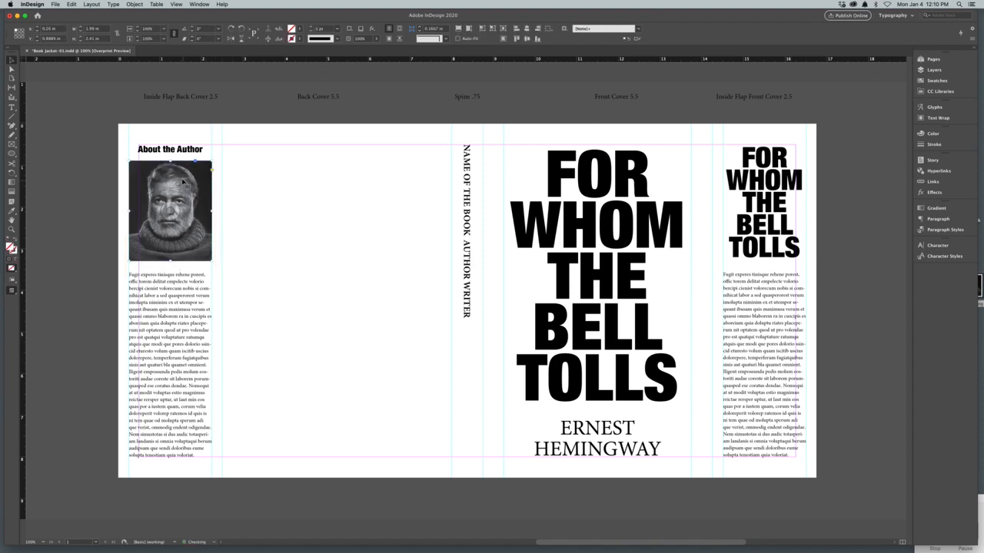
# Step: Try left alignment on the "About the Author" heading, and return it to centred alignment
pyautogui.click(171, 153)
pyautogui.press('super+shift+l')
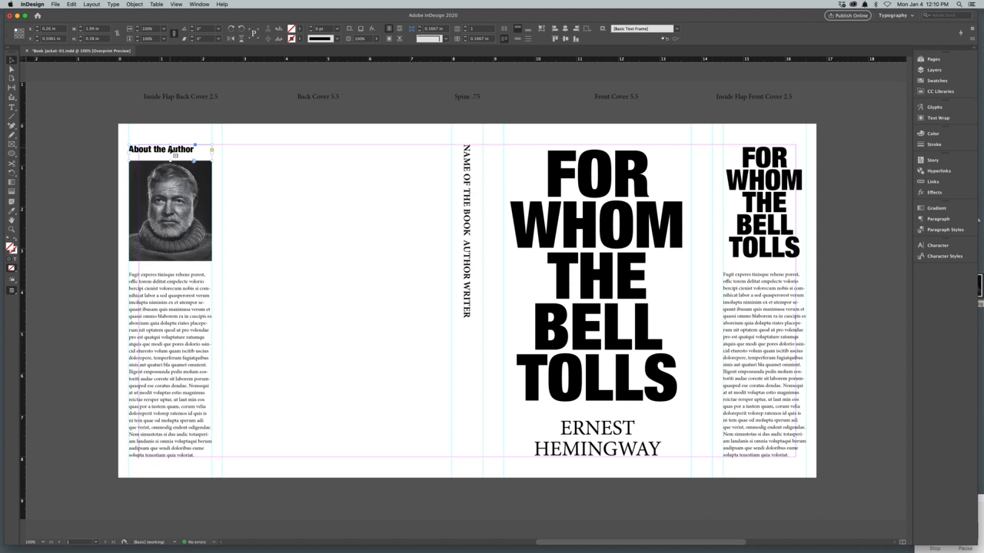
pyautogui.press('super+shift+c')
# Step: Extend the author portrait frame downward to about 2.54 in high and nudge it slightly up toward the heading
pyautogui.click(196, 254)
pyautogui.moveTo(170, 262); pyautogui.dragTo(170, 266)
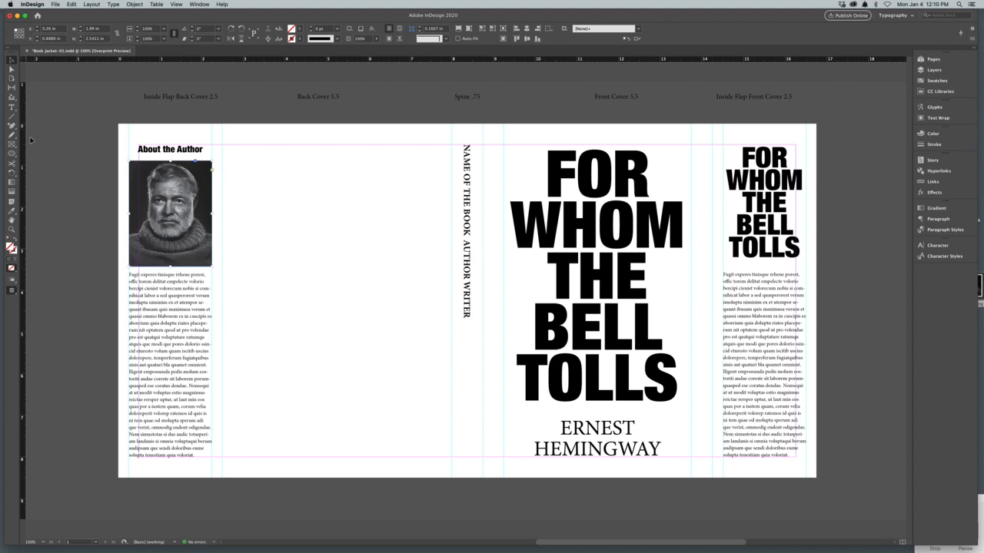
pyautogui.click(12, 109)
pyautogui.click(11, 59)
pyautogui.press('Up')
pyautogui.press('Up')
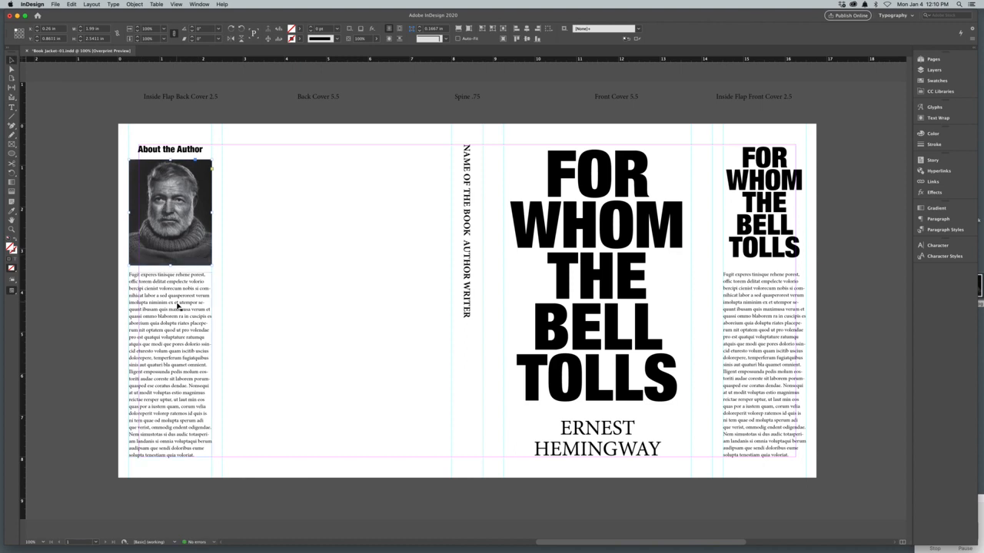
# Step: Place a copy of the "About the Author" heading on the back cover
pyautogui.tripleClick(178, 305)
pyautogui.click(278, 309)
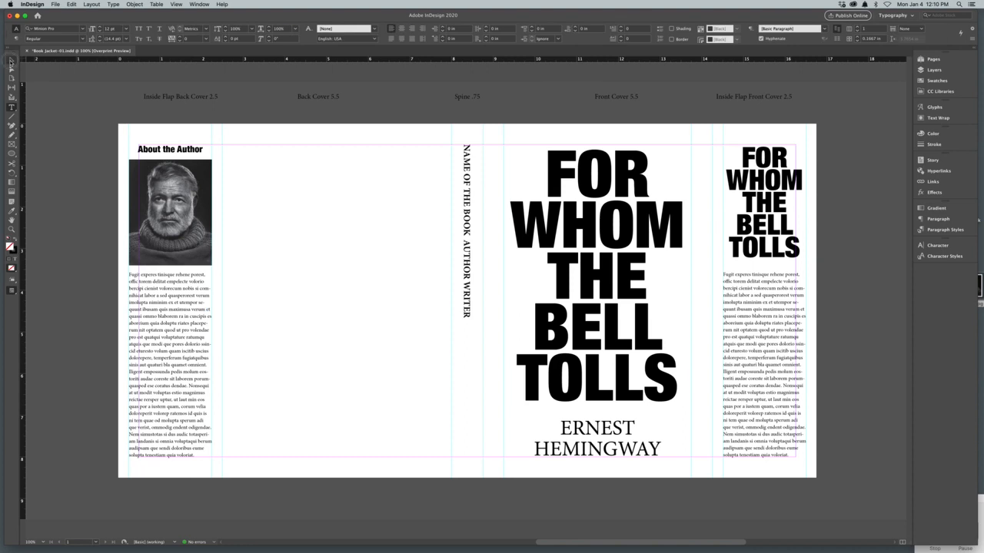
pyautogui.click(11, 61)
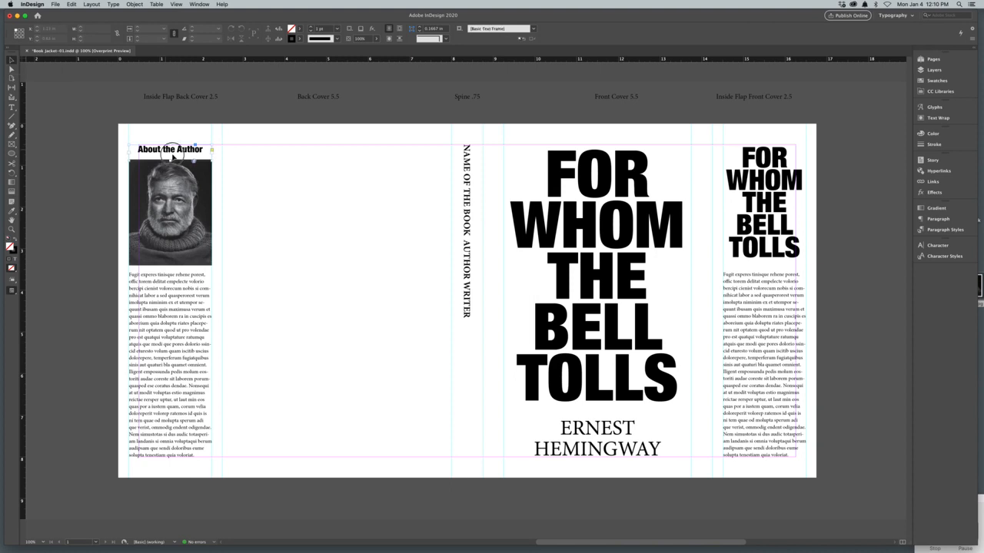
pyautogui.moveTo(169, 154); pyautogui.dragTo(341, 193)
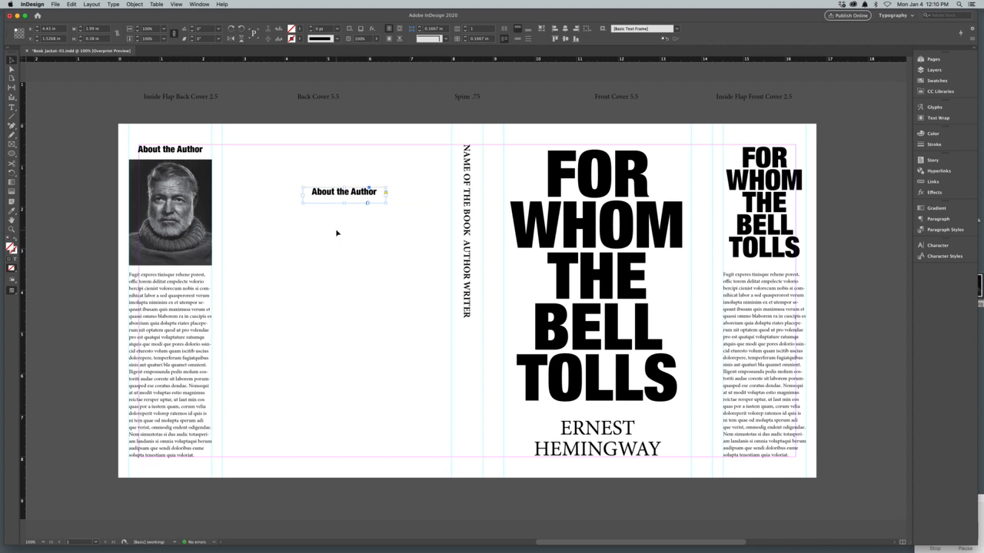
# Step: Add vertical guides at about 3 in and 7.5 in on the back cover and fit the copied heading's frame between them at the upper margin
pyautogui.moveTo(22, 312); pyautogui.dragTo(243, 308)
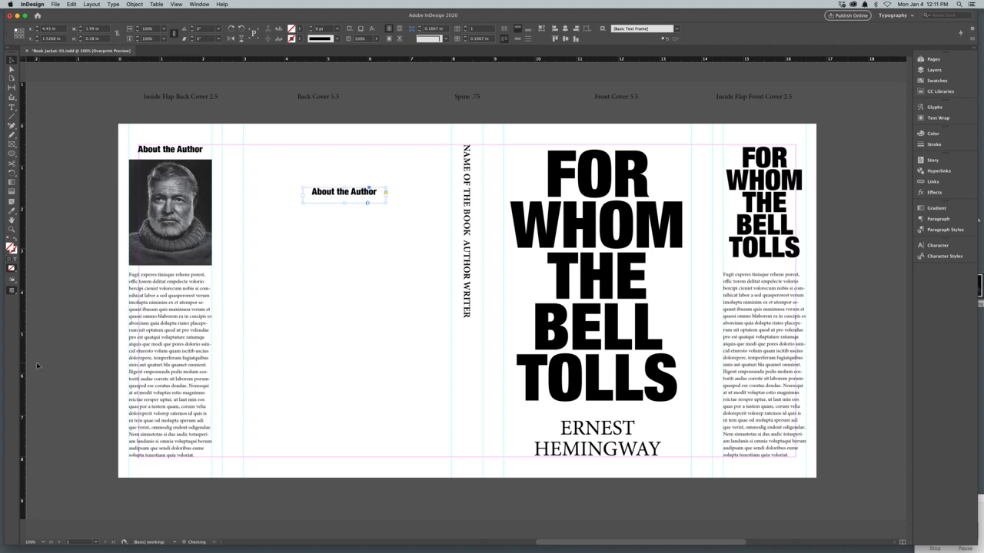
pyautogui.moveTo(21, 357); pyautogui.dragTo(431, 358)
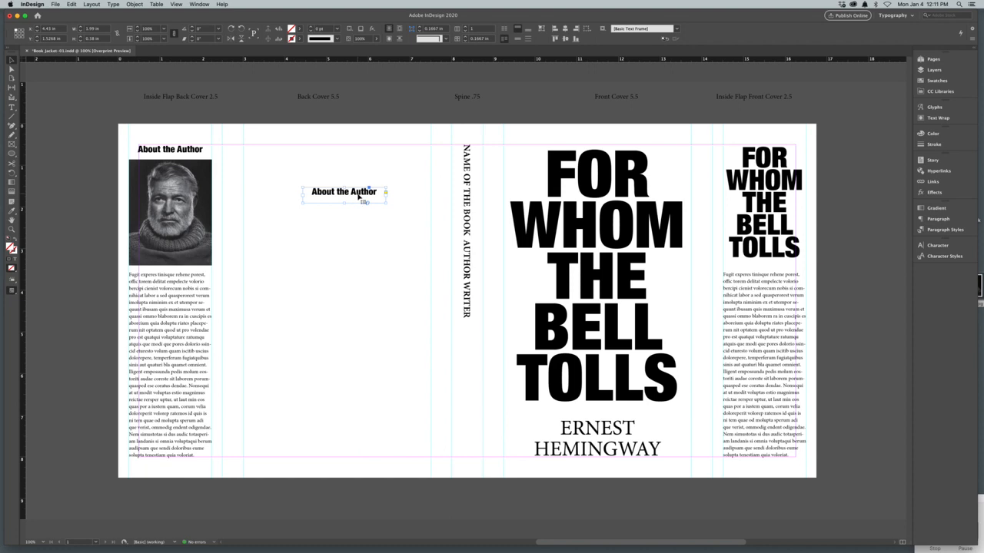
pyautogui.moveTo(357, 194); pyautogui.dragTo(430, 185)
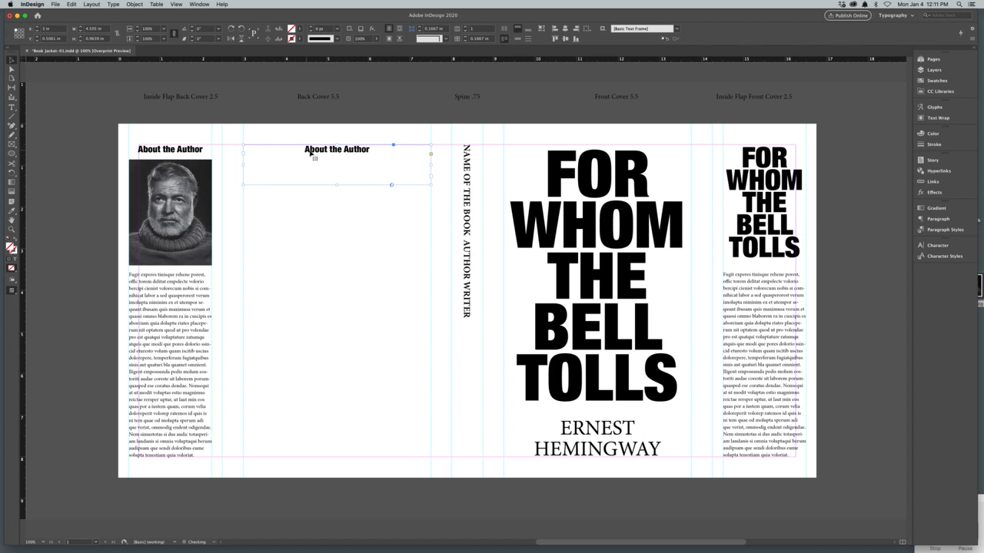
# Step: Replace the back cover heading's text with "Reviews"
pyautogui.doubleClick(313, 151)
pyautogui.press('super+a')
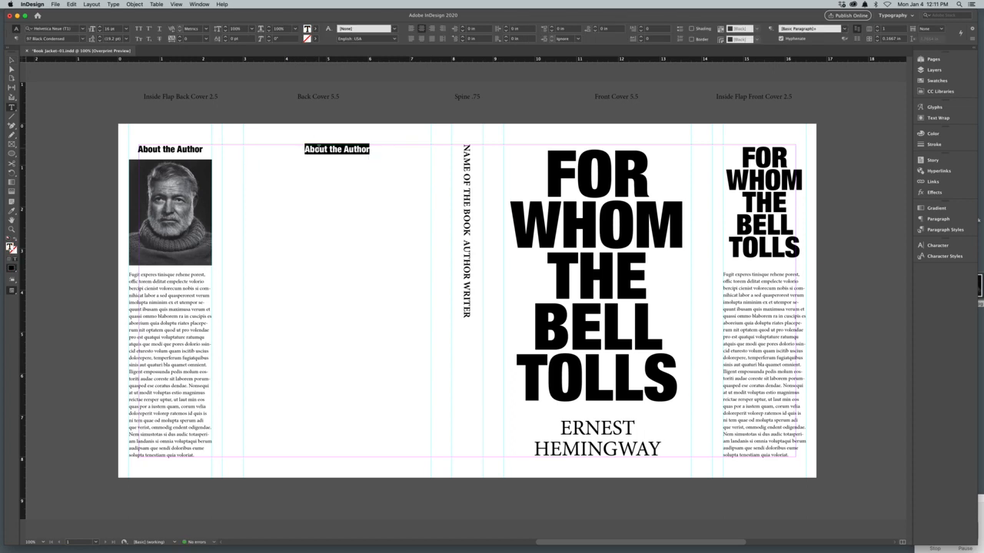
pyautogui.write('RE')
pyautogui.press('BackSpace')
pyautogui.write('eview')
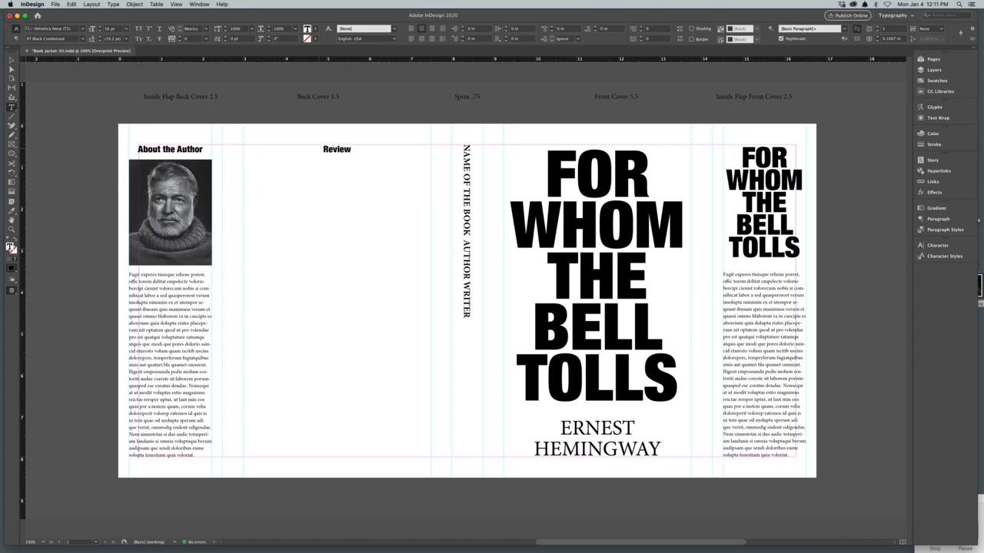
pyautogui.write('s (blurbs)')
pyautogui.moveTo(374, 150); pyautogui.dragTo(335, 151)
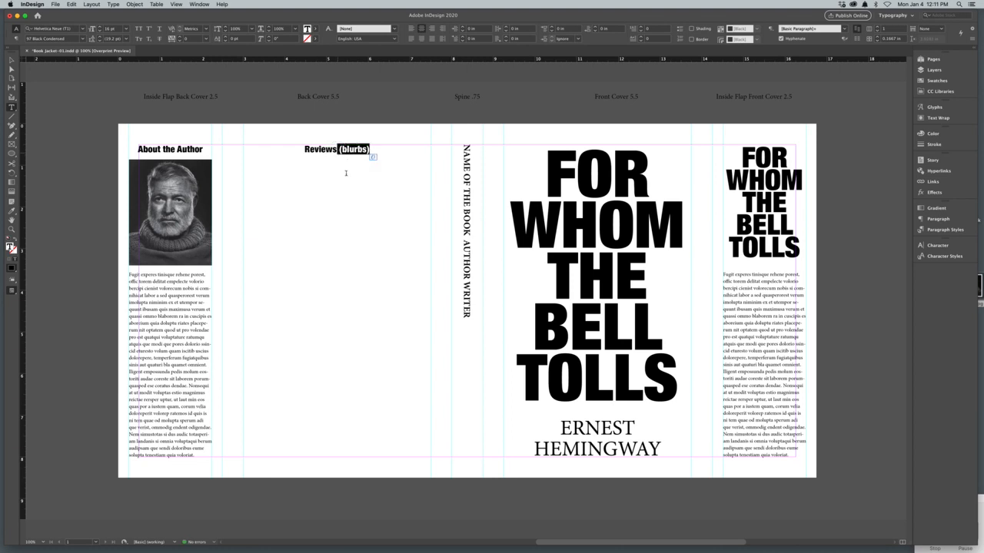
pyautogui.press('BackSpace')
# Step: Copy the Reviews frame below itself, about 2.02 in high, and replace its text with "One of the best books of the twentieth century" over "Time Magazine"
pyautogui.click(12, 60)
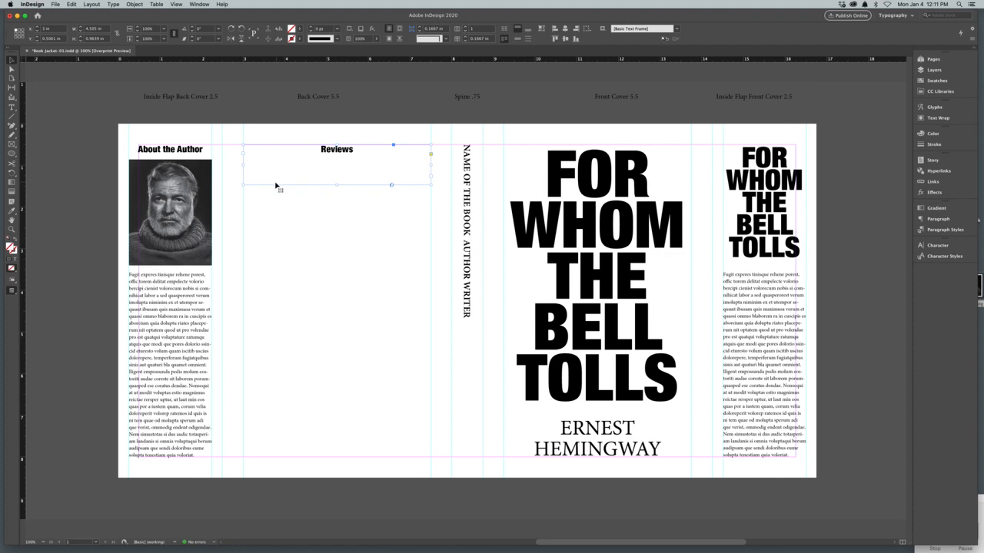
pyautogui.moveTo(335, 185); pyautogui.dragTo(345, 264)
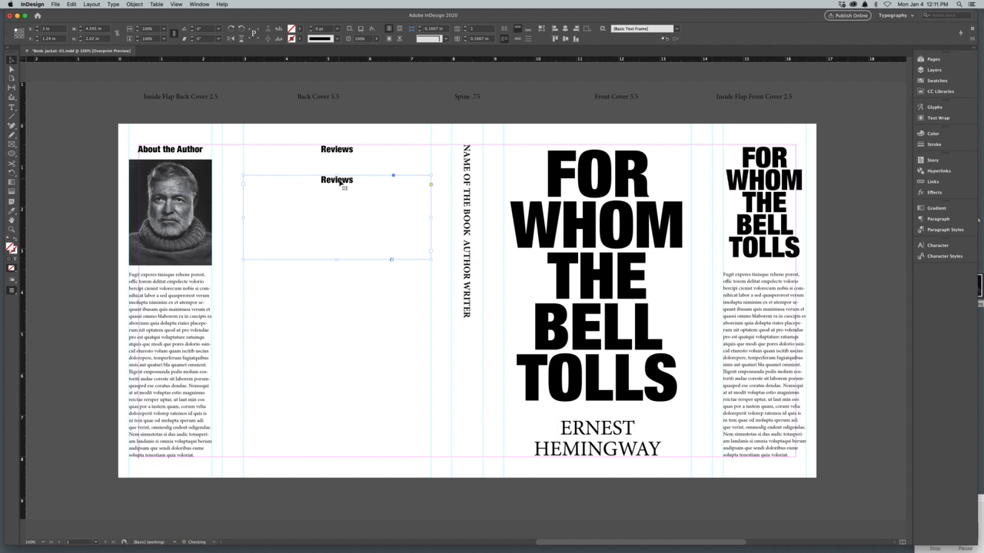
pyautogui.doubleClick(338, 179)
pyautogui.doubleClick(338, 179)
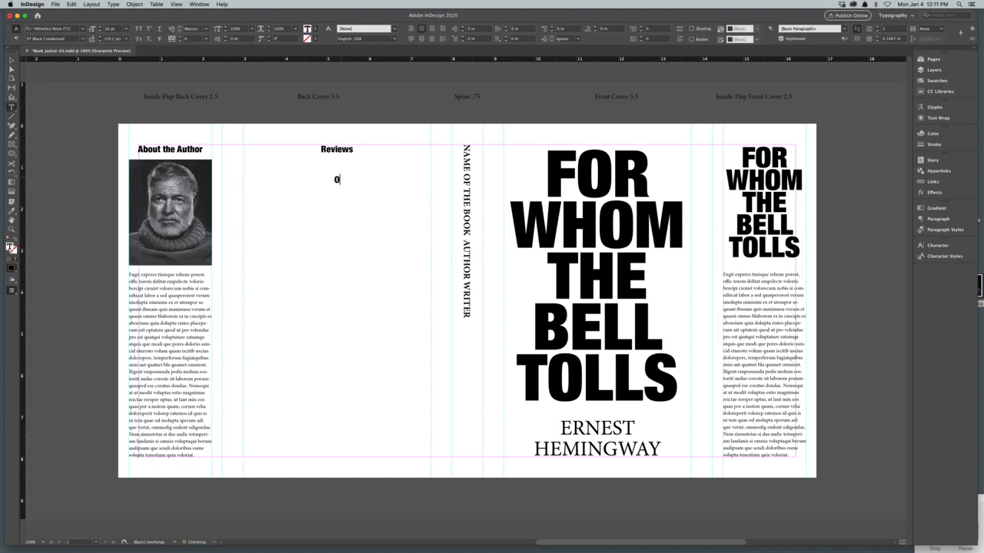
pyautogui.write('One of the best books of the twe')
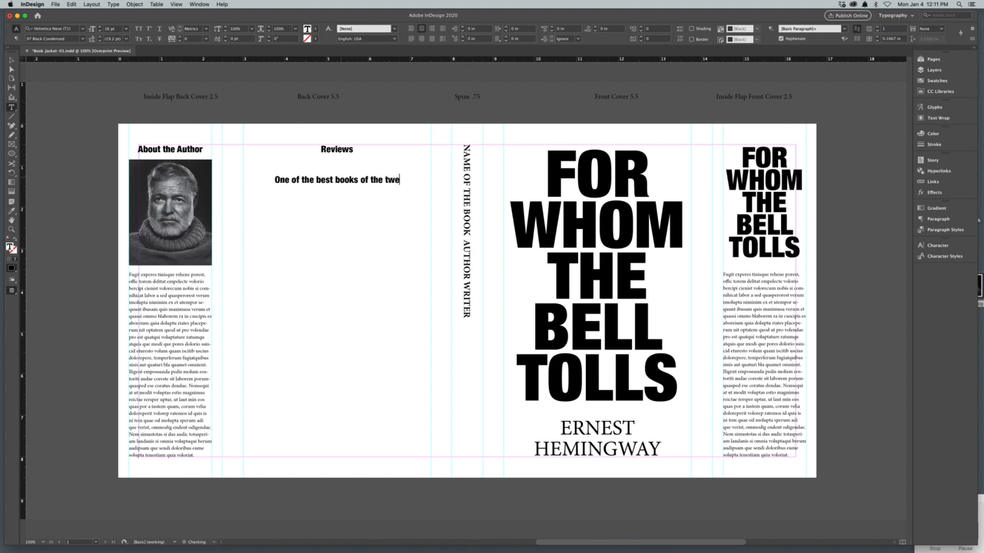
pyautogui.write('ntiet')
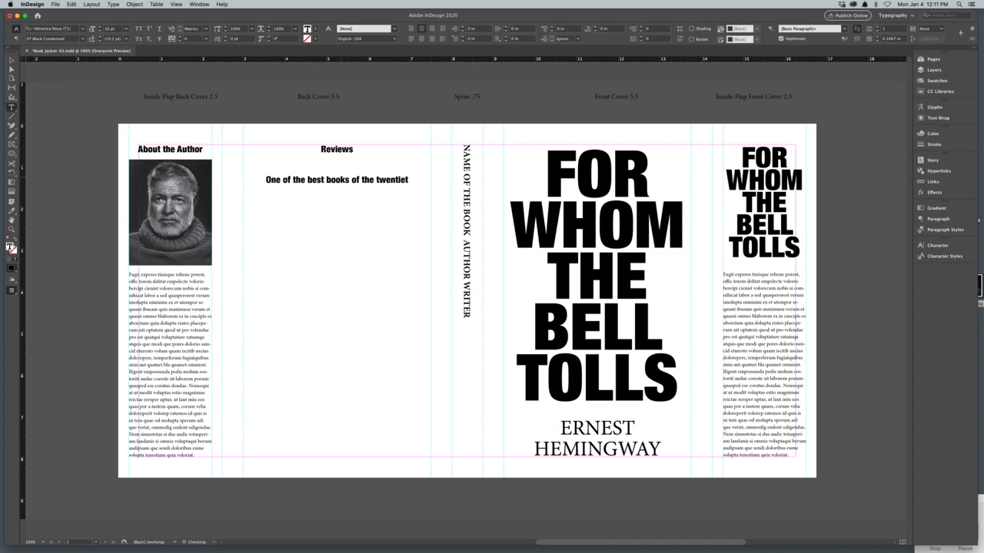
pyautogui.write('h century ')
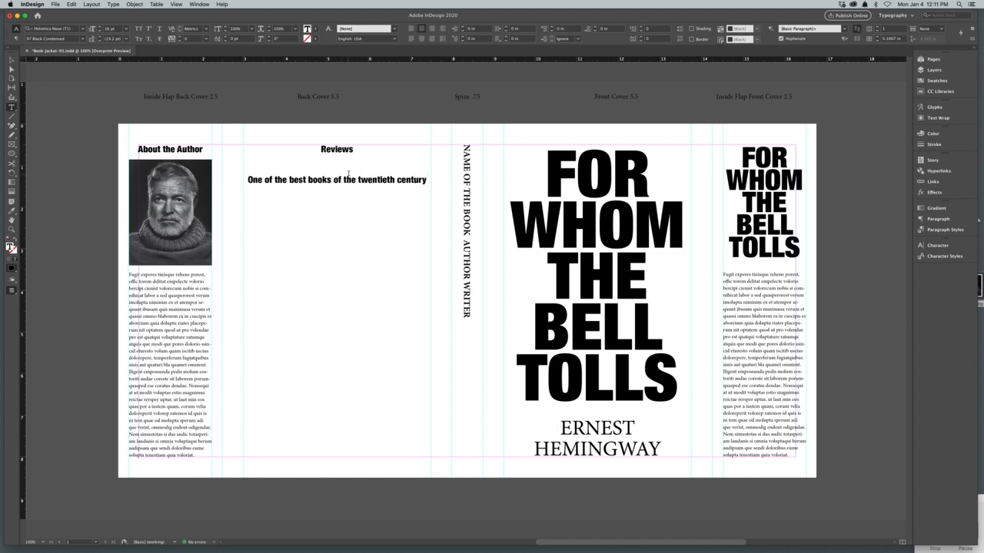
pyautogui.write('Time Magazine')
# Step: Format the "Time Magazine" credit as 12 pt Helvetica Neue 67 Medium Condensed with 18.4 pt leading
pyautogui.moveTo(376, 191); pyautogui.dragTo(308, 191)
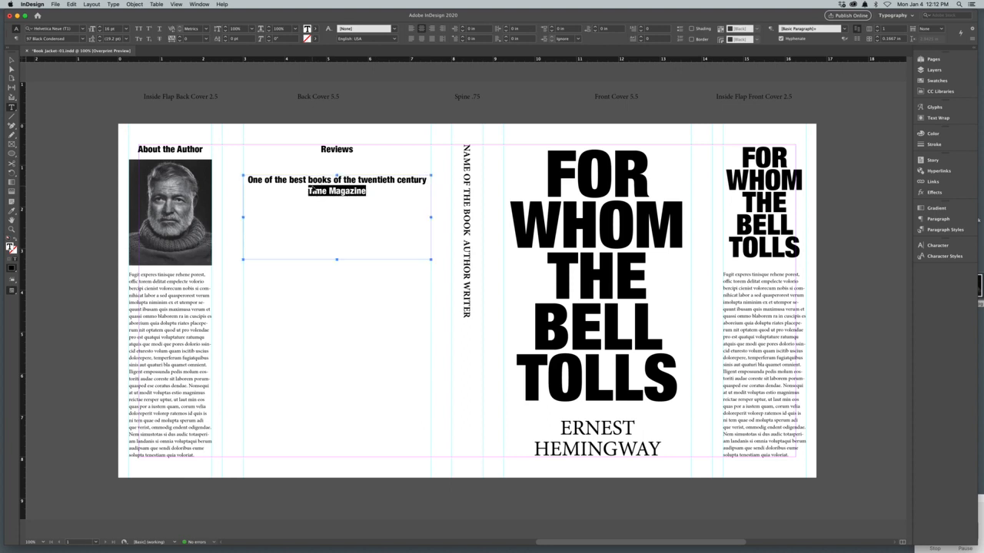
pyautogui.press('super+shift+comma')
pyautogui.press('super+shift+comma')
pyautogui.hotkey('alt', 'Down')
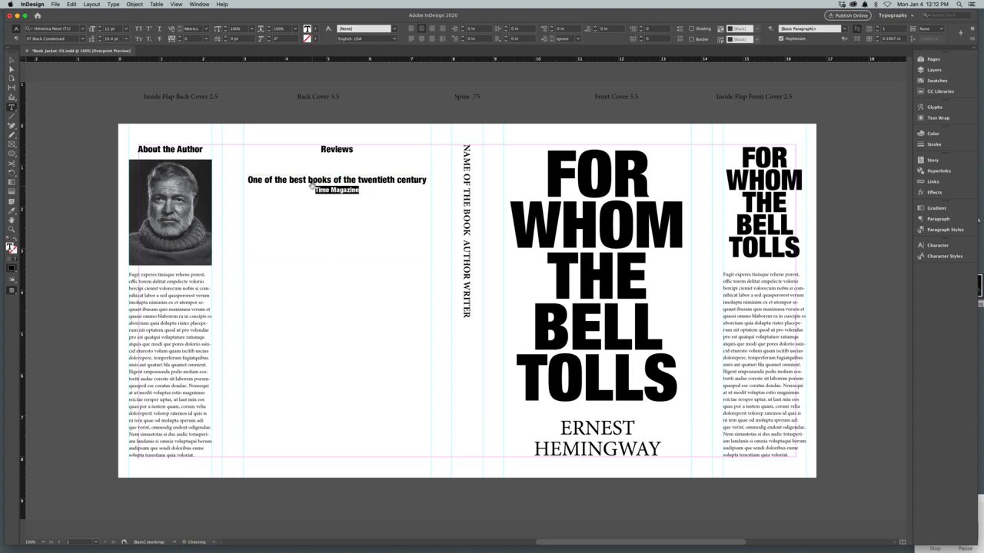
pyautogui.hotkey('alt', 'Down')
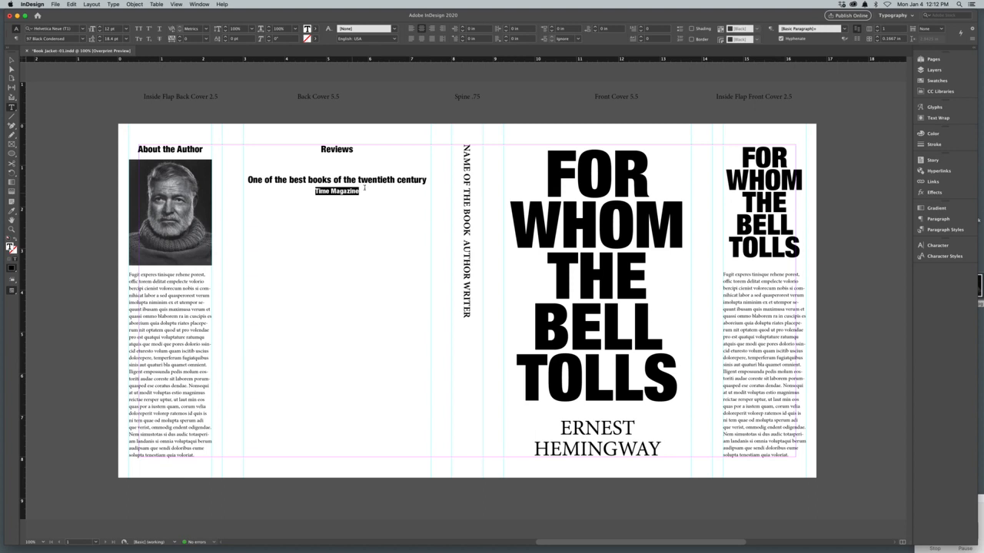
pyautogui.click(83, 38)
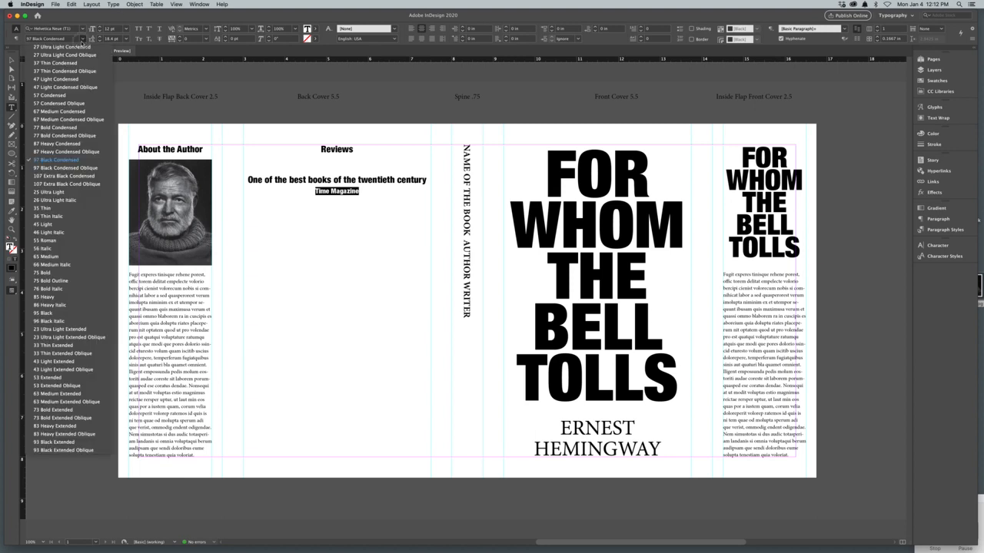
pyautogui.click(67, 112)
pyautogui.click(341, 220)
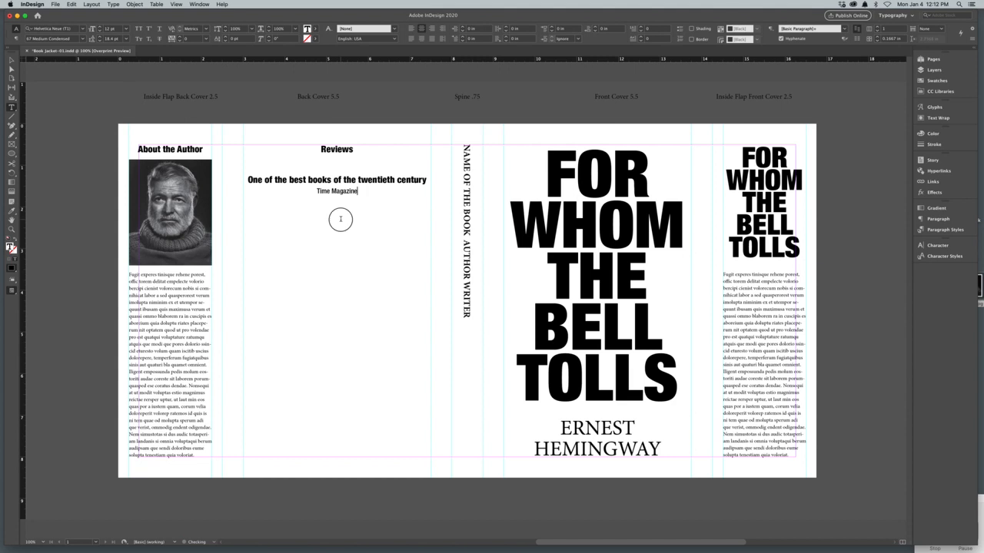
# Step: Enclose the review line "One of the best books of the twentieth century" in quotation marks
pyautogui.click(249, 179)
pyautogui.write('"')
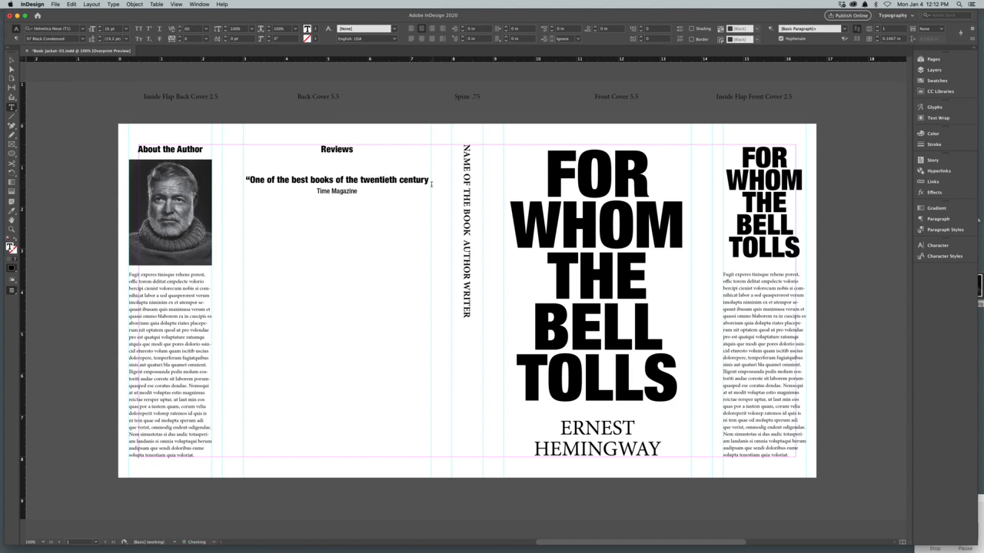
pyautogui.click(429, 180)
pyautogui.write('"')
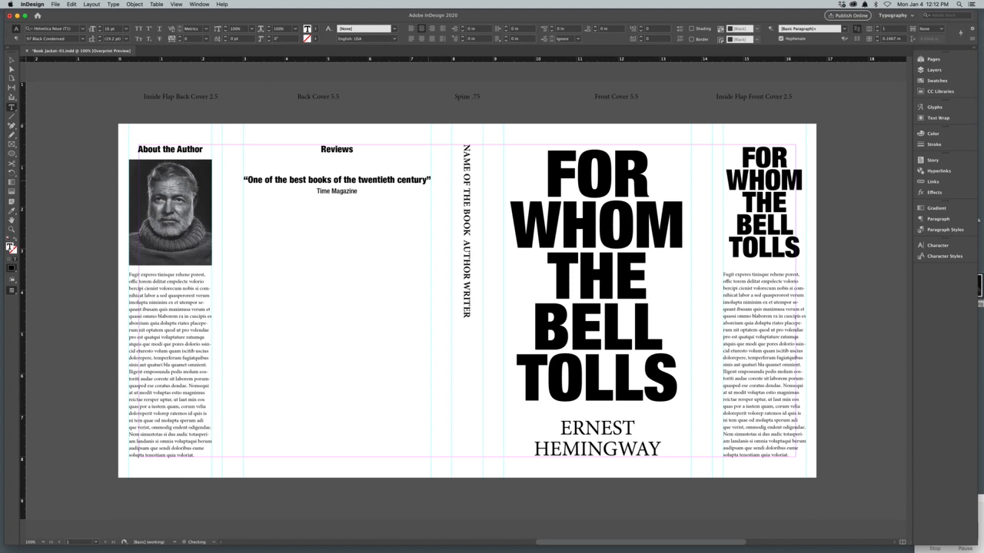
# Step: Copy the quote with its "Time Magazine" credit and paste repeats below it, separated by blank lines
pyautogui.moveTo(376, 192); pyautogui.dragTo(246, 182)
pyautogui.press('super+c')
pyautogui.click(364, 191)
pyautogui.press('Return')
pyautogui.press('super+v')
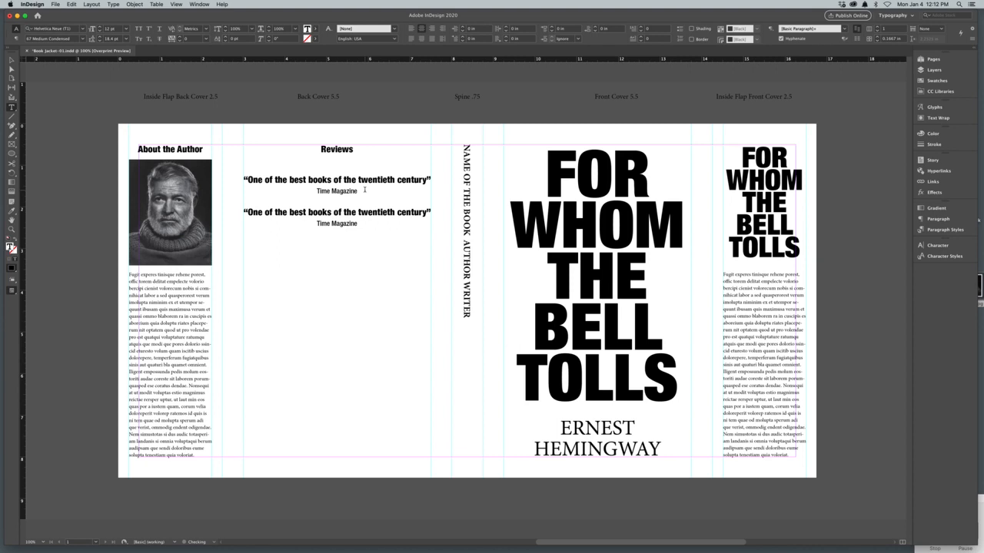
pyautogui.press('Return')
pyautogui.press('super+v')
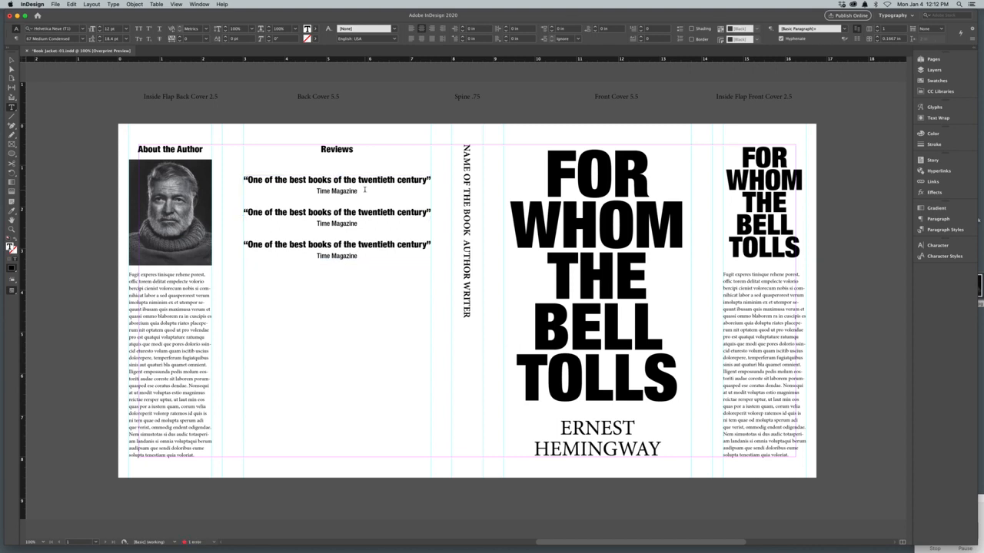
# Step: Extend the review text frame to the lower margin, about 6.81 in high, and paste more evenly spaced quotes until there are eight
pyautogui.click(11, 60)
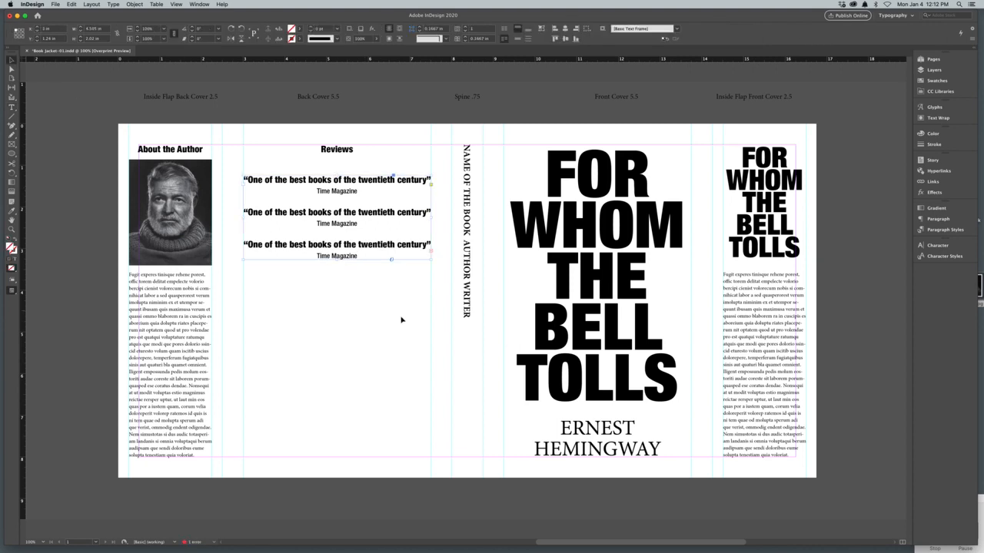
pyautogui.moveTo(342, 259); pyautogui.dragTo(345, 460)
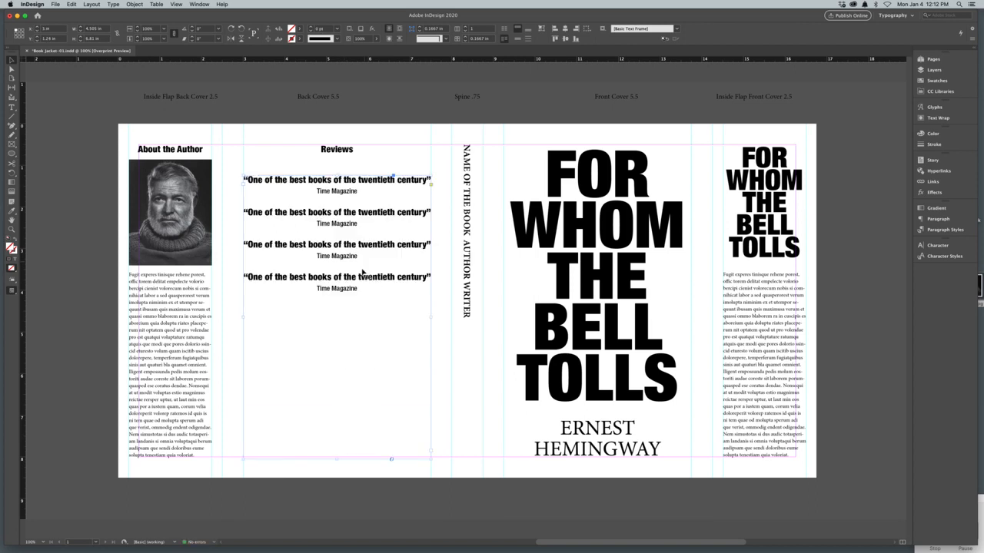
pyautogui.doubleClick(374, 296)
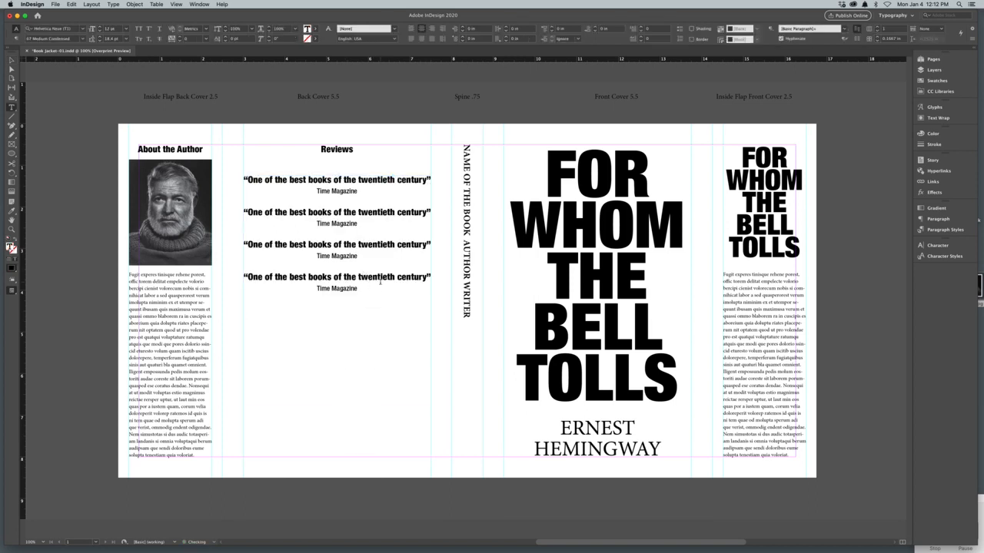
pyautogui.press('super+v')
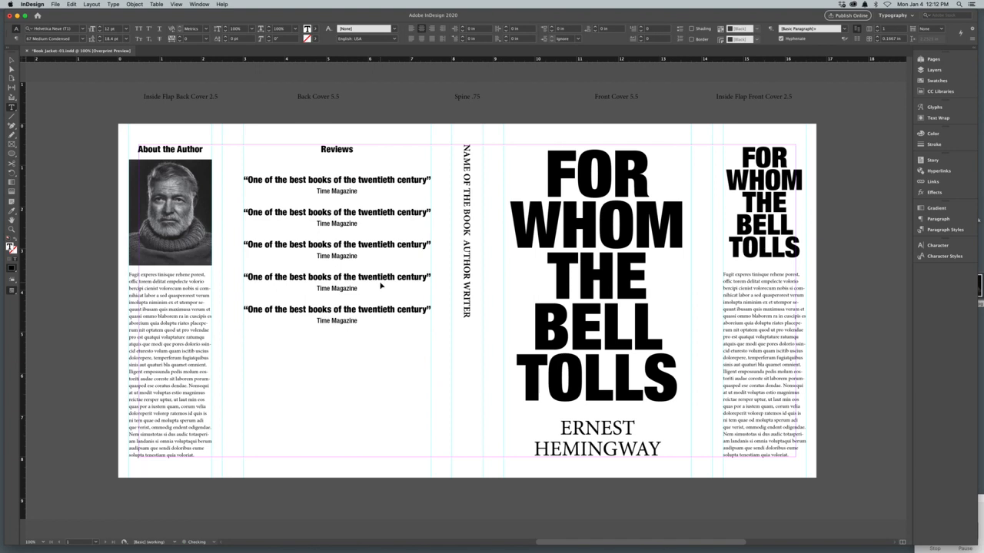
pyautogui.press('super+v')
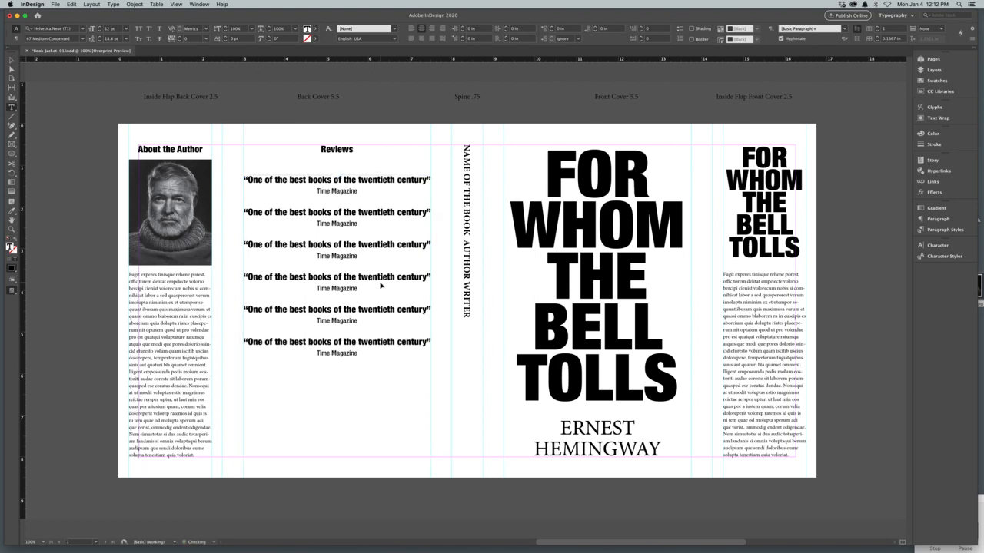
pyautogui.press('super+v')
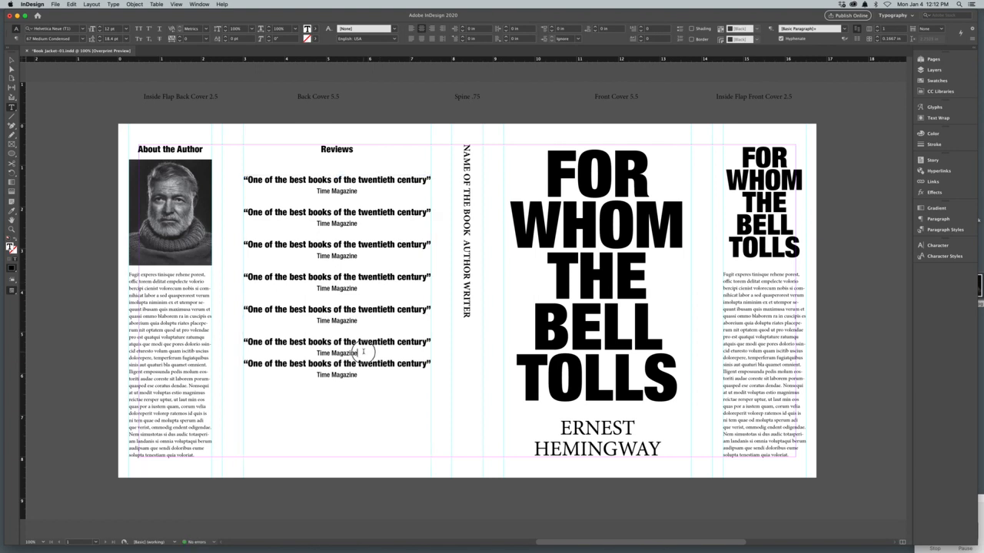
pyautogui.press('Return')
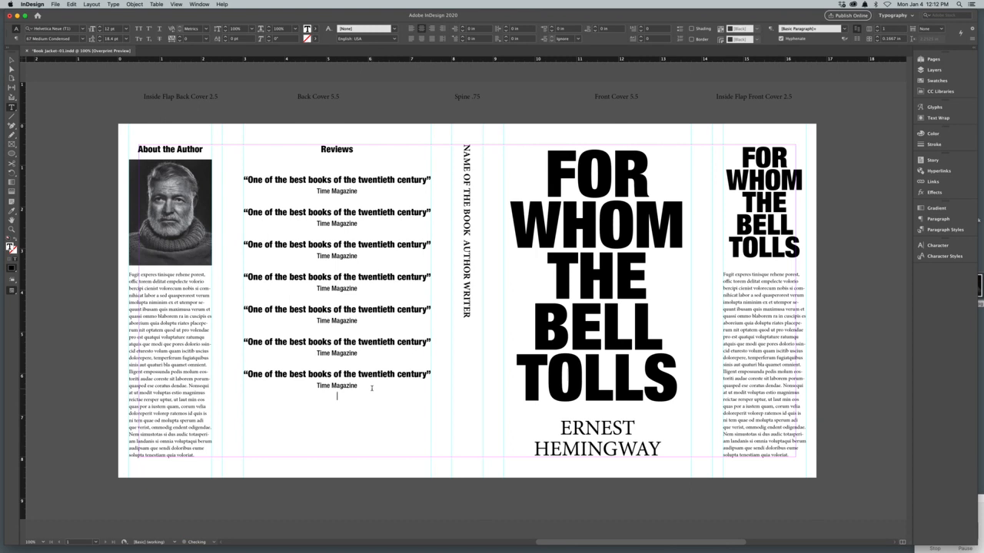
pyautogui.press('super+v')
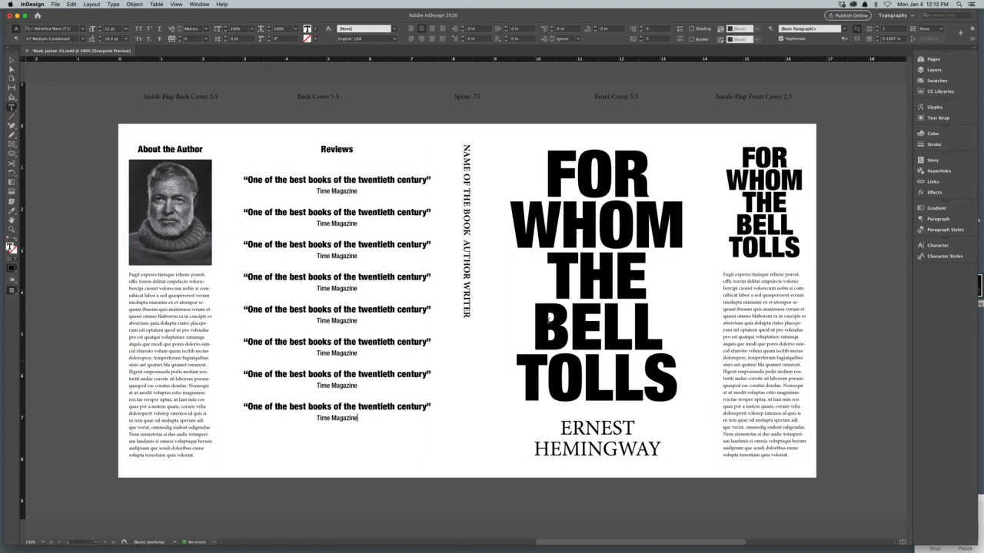
# Step: Set the whole spine text in Helvetica Neue 87 Heavy Condensed
pyautogui.click(89, 182)
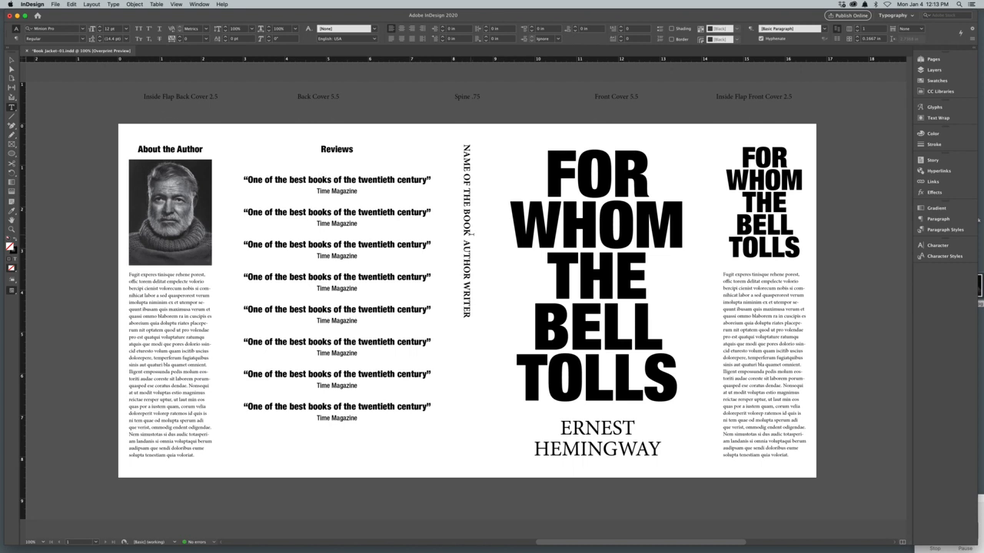
pyautogui.moveTo(466, 235); pyautogui.dragTo(466, 145)
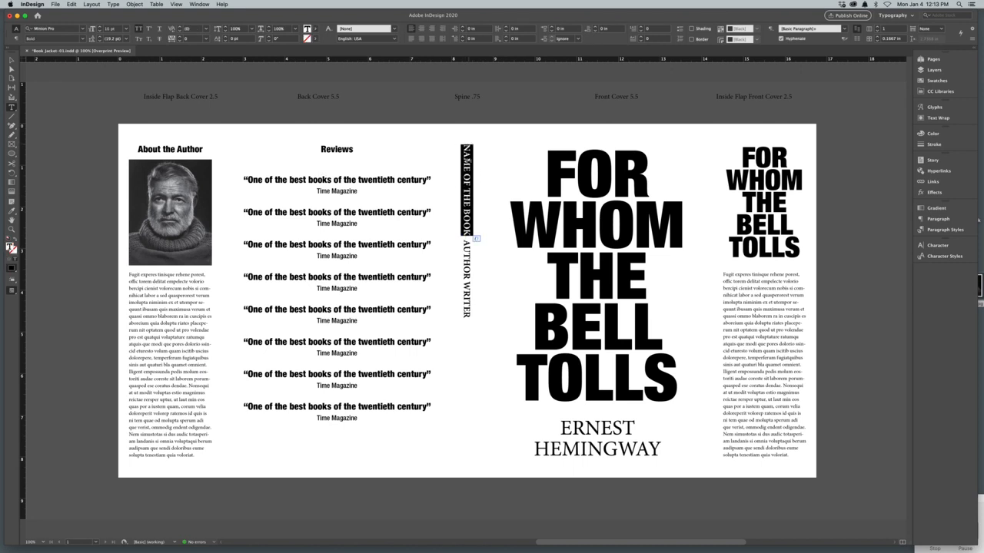
pyautogui.tripleClick(466, 158)
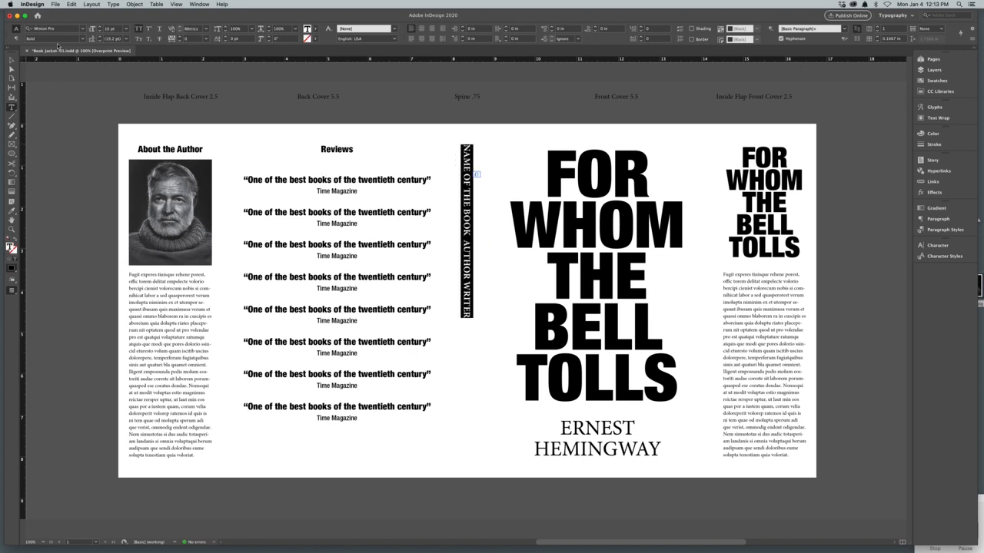
pyautogui.click(82, 28)
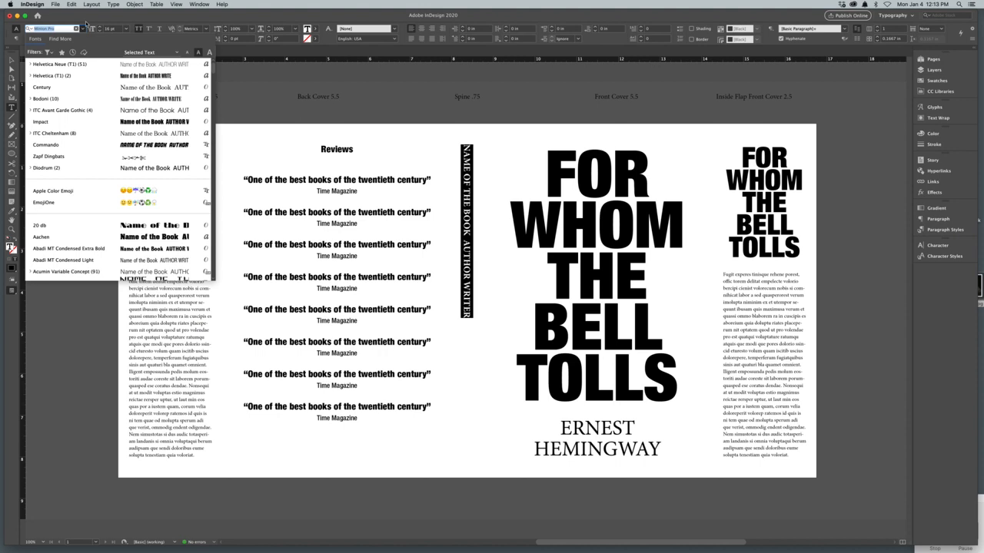
pyautogui.click(112, 5)
pyautogui.moveTo(121, 13)
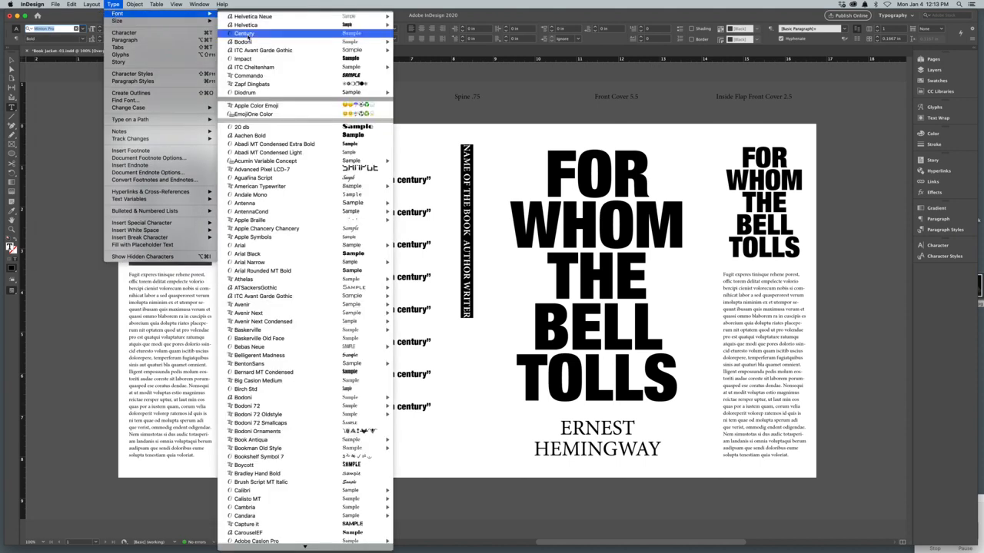
pyautogui.moveTo(293, 20)
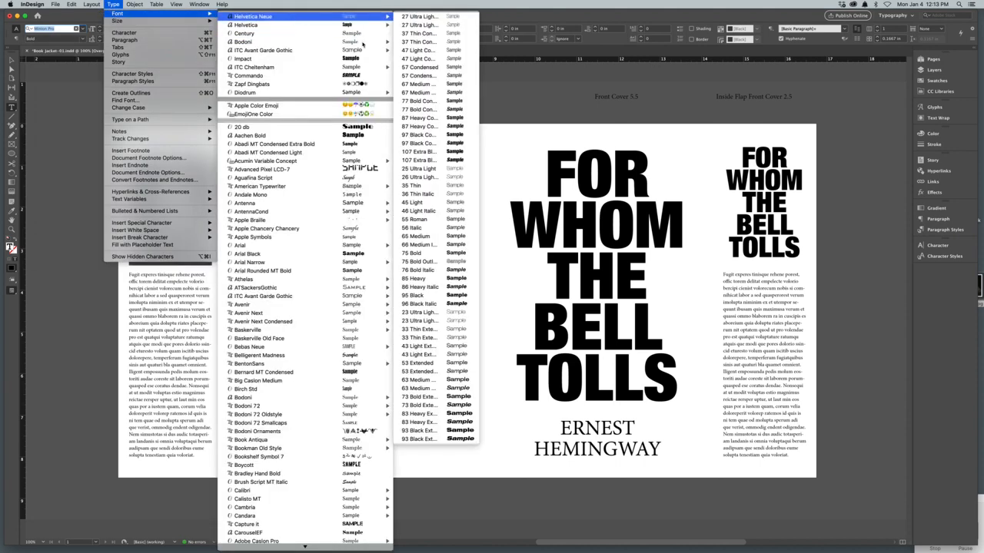
pyautogui.click(432, 119)
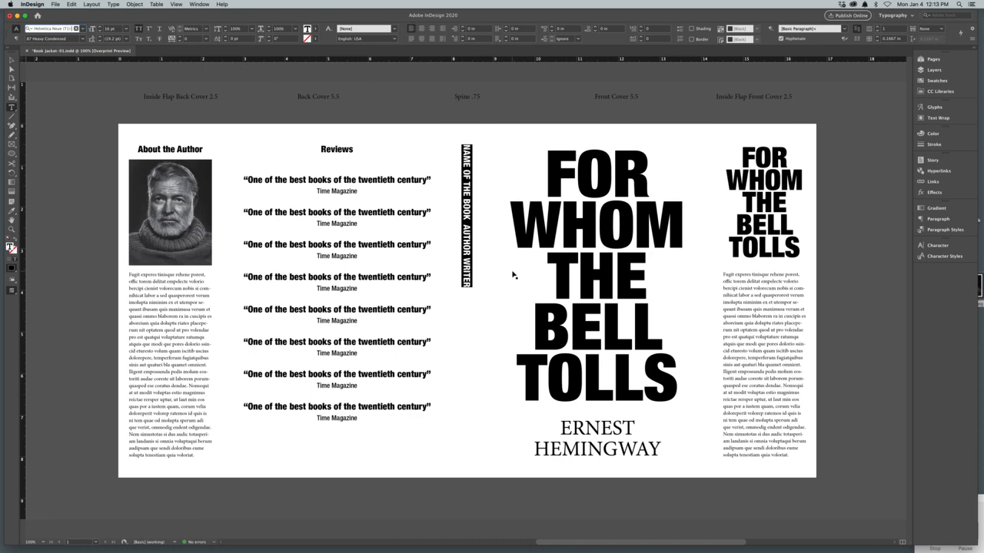
# Step: Show the guides and enlarge the whole spine text to 26 pt
pyautogui.press('super+;')
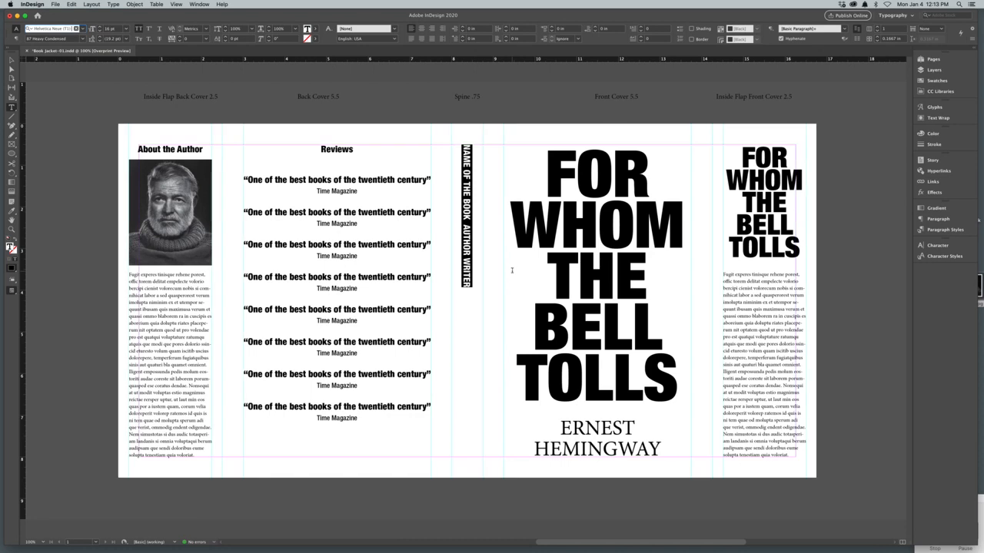
pyautogui.press('super+shift+period')
pyautogui.press('super+shift+period')
pyautogui.press('super+shift+period')
pyautogui.press('super+shift+period')
pyautogui.press('super+shift+period')
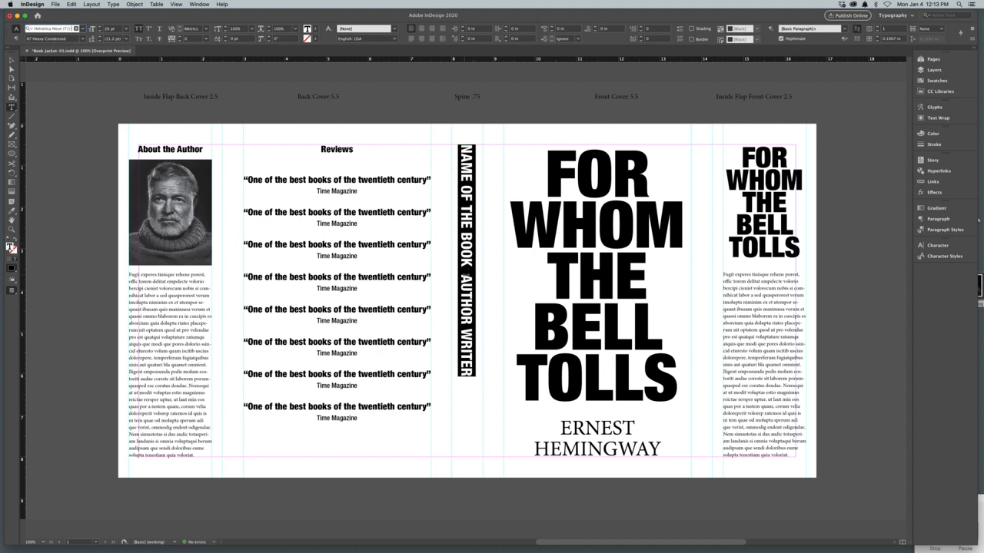
# Step: Replace the spine placeholder "NAME OF THE BOOK" with "FOR WHOM THE BELL TOLLS"
pyautogui.moveTo(468, 266); pyautogui.dragTo(466, 137)
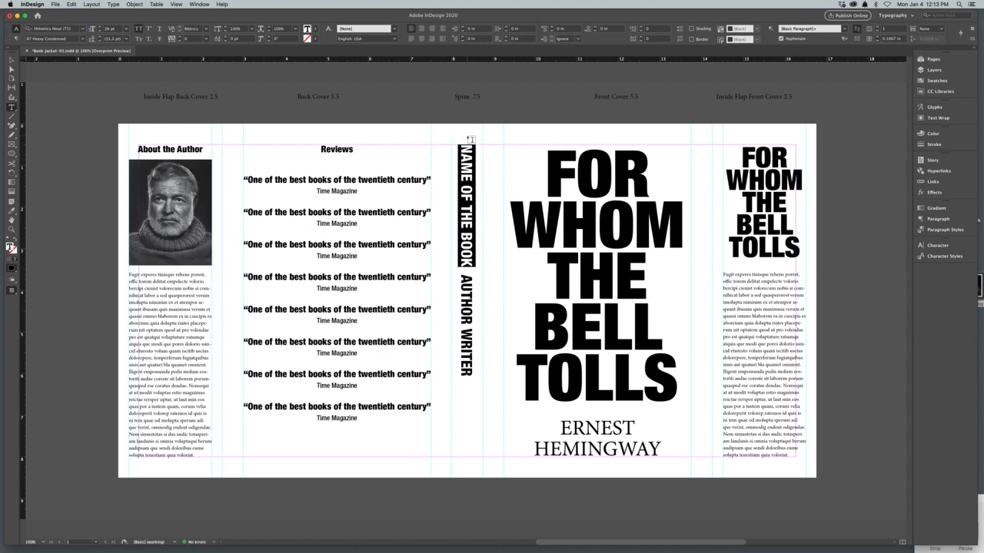
pyautogui.write('FOR WHOM')
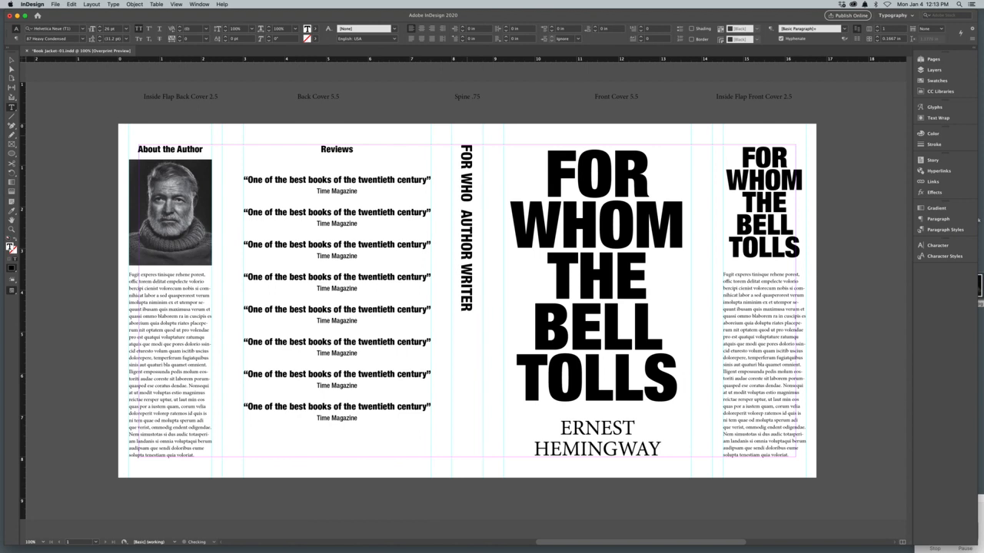
pyautogui.write(' THE BELL TO')
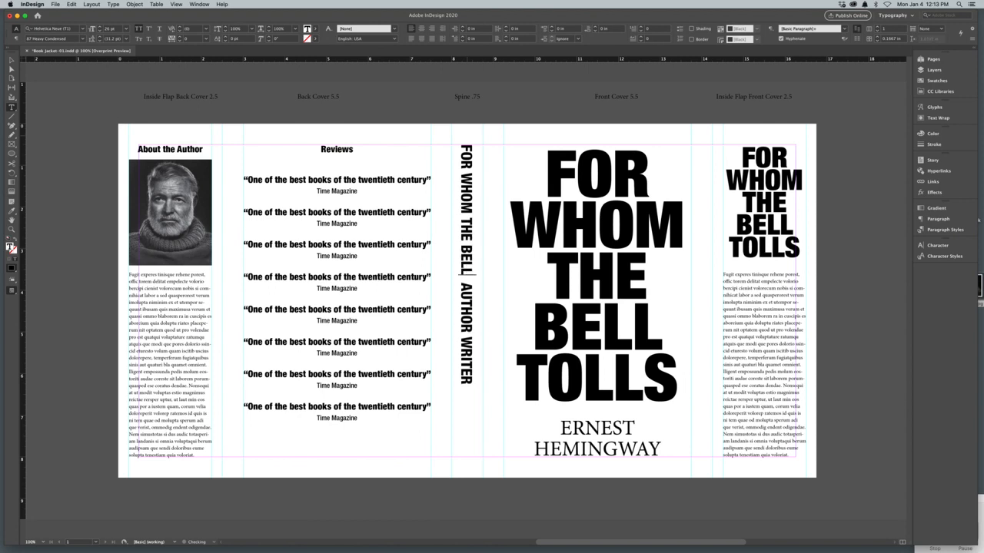
pyautogui.write('LS')
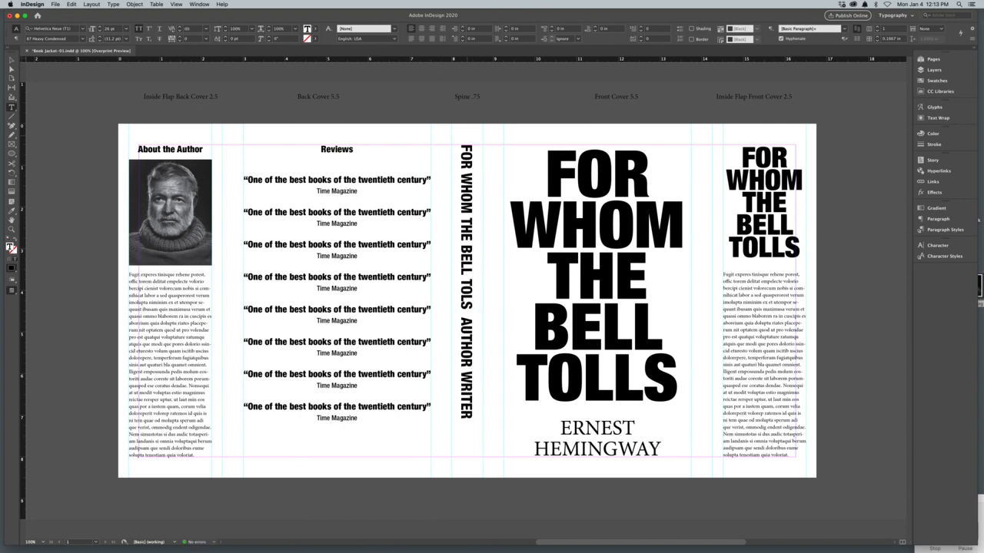
pyautogui.press('BackSpace')
pyautogui.write('LS')
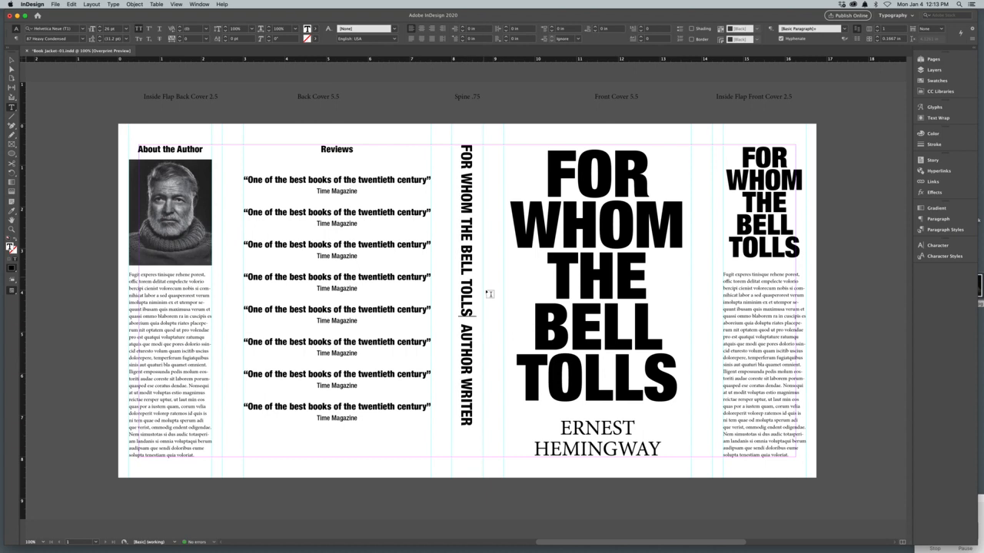
# Step: Replace the spine placeholder "AUTHOR WRITER" with "ERNEST HEMINGWAY"
pyautogui.moveTo(463, 424); pyautogui.dragTo(457, 326)
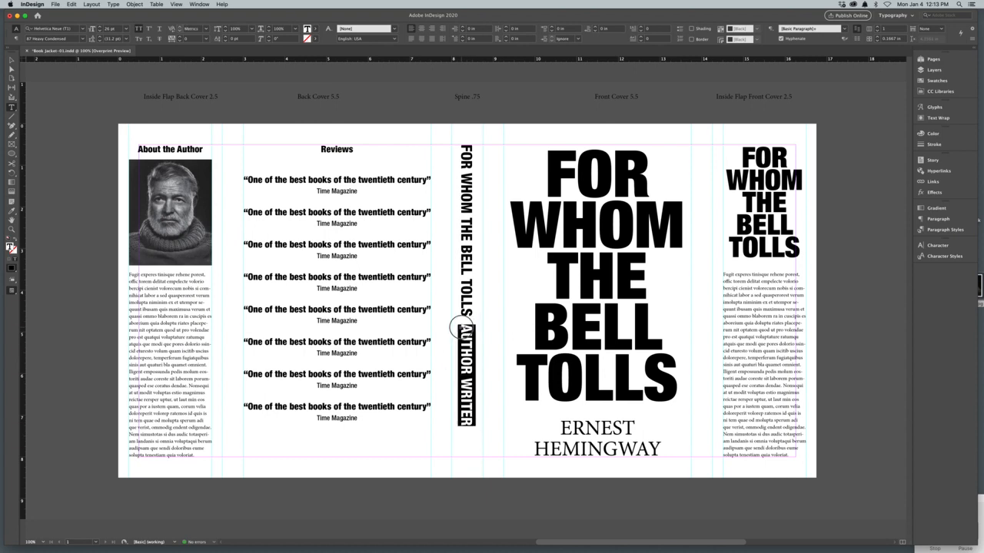
pyautogui.write('ERNEST H')
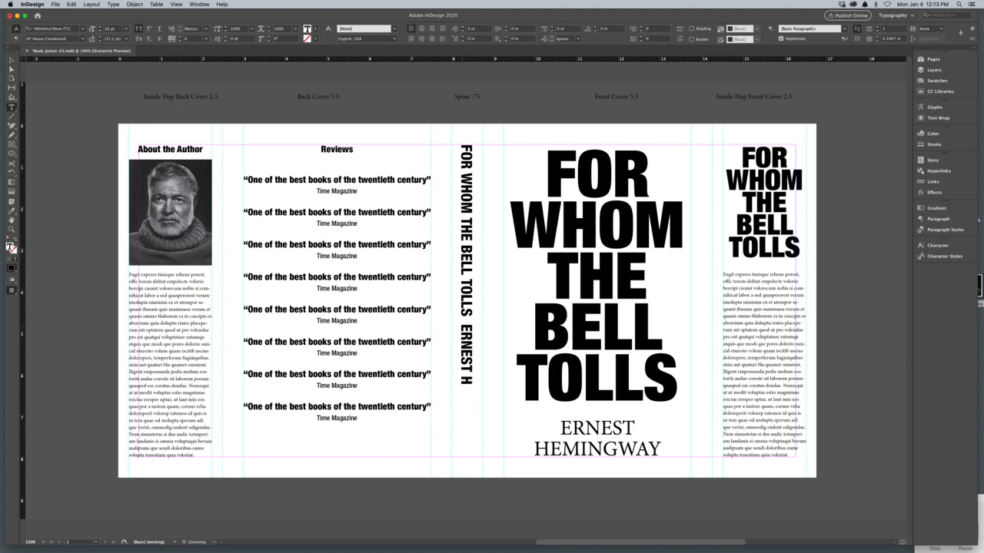
pyautogui.write('EMINGWAY')
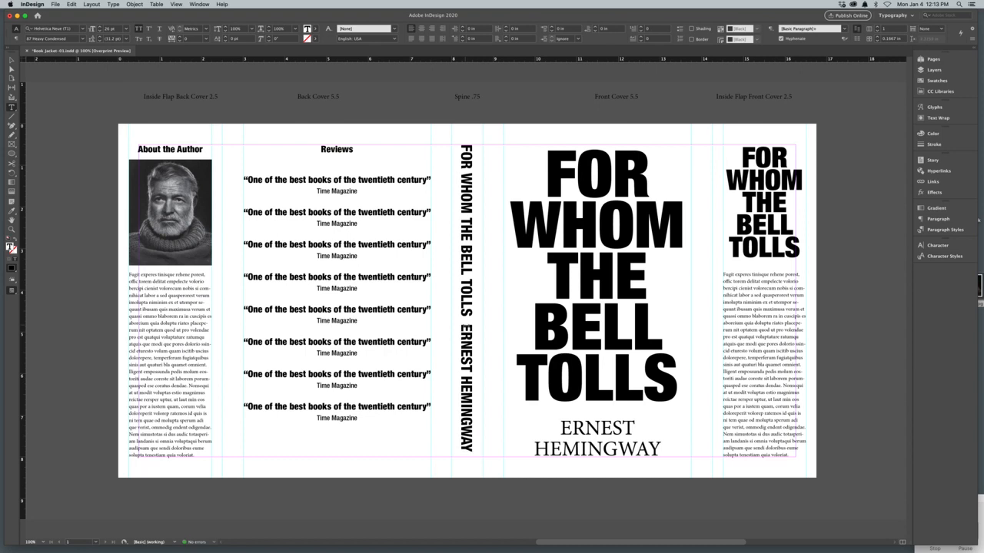
# Step: Set the author name on the spine in Helvetica Neue 67 Medium Condensed and hide the guides
pyautogui.moveTo(467, 324); pyautogui.dragTo(466, 461)
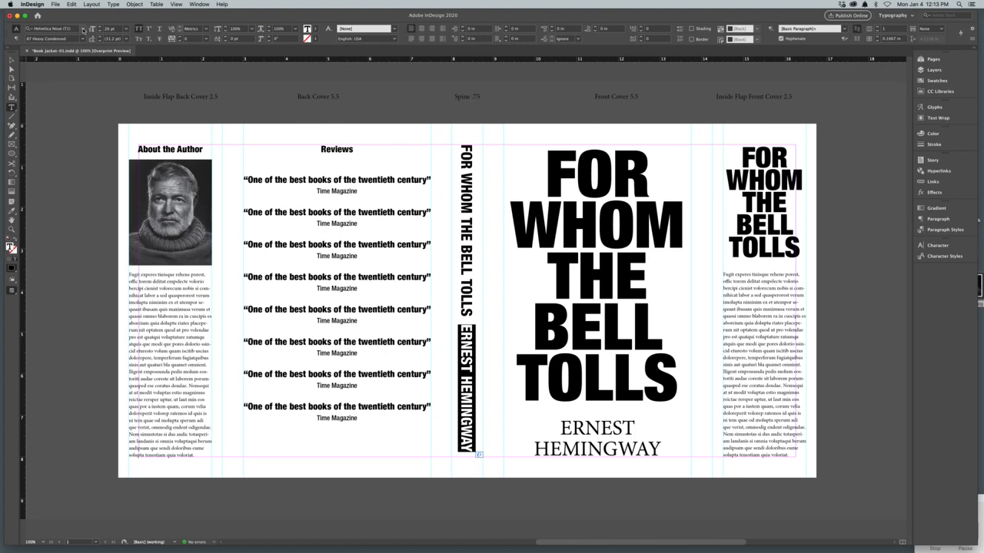
pyautogui.click(113, 4)
pyautogui.moveTo(117, 14)
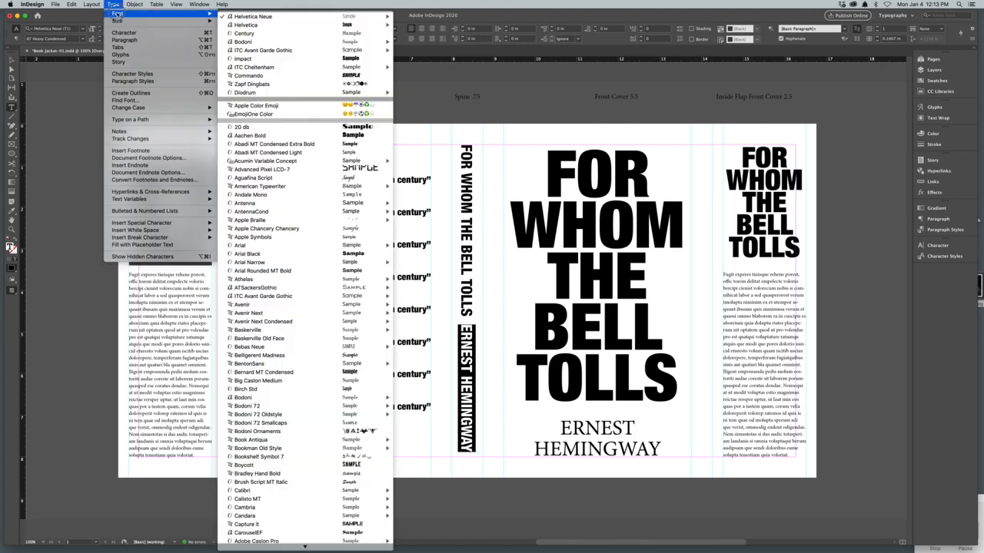
pyautogui.moveTo(231, 17)
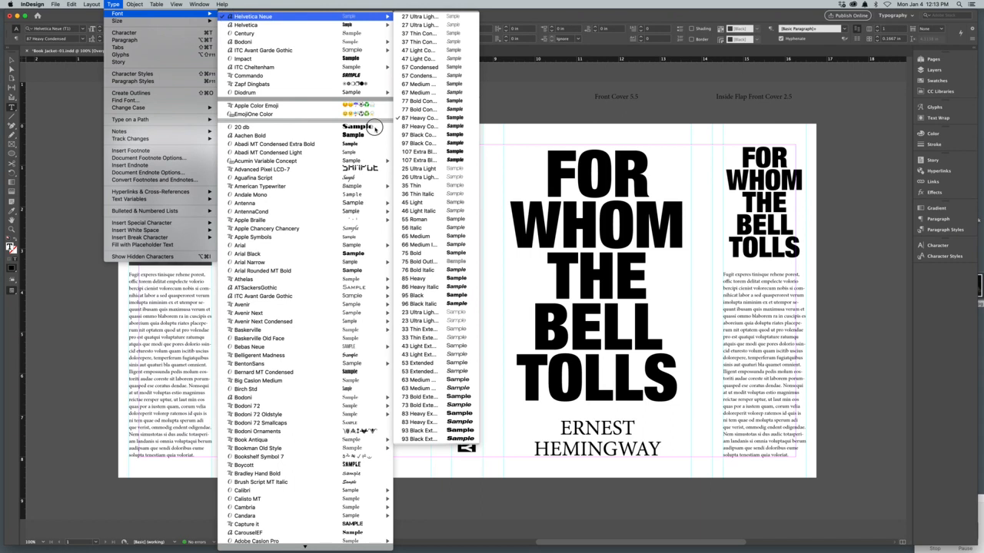
pyautogui.click(425, 90)
pyautogui.click(498, 364)
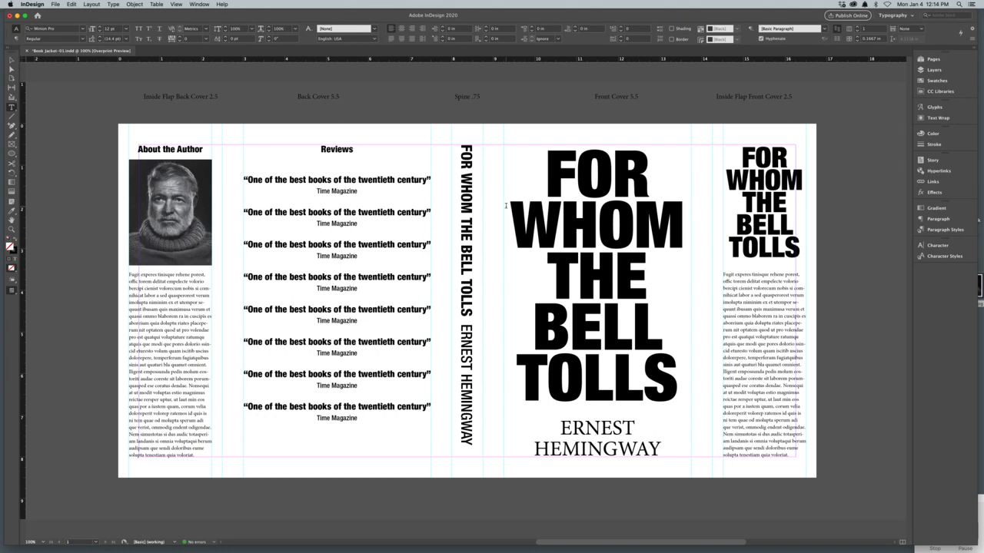
pyautogui.press('super+semicolon')
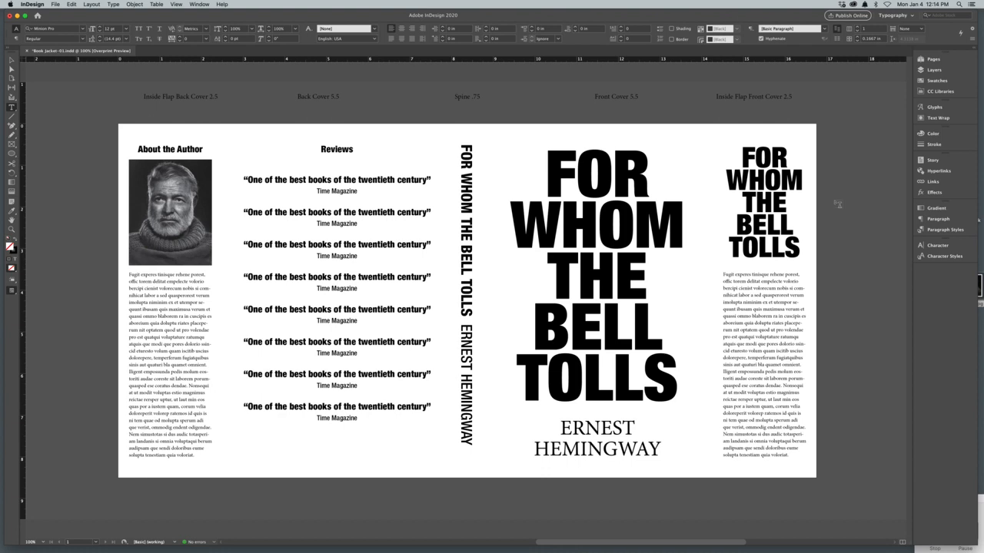
pyautogui.click(951, 550)
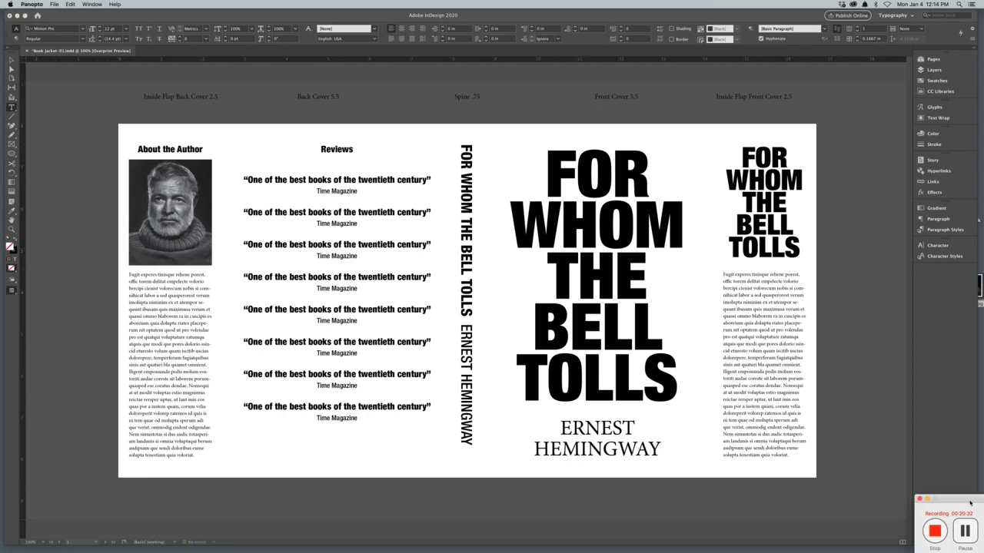